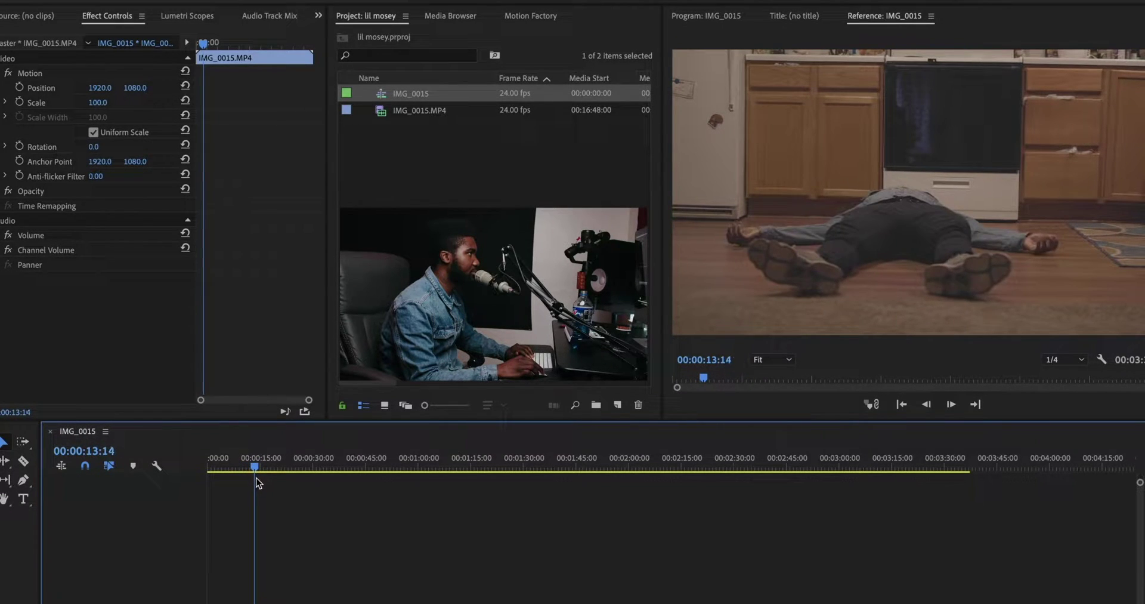
Move the second, longer IMG_0015.MP4 video clip from track V1 up to V2, keeping its timing
{"action": "key", "text": "v"}
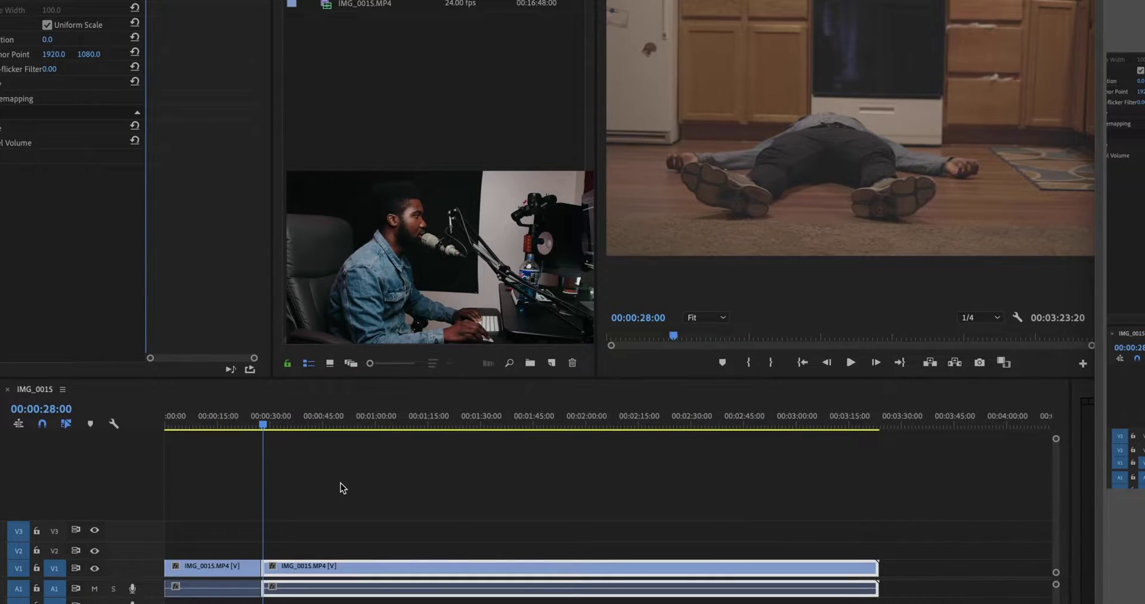
{"action": "left_click", "coordinate": [216, 408]}
{"action": "left_click_drag", "start_coordinate": [235, 425], "coordinate": [272, 425]}
{"action": "left_click", "coordinate": [284, 479]}
{"action": "left_click", "coordinate": [233, 562]}
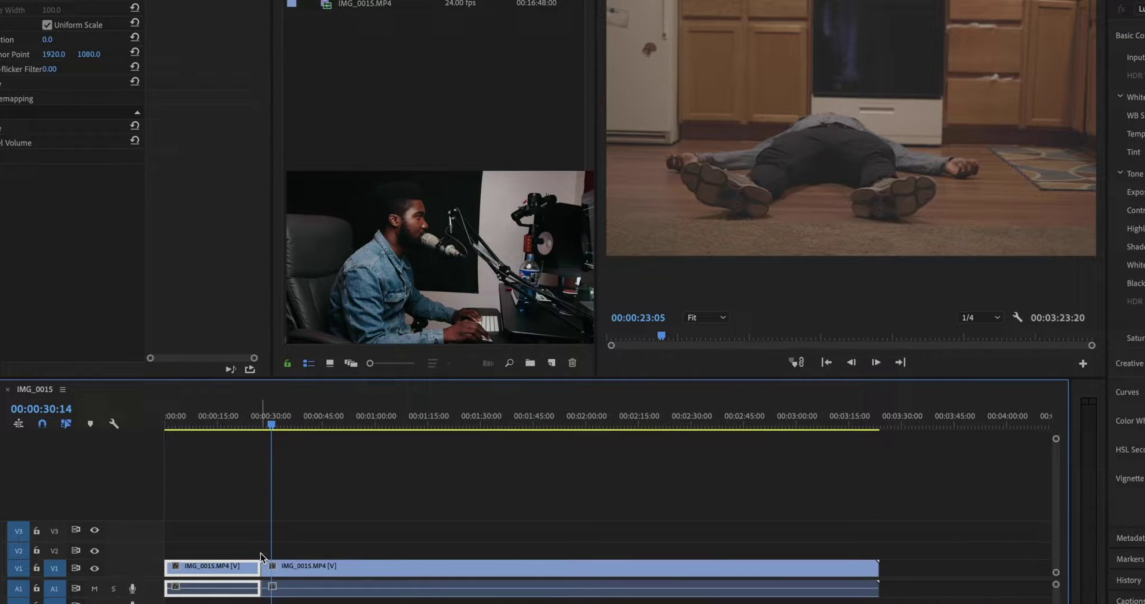
{"action": "left_click_drag", "start_coordinate": [291, 563], "coordinate": [307, 532]}
{"action": "left_click", "coordinate": [266, 487]}
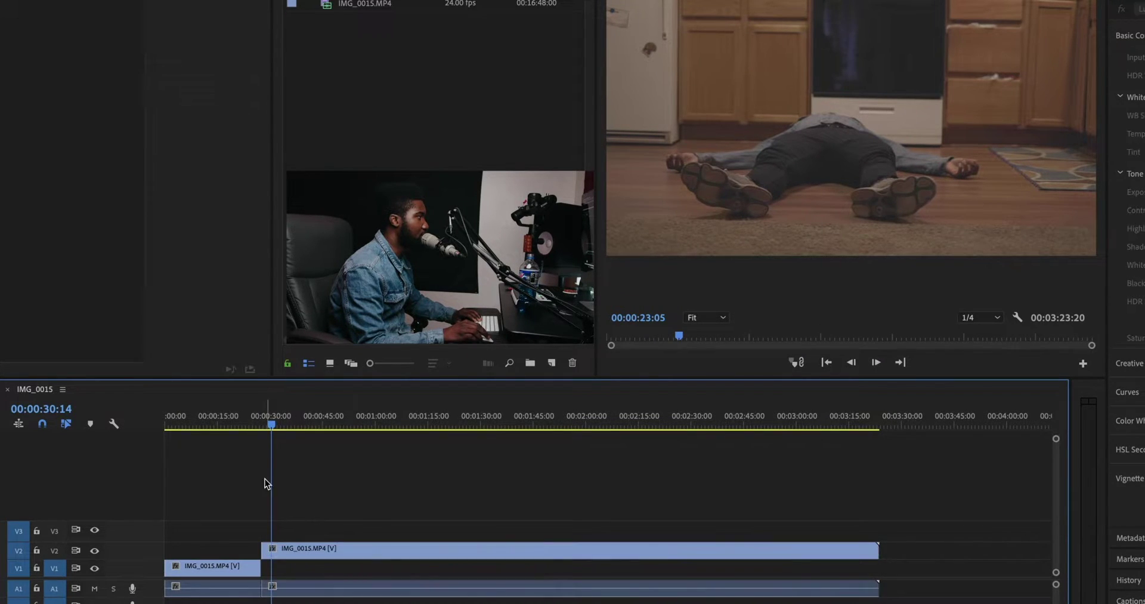
Fill track V1 with five more copies of the short opening clip, placed end to end
{"action": "left_click_drag", "start_coordinate": [272, 425], "coordinate": [189, 431]}
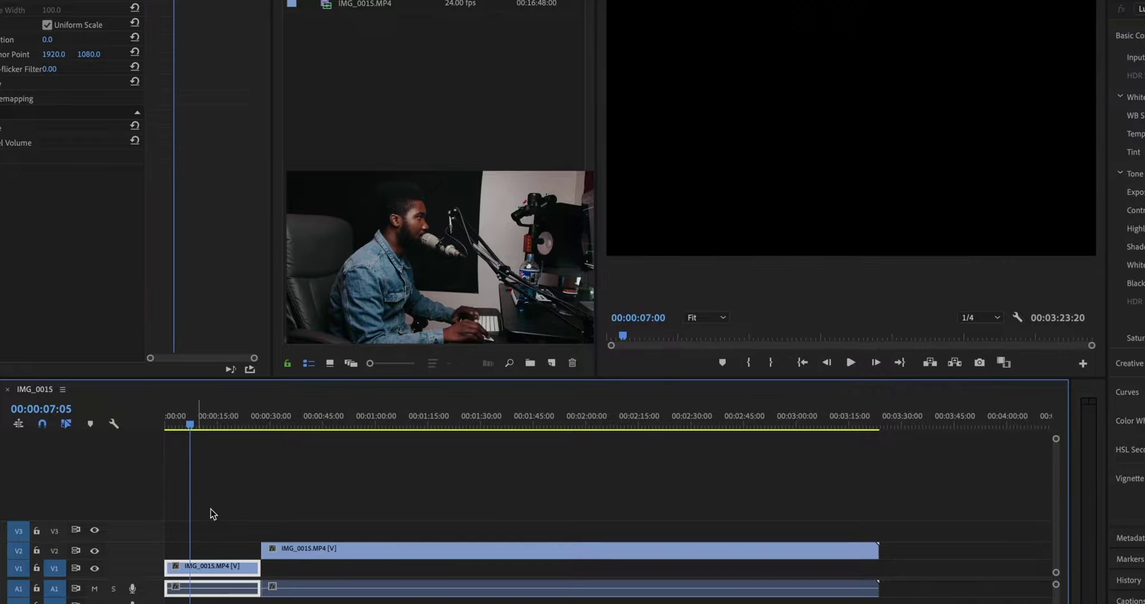
{"action": "left_click_drag", "start_coordinate": [239, 425], "coordinate": [182, 438]}
{"action": "left_click", "coordinate": [224, 578]}
{"action": "left_click_drag", "start_coordinate": [225, 577], "coordinate": [393, 571]}
{"action": "left_click_drag", "start_coordinate": [501, 571], "coordinate": [687, 572]}
{"action": "left_click", "coordinate": [197, 568]}
Cut the V2 clip at 00:00:37:05 and move the remaining part to the start of the sequence above the V1 clips
{"action": "left_click_drag", "start_coordinate": [242, 425], "coordinate": [295, 428]}
{"action": "key", "text": "c"}
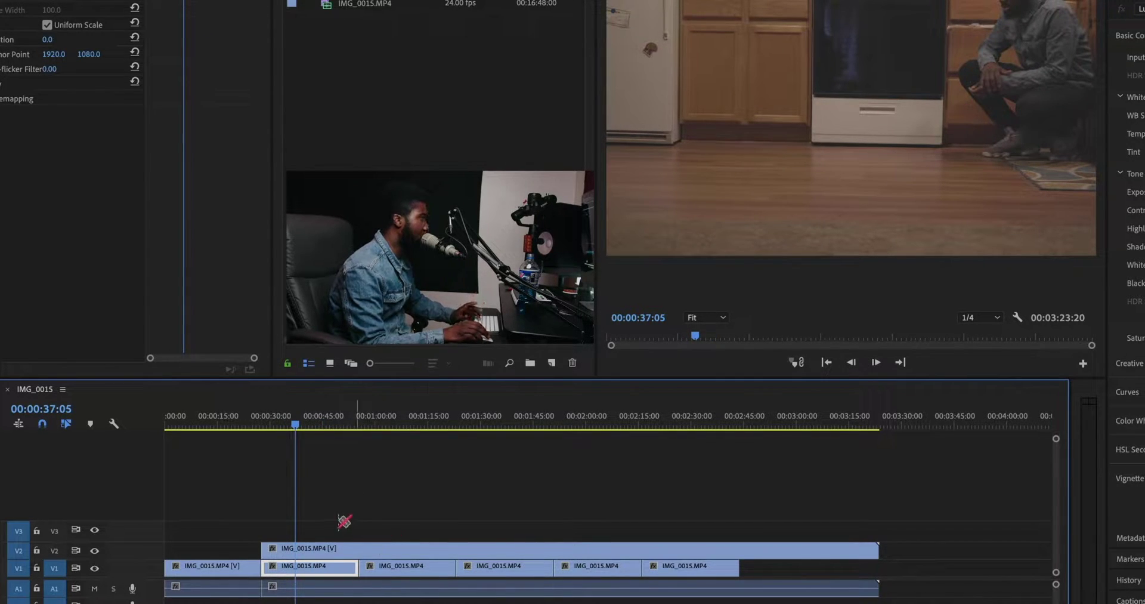
{"action": "left_click", "coordinate": [296, 548]}
{"action": "key", "text": "v"}
{"action": "left_click_drag", "start_coordinate": [353, 547], "coordinate": [225, 545]}
{"action": "left_click", "coordinate": [336, 517]}
Check playback near the start of the sequence and split the V2 clip at 00:00:16:14
{"action": "left_click", "coordinate": [166, 427]}
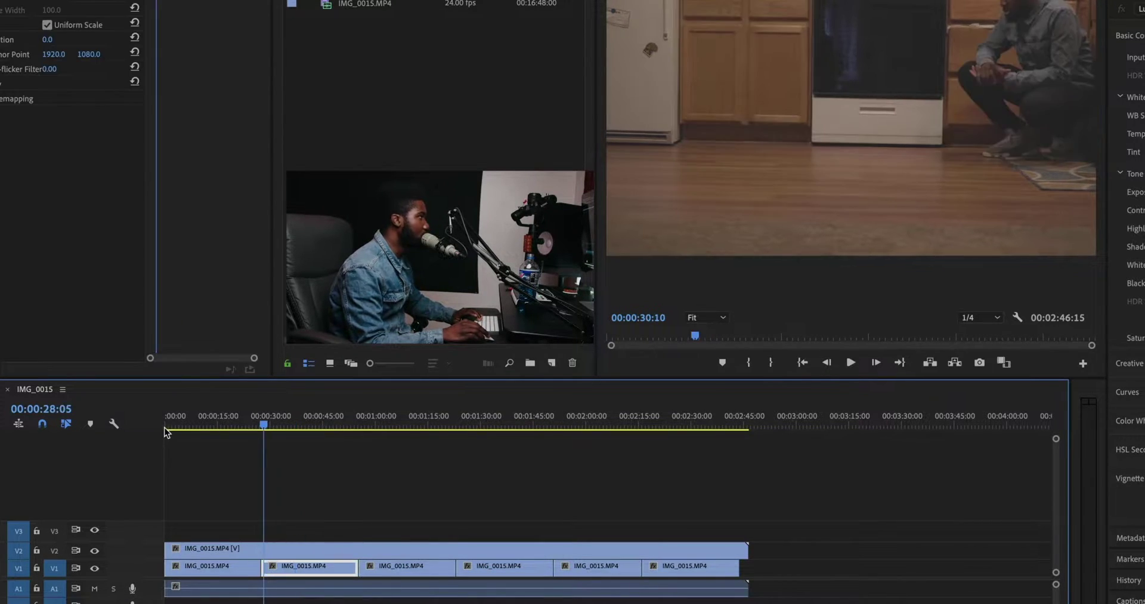
{"action": "left_click_drag", "start_coordinate": [133, 431], "coordinate": [191, 432]}
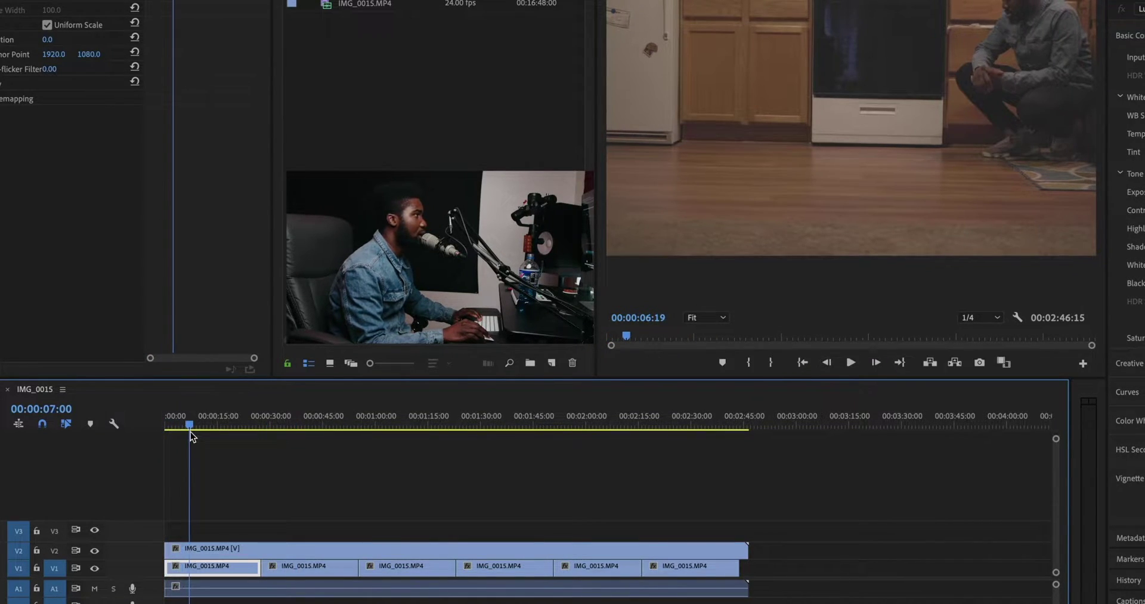
{"action": "key", "text": "space"}
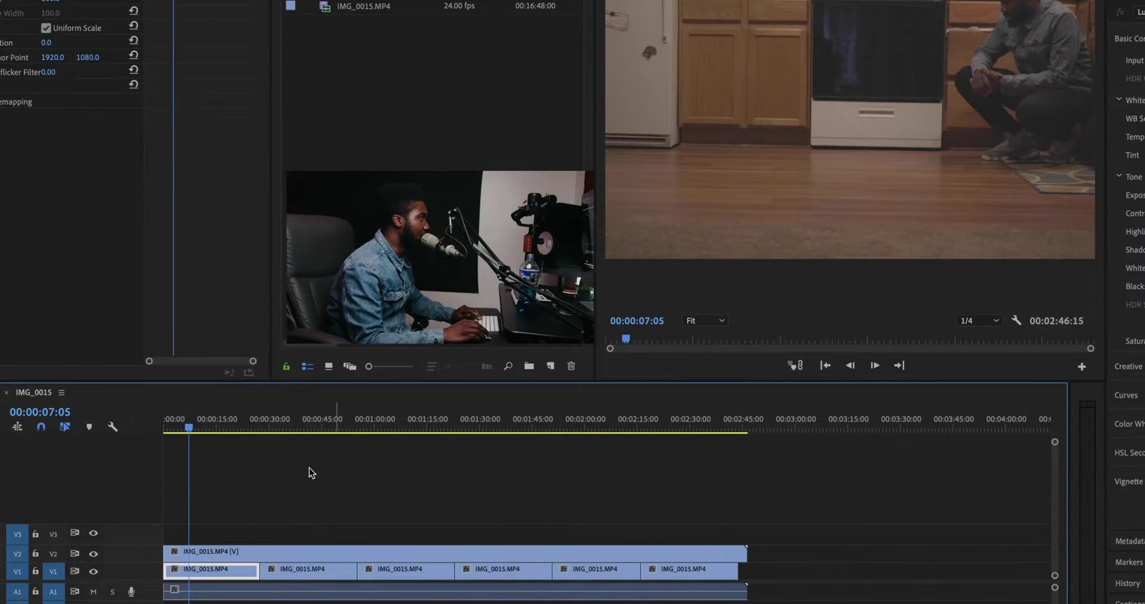
{"action": "left_click_drag", "start_coordinate": [203, 423], "coordinate": [222, 464]}
{"action": "left_click", "coordinate": [228, 553]}
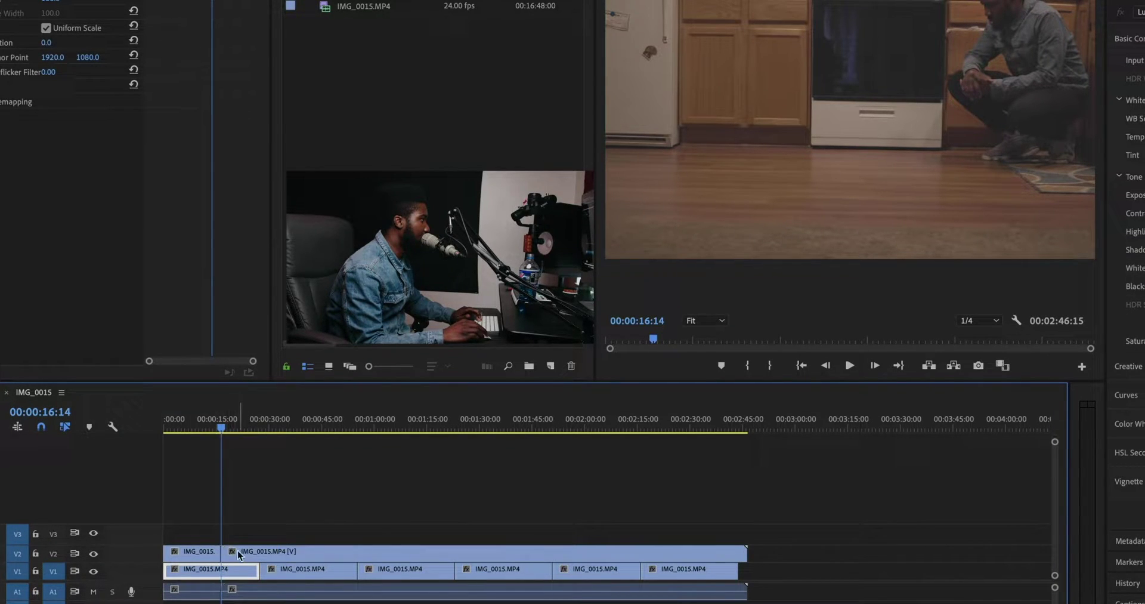
Apply the Crop video effect to the first clip on track V2
{"action": "left_click", "coordinate": [193, 419]}
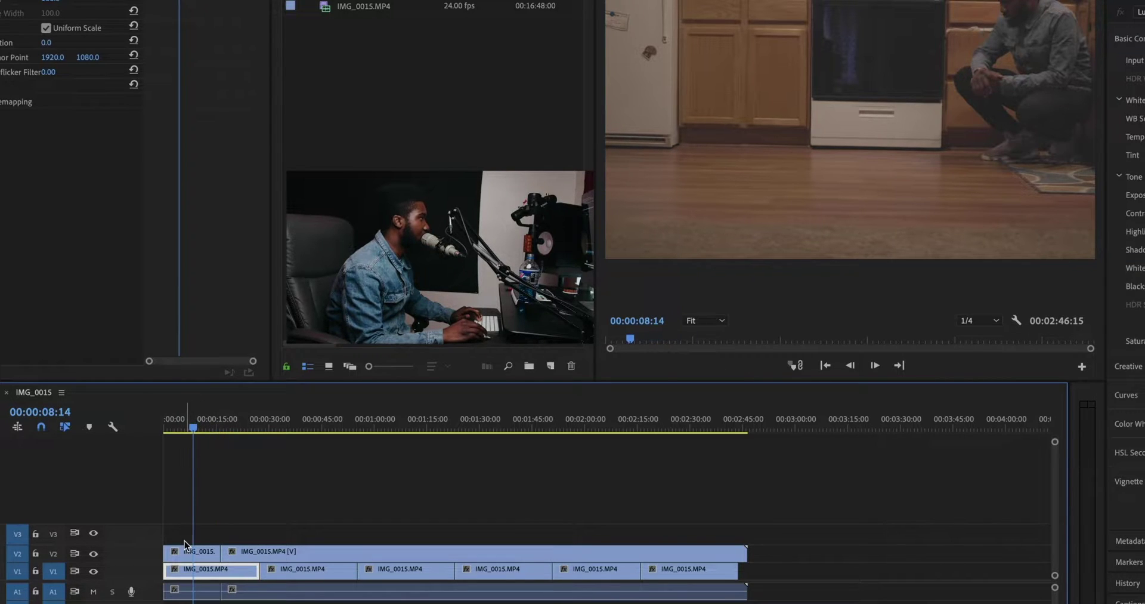
{"action": "left_click", "coordinate": [180, 549]}
{"action": "key", "text": "shift+7"}
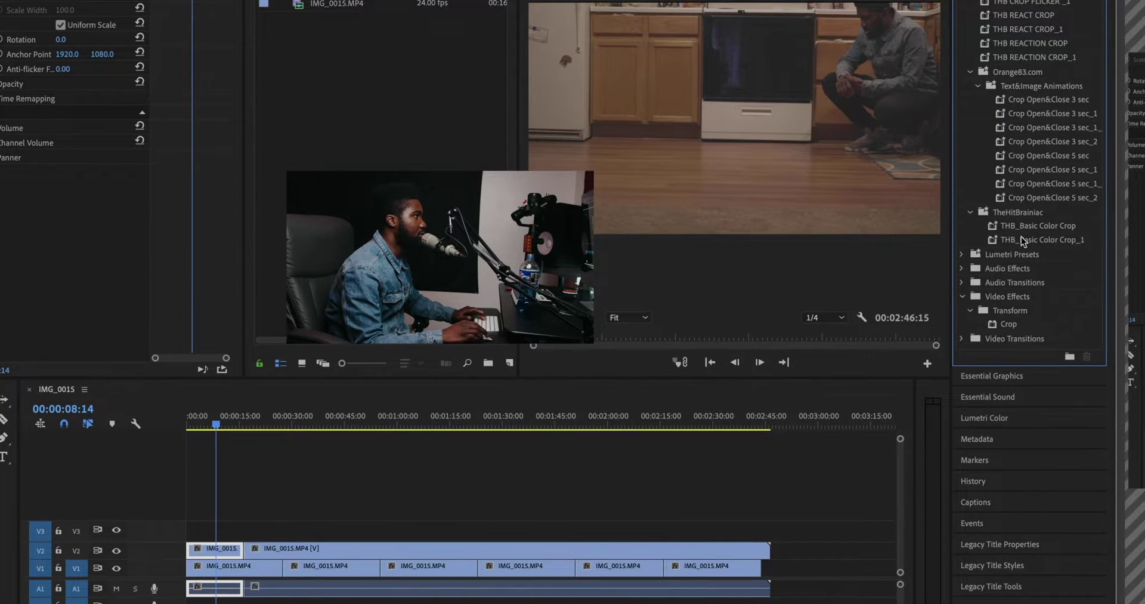
{"action": "left_click", "coordinate": [1007, 325]}
{"action": "left_click_drag", "start_coordinate": [870, 361], "coordinate": [217, 492]}
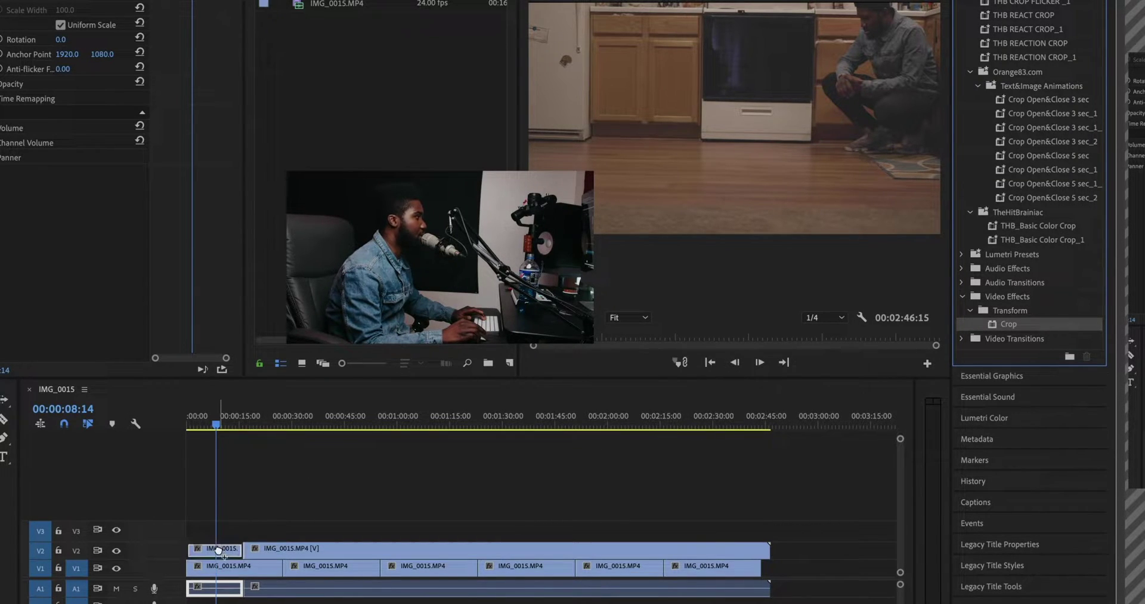
{"action": "left_click_drag", "start_coordinate": [219, 549], "coordinate": [216, 553]}
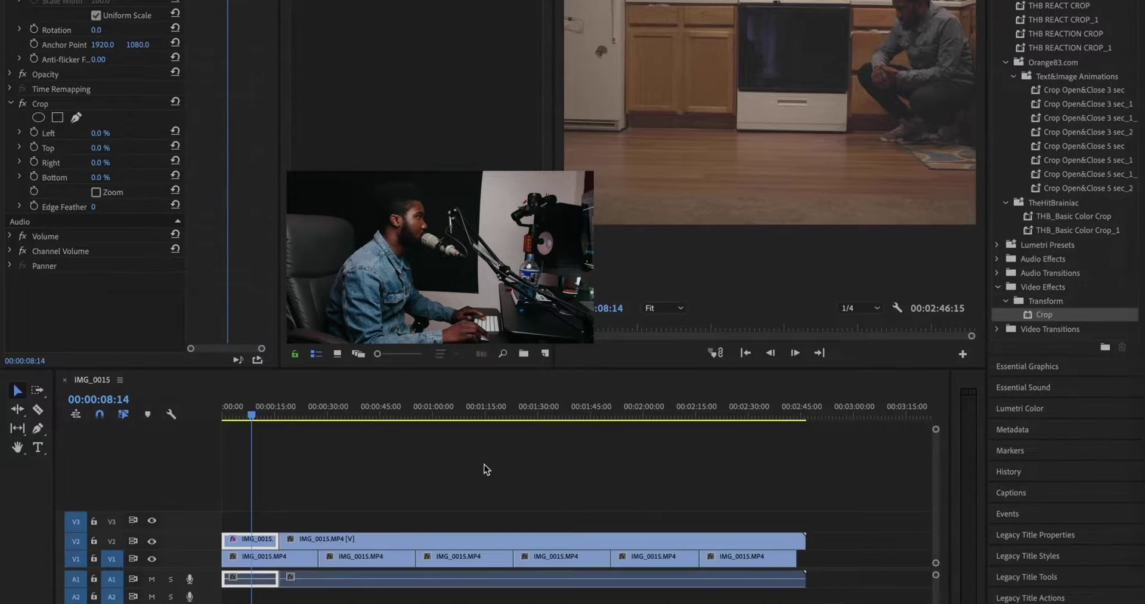
Select the cropped first V2 clip with the playhead inside it at 00:00:11:12
{"action": "left_click", "coordinate": [481, 537]}
{"action": "key", "text": "="}
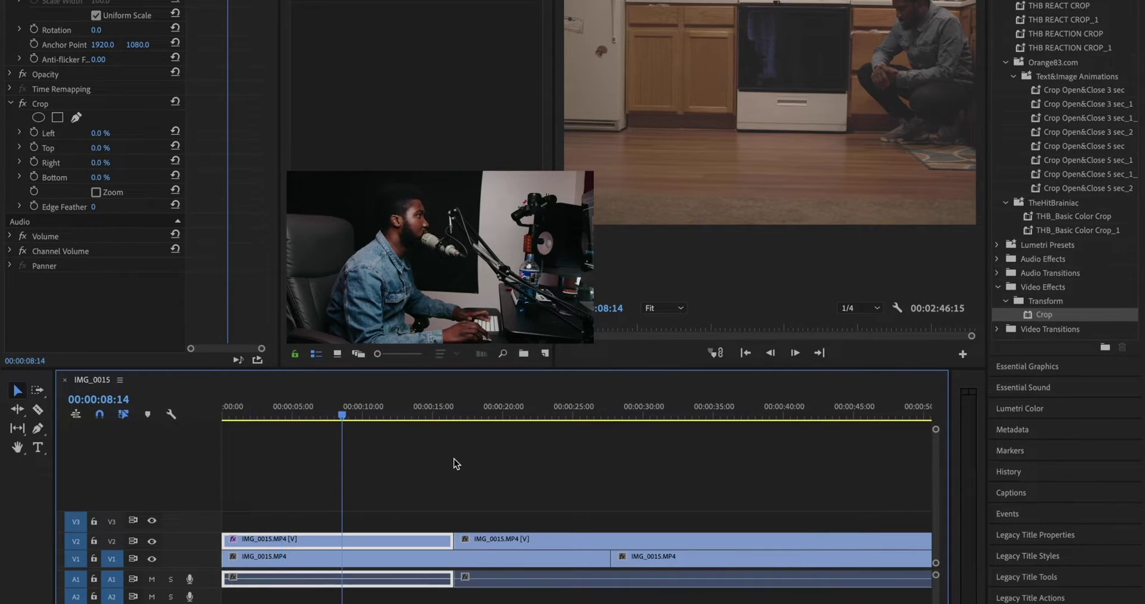
{"action": "left_click", "coordinate": [460, 558]}
{"action": "left_click", "coordinate": [384, 412]}
{"action": "left_click", "coordinate": [366, 540]}
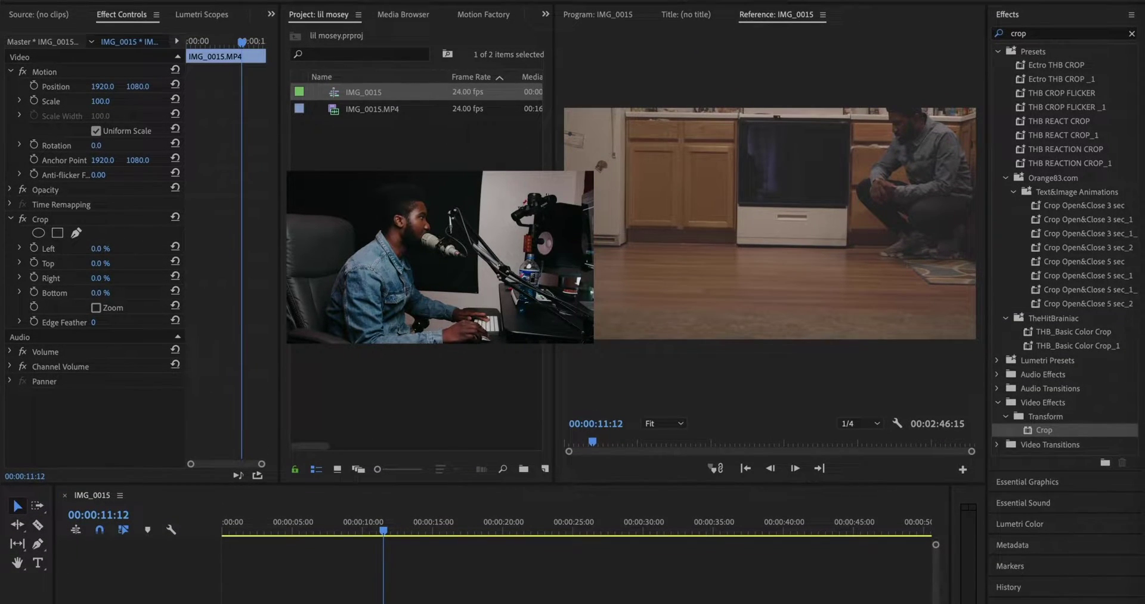
{"action": "left_click_drag", "start_coordinate": [351, 93], "coordinate": [353, 102]}
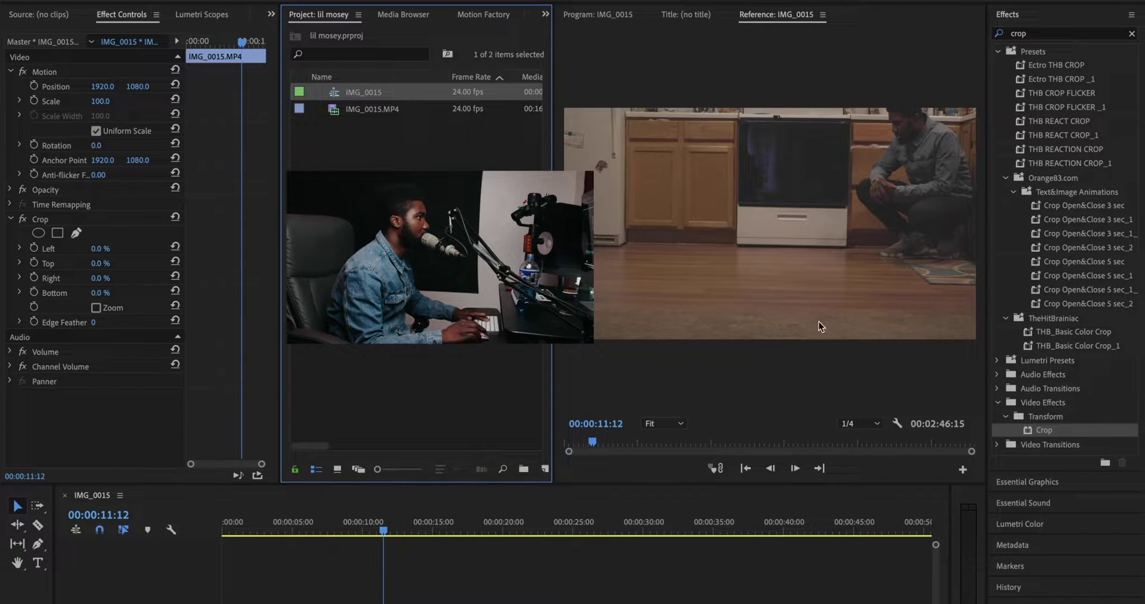
Try a Left crop of about 20% on the V2 clip, previewing the layer underneath at 00:00:10:16
{"action": "left_click_drag", "start_coordinate": [100, 250], "coordinate": [136, 250]}
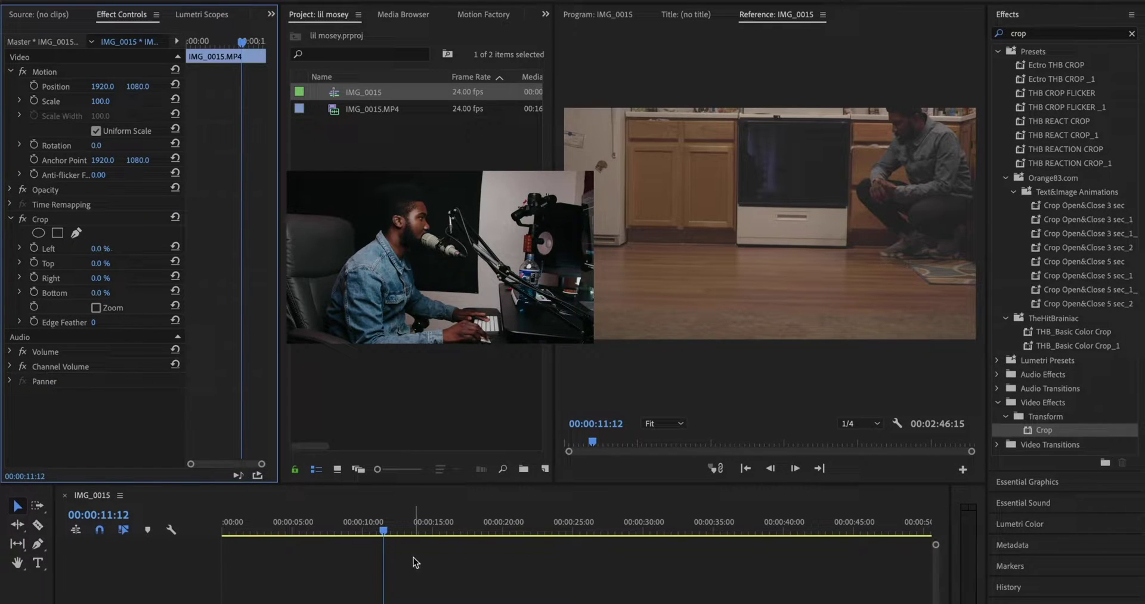
{"action": "left_click", "coordinate": [372, 527]}
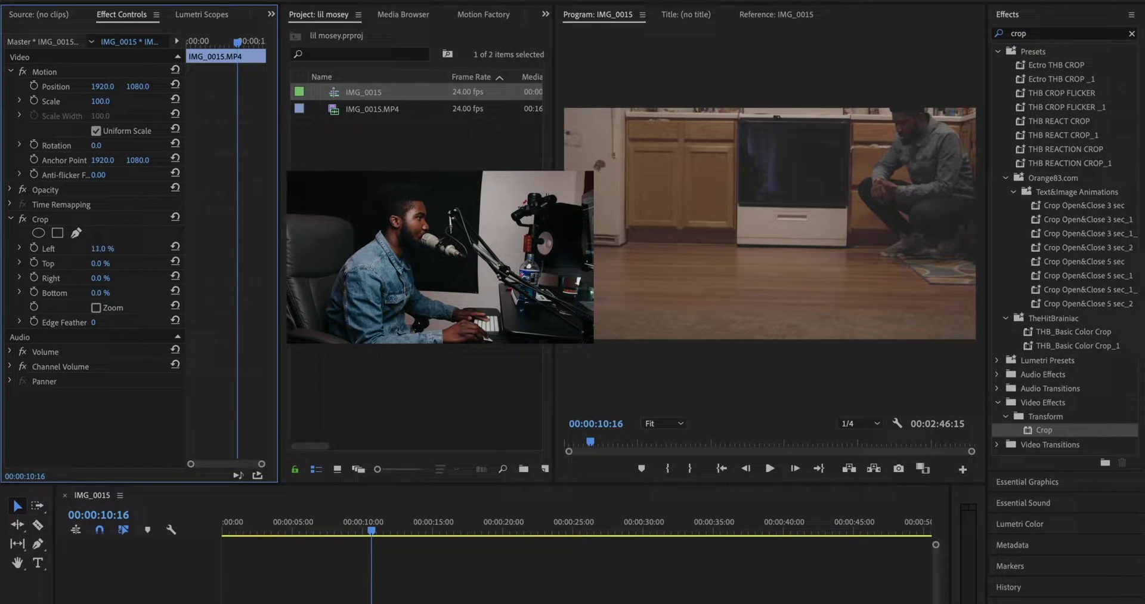
{"action": "left_click_drag", "start_coordinate": [100, 248], "coordinate": [219, 248]}
{"action": "left_click", "coordinate": [489, 596]}
{"action": "left_click_drag", "start_coordinate": [95, 250], "coordinate": [167, 249]}
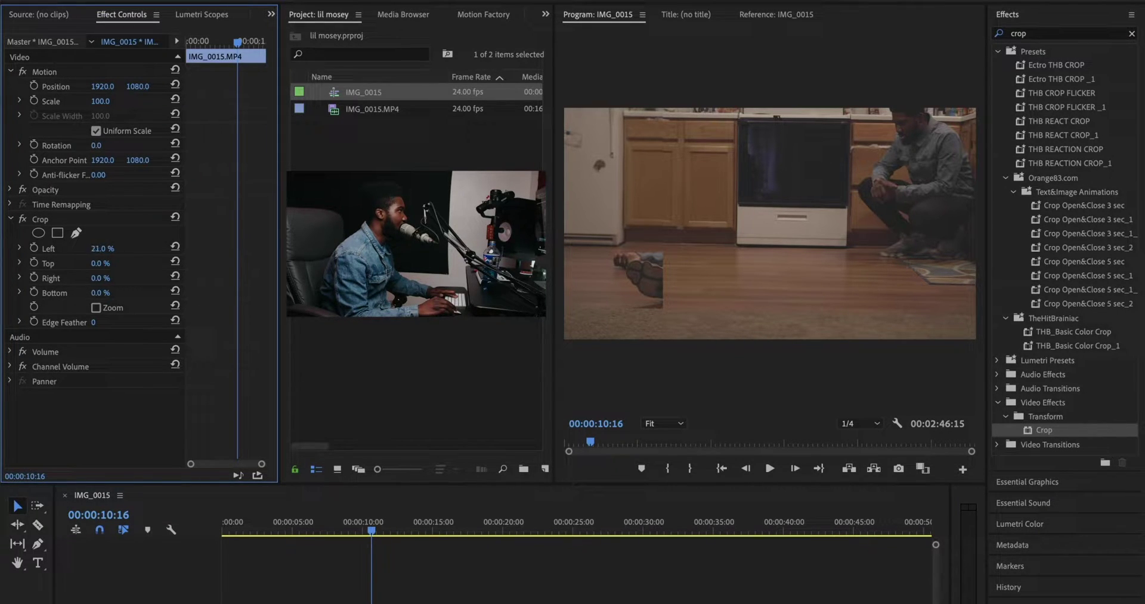
{"action": "left_click", "coordinate": [406, 567]}
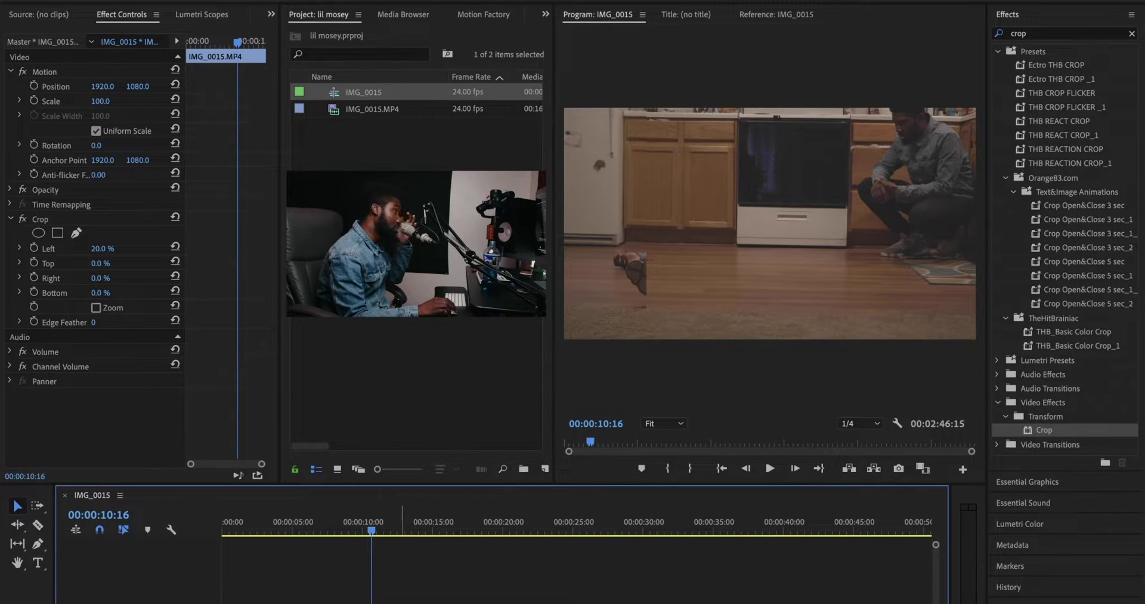
Set the Crop effect to Left 71%, Bottom 33% and Edge Feather 128 so only the crouching man's area remains
{"action": "left_click_drag", "start_coordinate": [96, 248], "coordinate": [179, 248]}
{"action": "left_click_drag", "start_coordinate": [96, 248], "coordinate": [75, 248]}
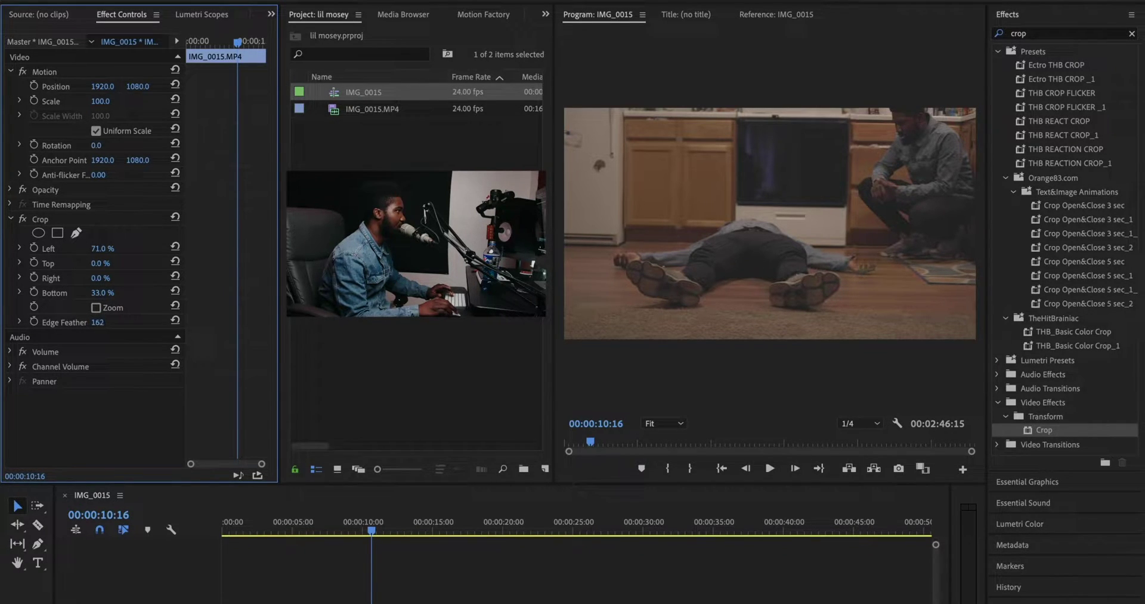
{"action": "left_click_drag", "start_coordinate": [97, 322], "coordinate": [71, 322]}
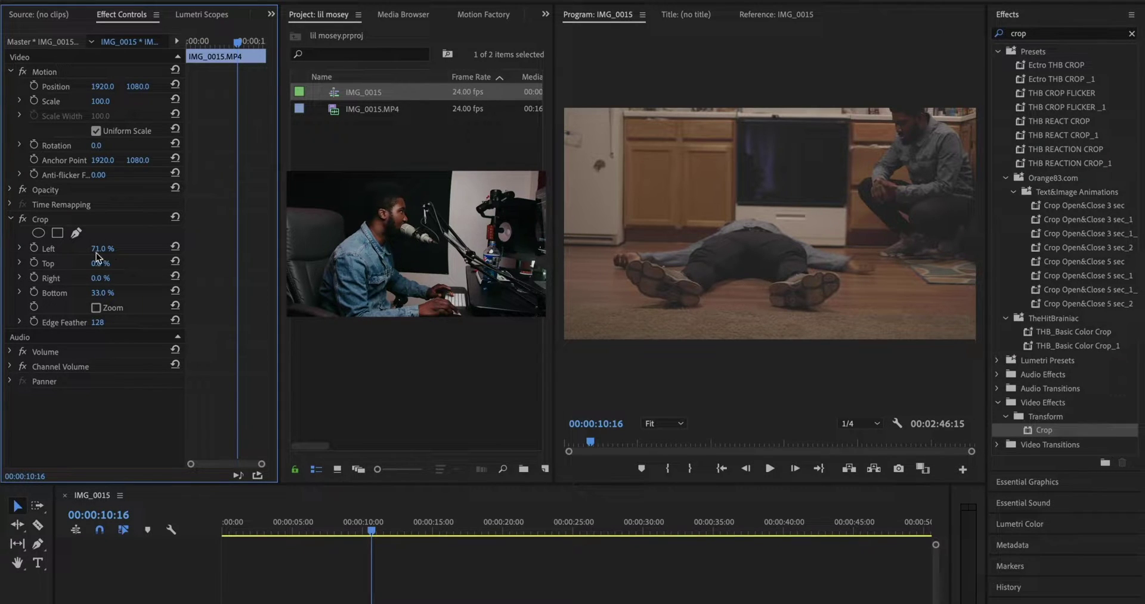
Duplicate the Crop effect with its settings on the same V2 clip
{"action": "right_click", "coordinate": [42, 222]}
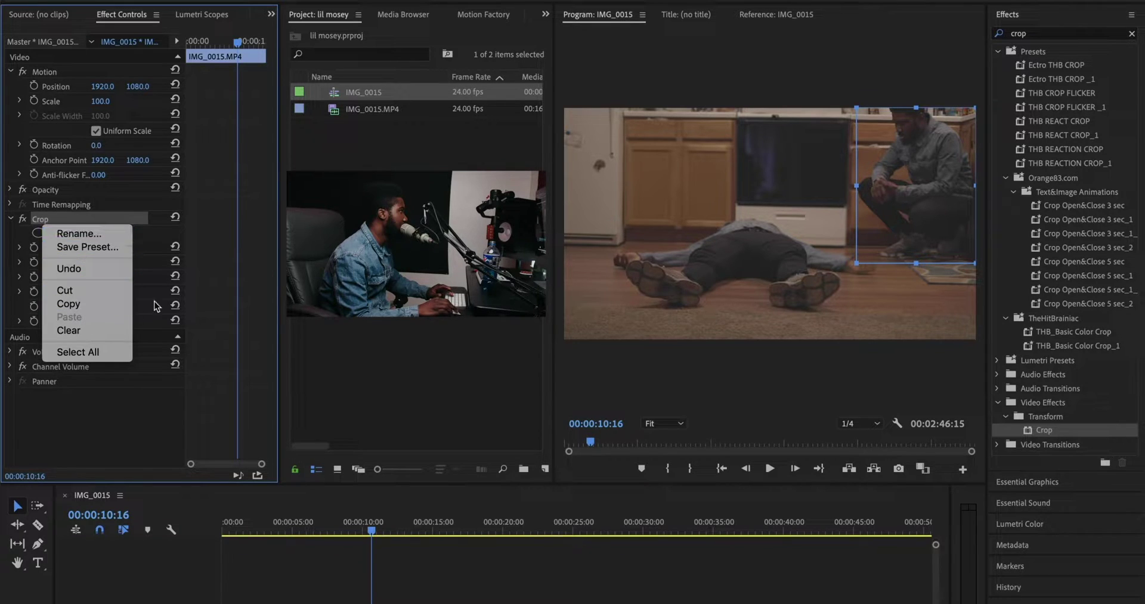
{"action": "left_click", "coordinate": [146, 267]}
{"action": "right_click", "coordinate": [35, 221]}
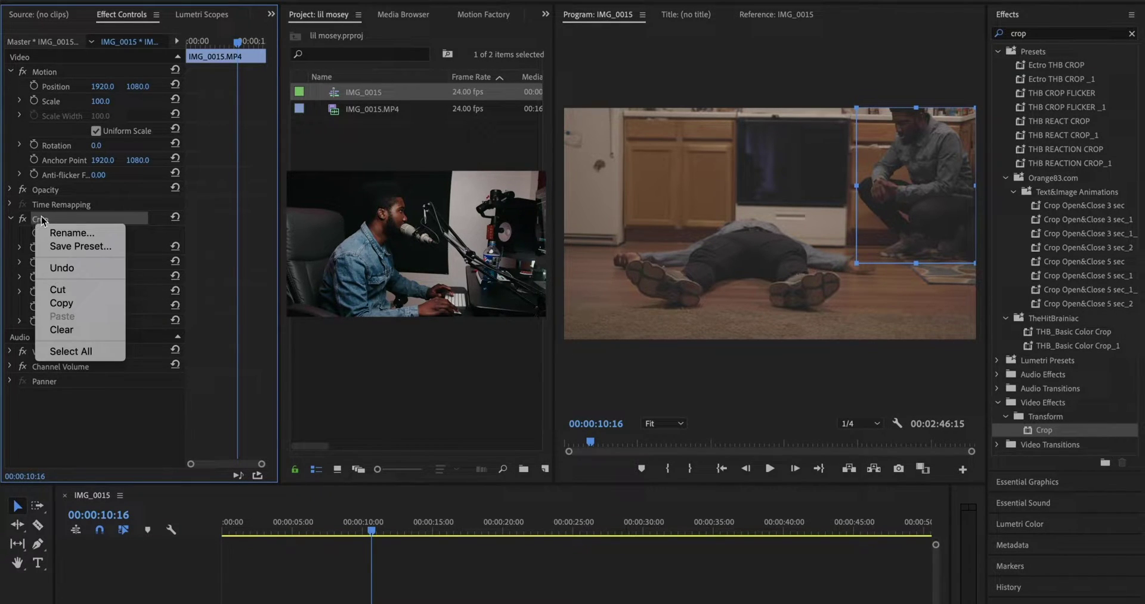
{"action": "left_click", "coordinate": [75, 304]}
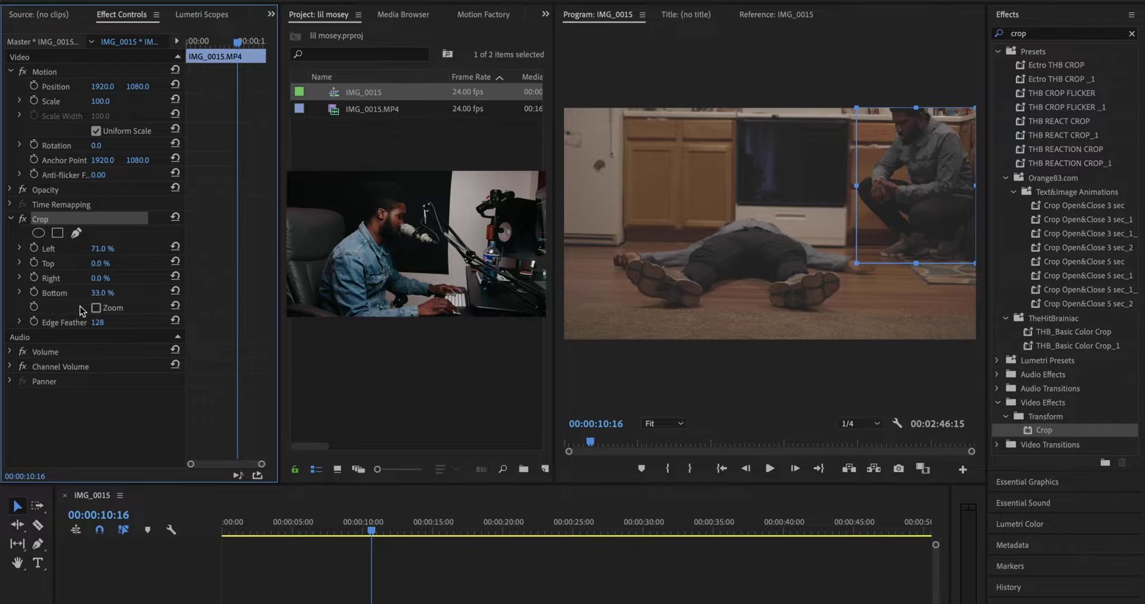
{"action": "key", "text": "ctrl+v"}
{"action": "scroll", "coordinate": [121, 353], "scroll_direction": "down", "scroll_amount": 3}
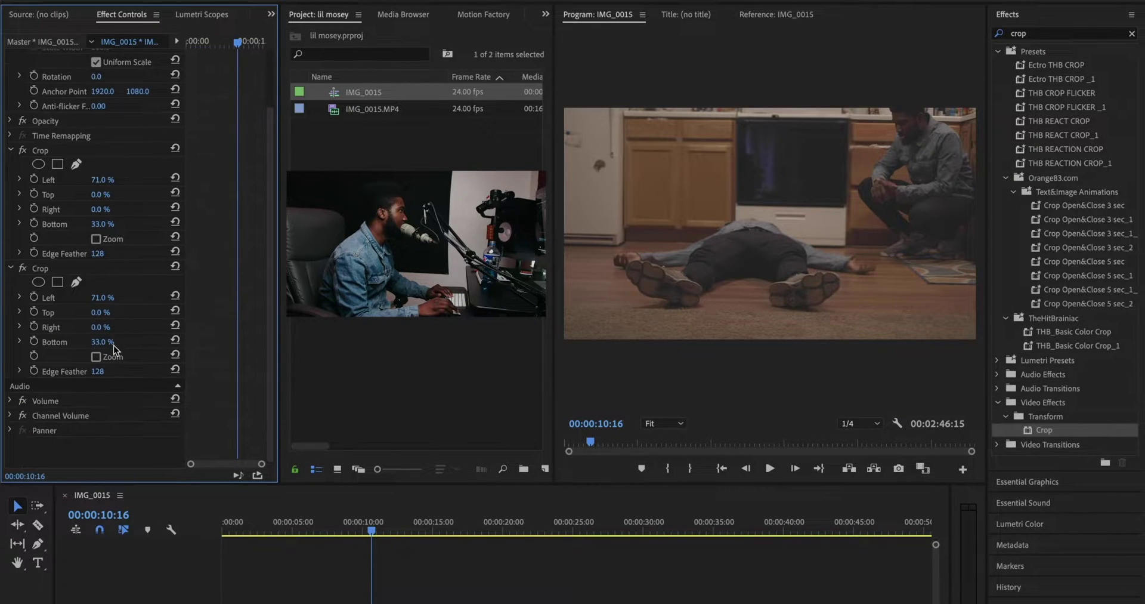
Add an ellipse mask to the second Crop effect, place it over the lying man's shoe near the crouching figure, and invert it
{"action": "left_click", "coordinate": [38, 281]}
{"action": "left_click_drag", "start_coordinate": [778, 225], "coordinate": [834, 290]}
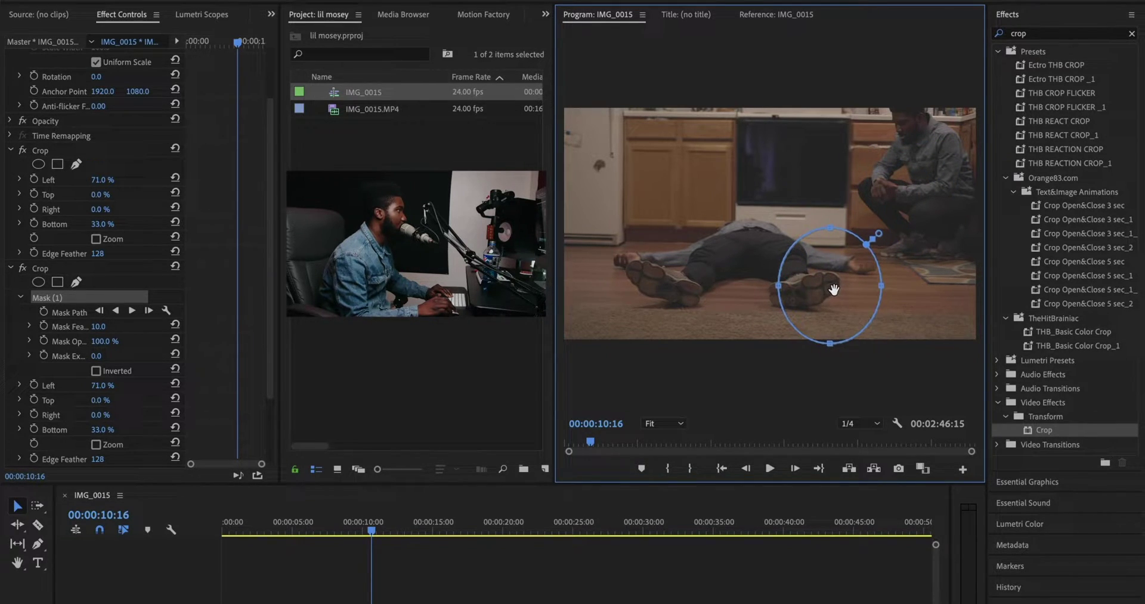
{"action": "scroll", "coordinate": [95, 344], "scroll_direction": "down", "scroll_amount": 4}
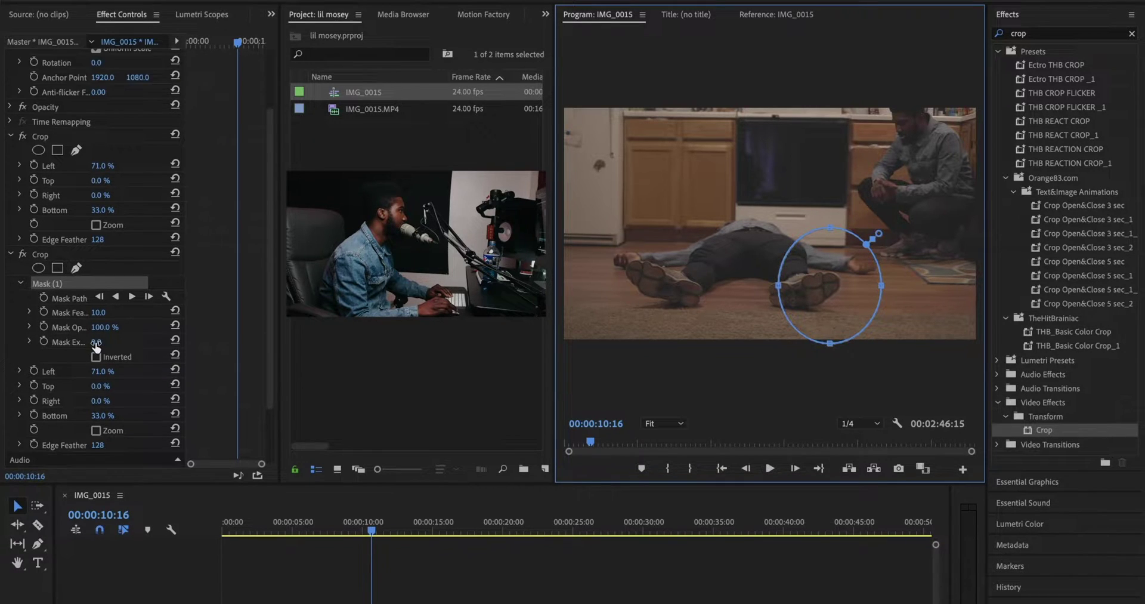
{"action": "left_click", "coordinate": [96, 314]}
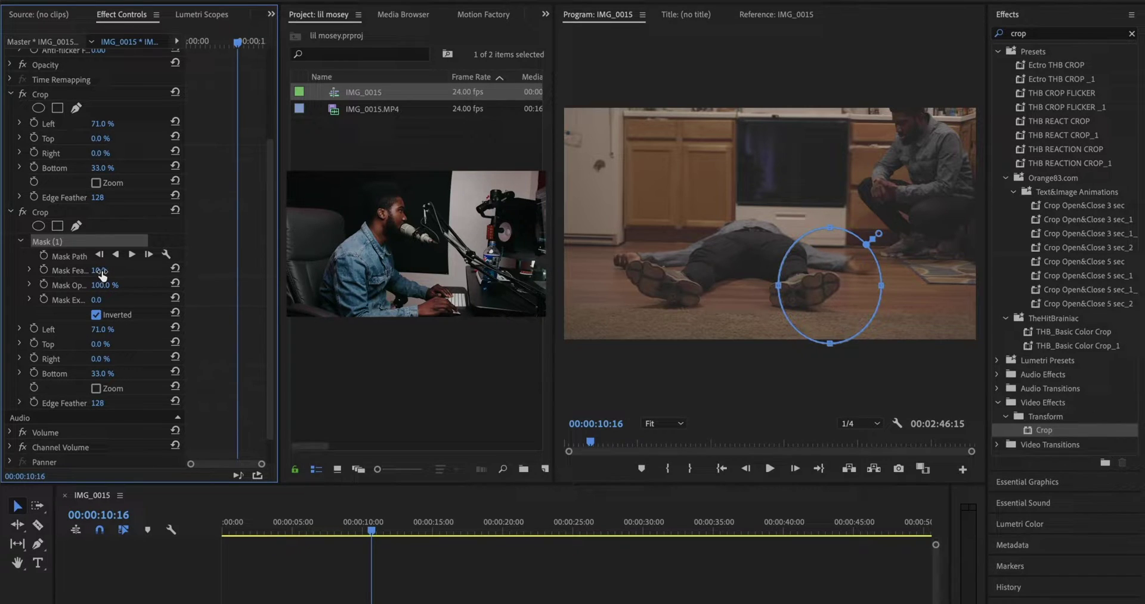
Reset the masked Crop's Left and Bottom values to 0% and place that effect above the unmasked Crop
{"action": "left_click", "coordinate": [174, 327]}
{"action": "left_click", "coordinate": [175, 372]}
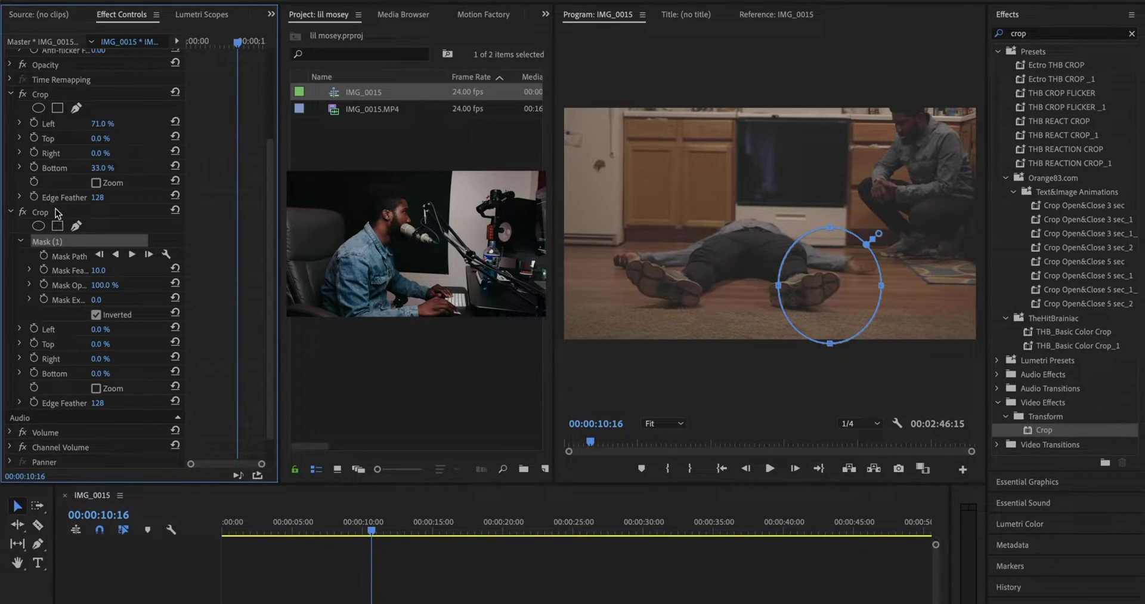
{"action": "left_click_drag", "start_coordinate": [51, 213], "coordinate": [54, 90]}
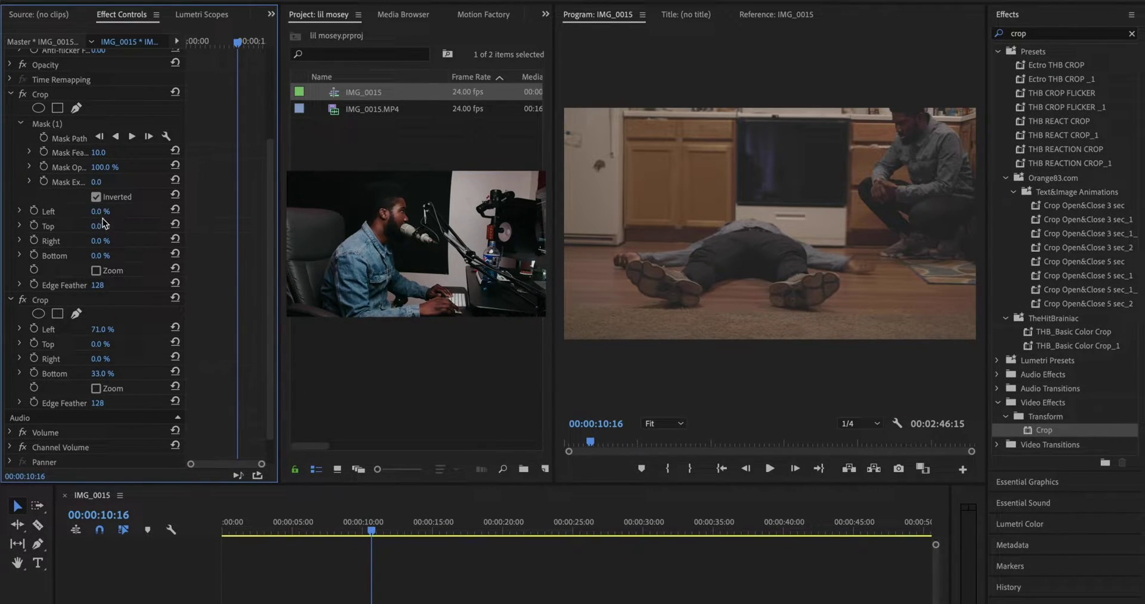
Uninvert the Crop mask, set Mask Feather to 0, Top to 99% and Right to 100%, and shrink the ellipse around the lying man's hand
{"action": "left_click_drag", "start_coordinate": [102, 211], "coordinate": [24, 126]}
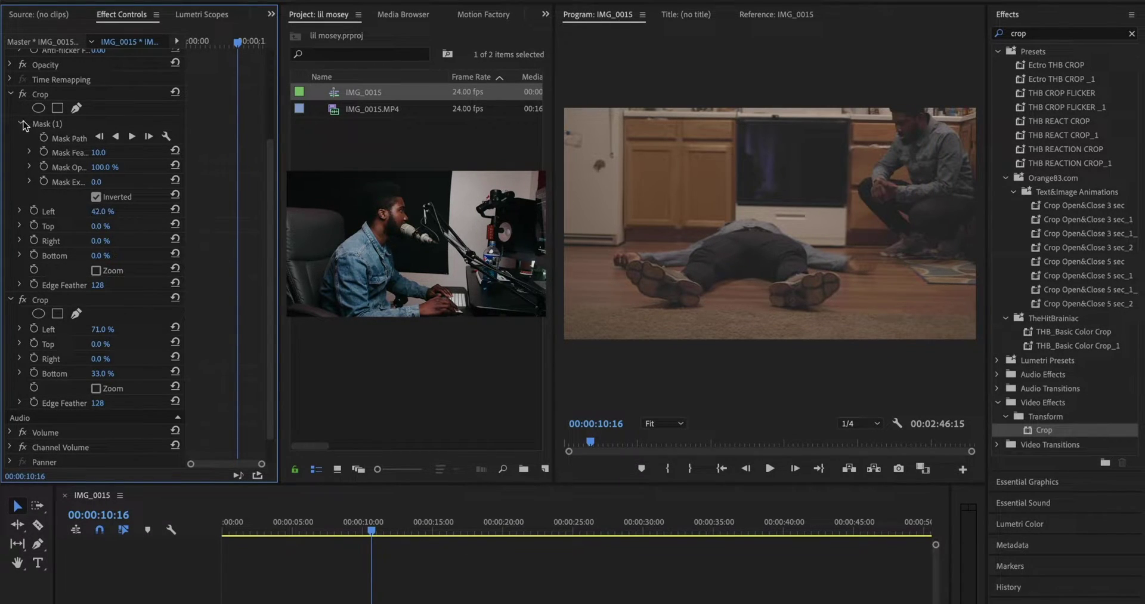
{"action": "left_click", "coordinate": [23, 300]}
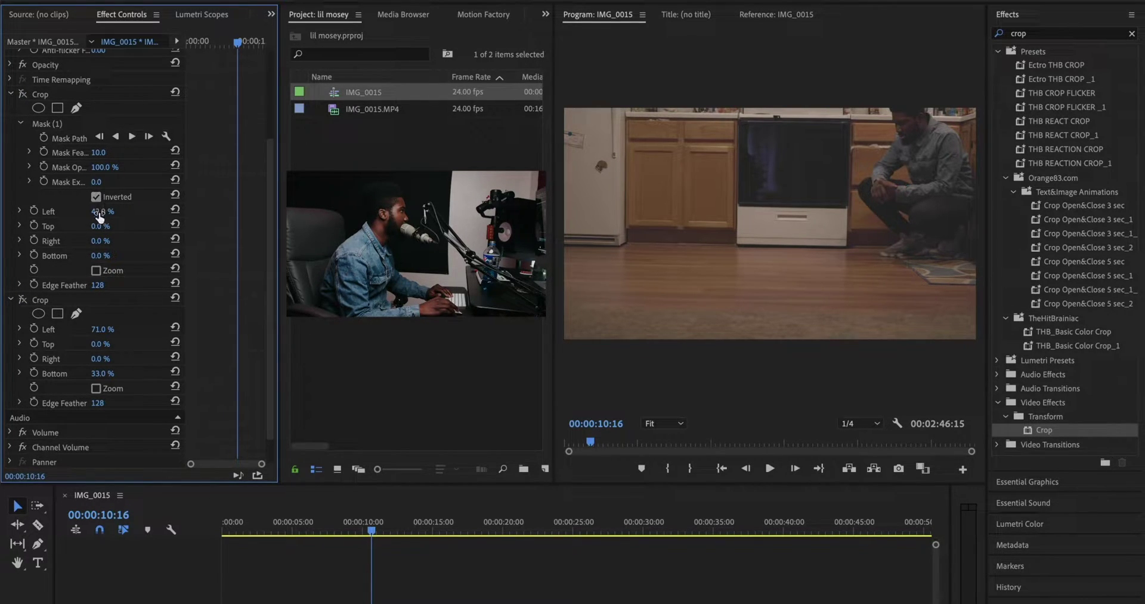
{"action": "left_click", "coordinate": [96, 197]}
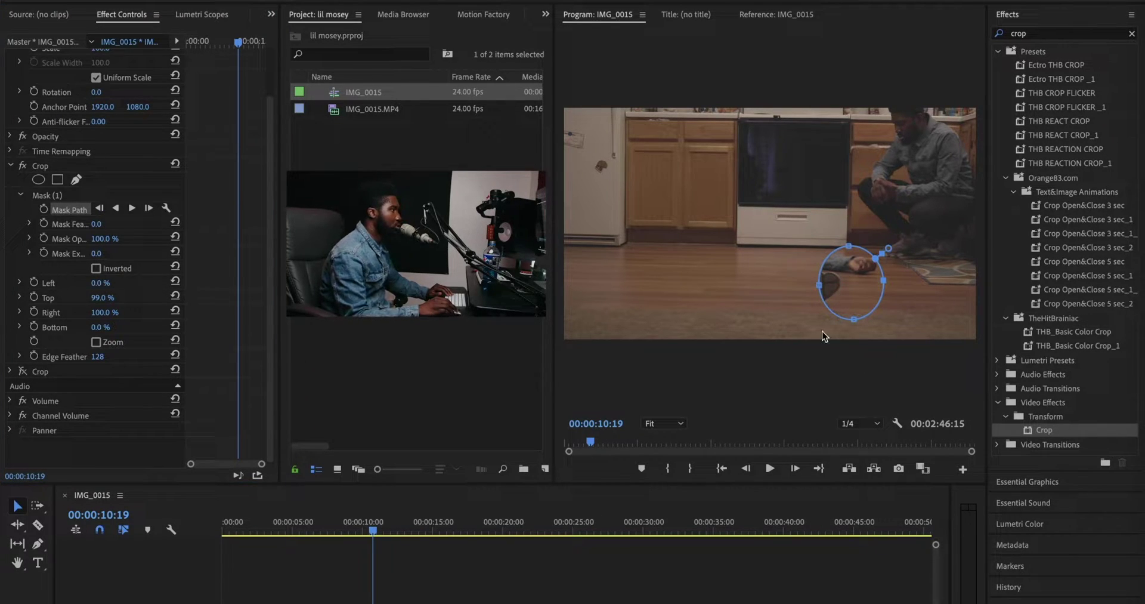
{"action": "left_click_drag", "start_coordinate": [853, 319], "coordinate": [831, 267]}
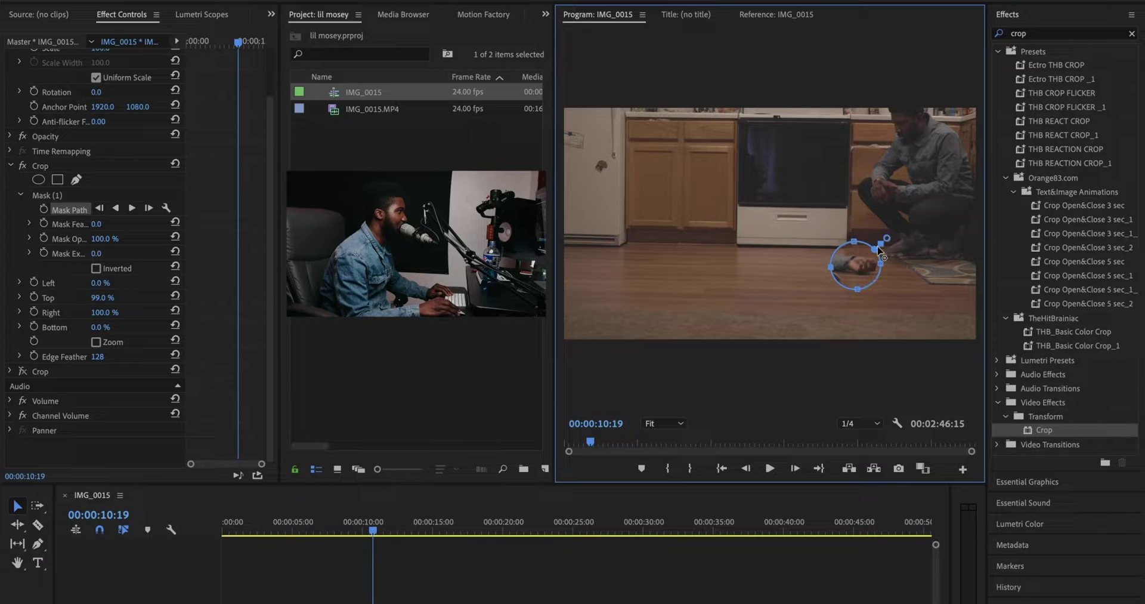
Turn the unmasked Crop effect back on for the selected IMG_0015.MP4 clip
{"action": "left_click", "coordinate": [132, 208]}
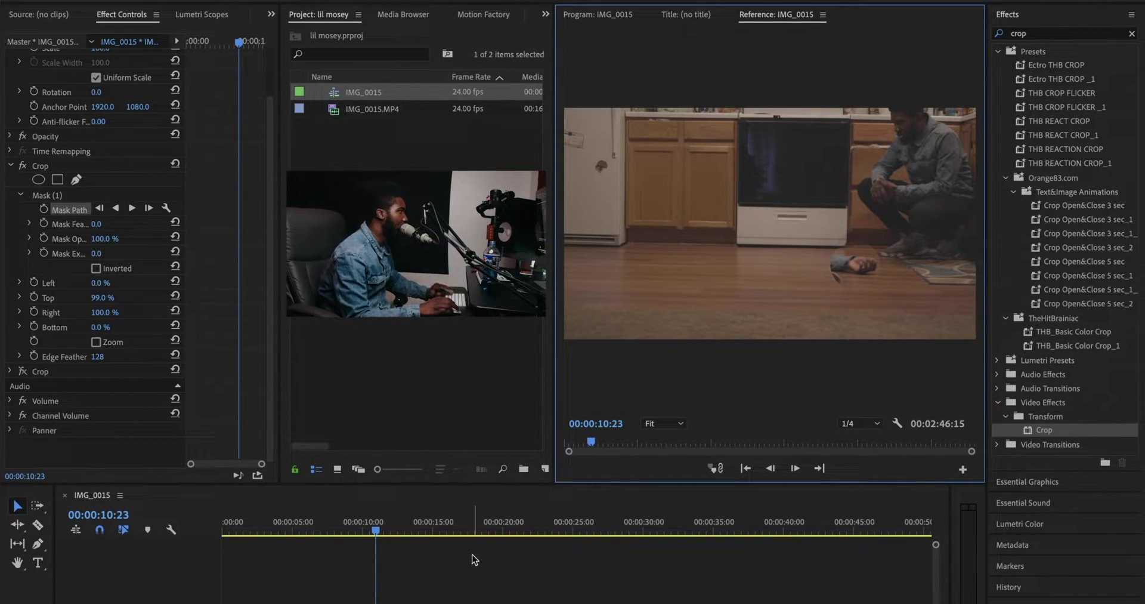
{"action": "left_click", "coordinate": [267, 601]}
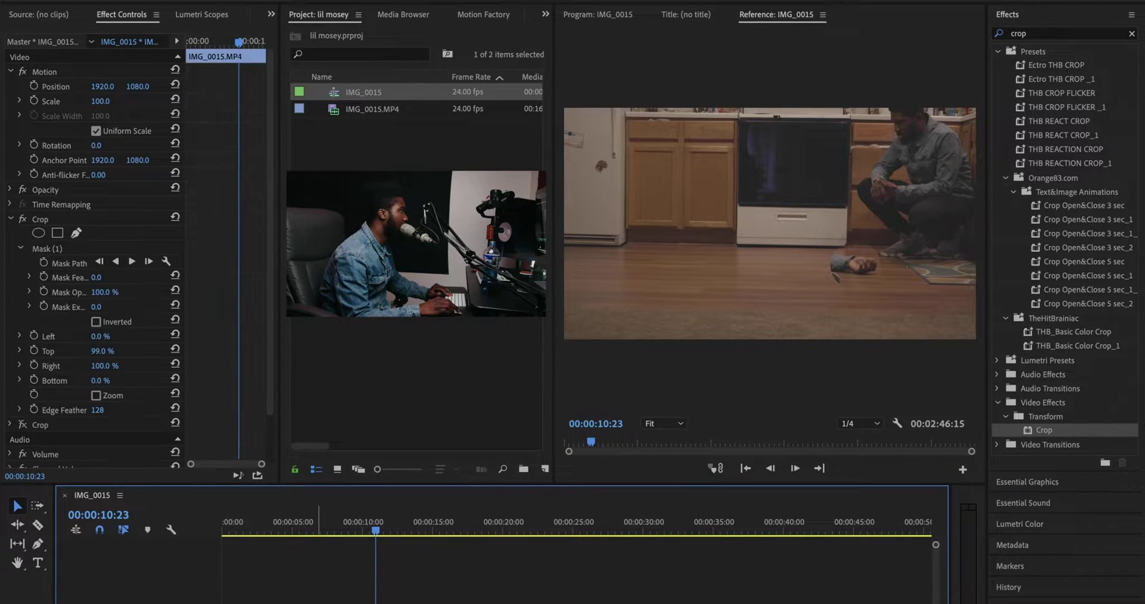
{"action": "left_click", "coordinate": [10, 219]}
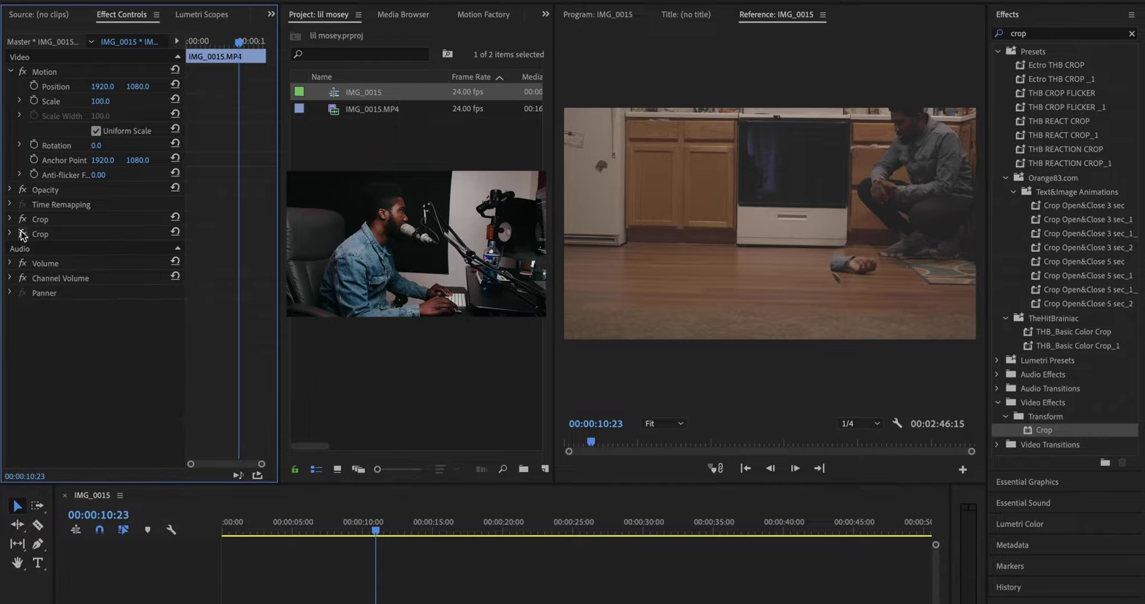
{"action": "left_click", "coordinate": [22, 235]}
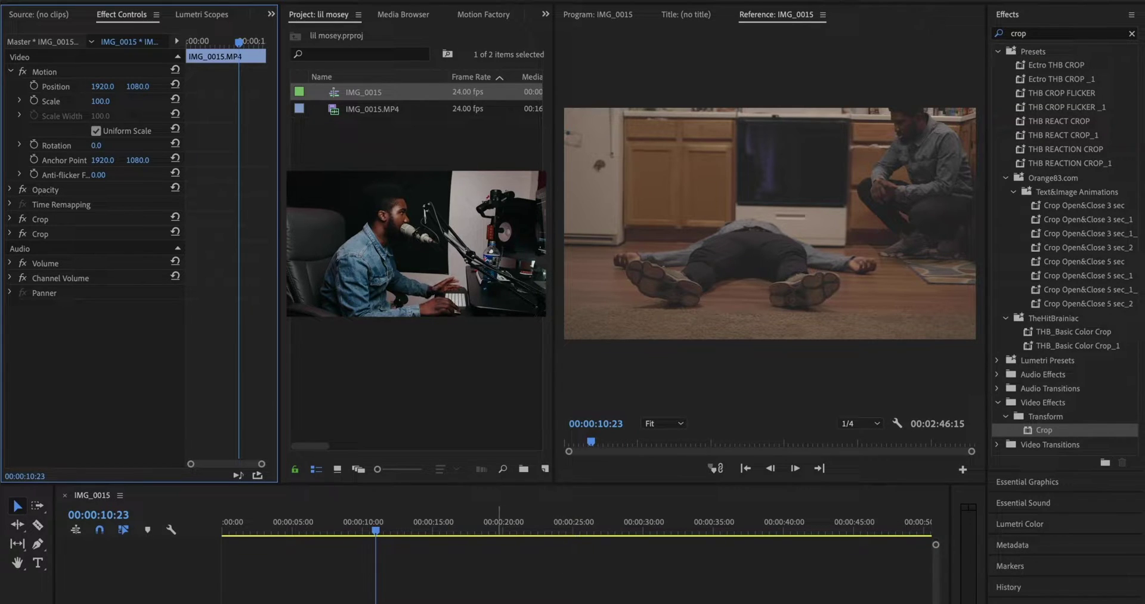
Set the masked Crop's Mask Feather to 88 and check the blend around the lying man's hand in an enlarged view
{"action": "left_click", "coordinate": [11, 219]}
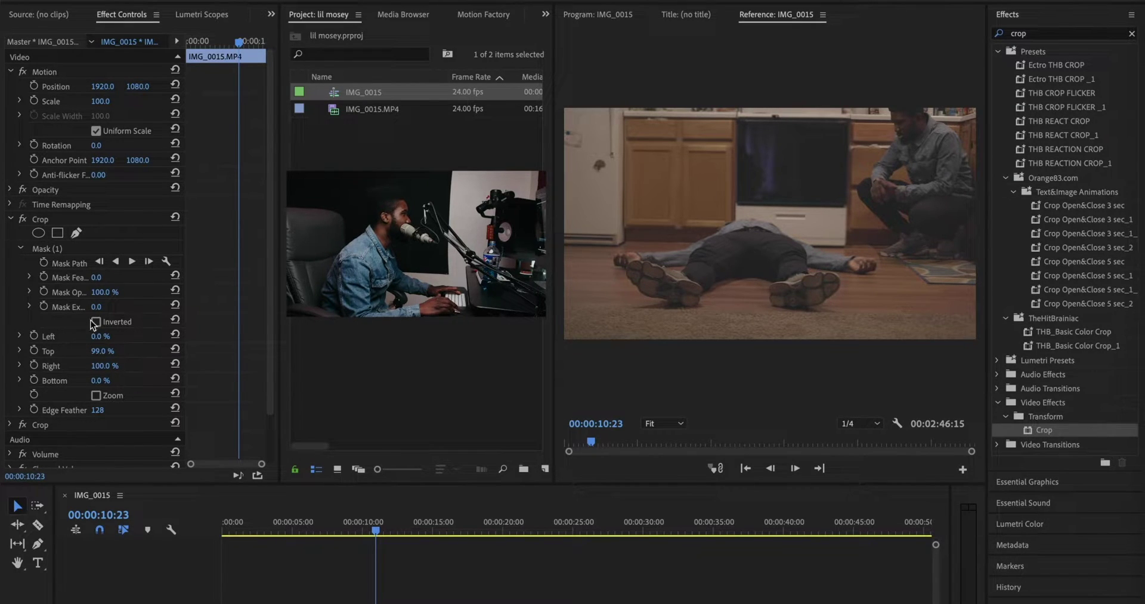
{"action": "mouse_move", "coordinate": [97, 281]}
{"action": "left_mouse_down"}
{"action": "mouse_move", "coordinate": [156, 280]}
{"action": "mouse_move", "coordinate": [98, 279]}
{"action": "left_mouse_up"}
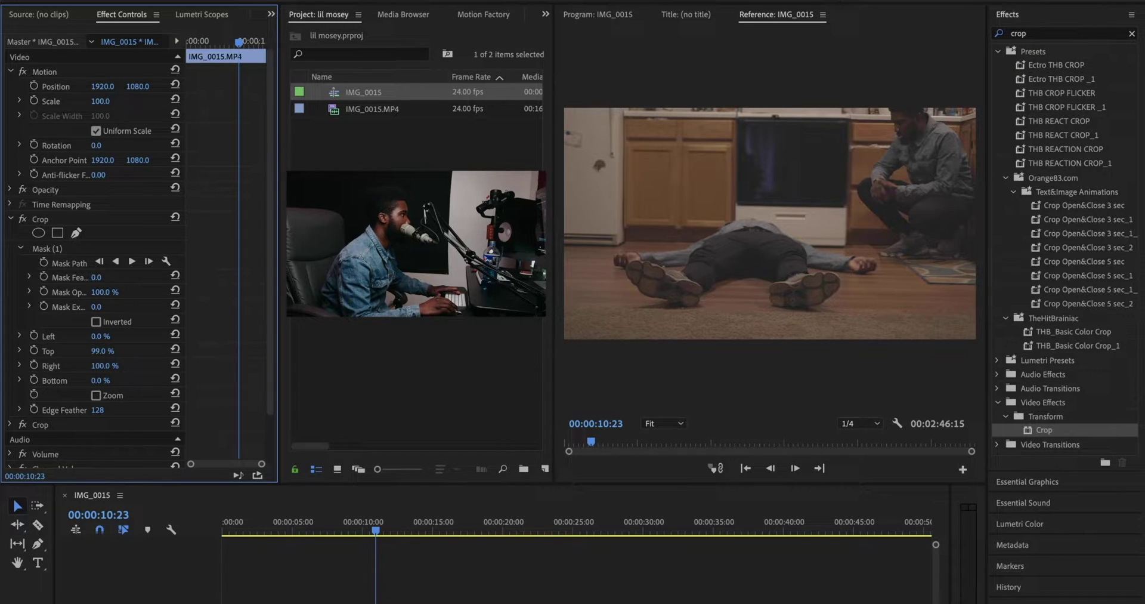
{"action": "left_click", "coordinate": [64, 249]}
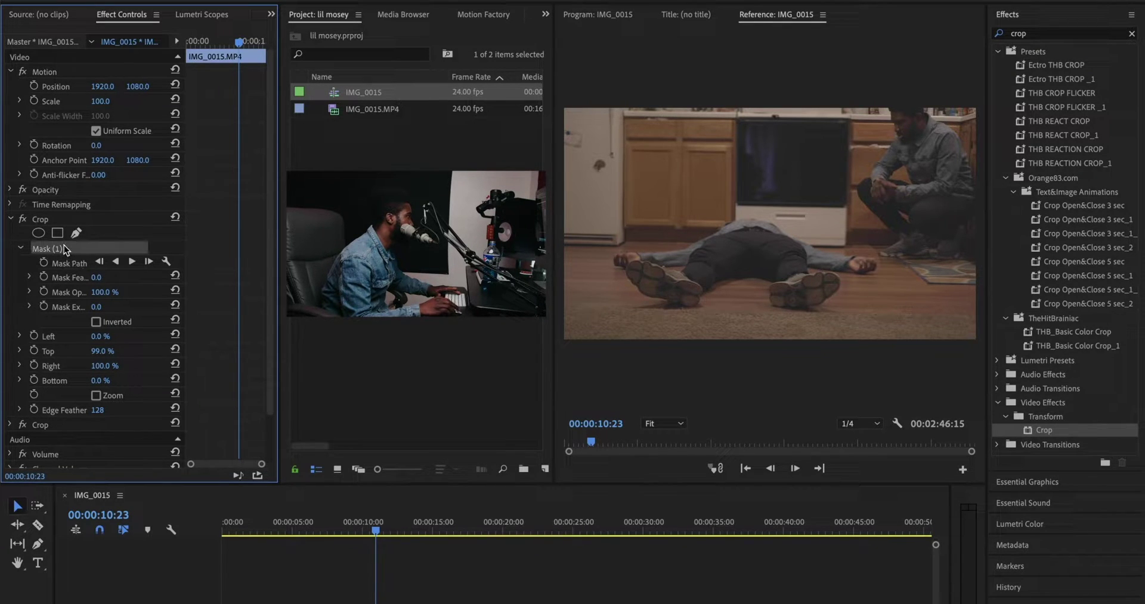
{"action": "left_click_drag", "start_coordinate": [96, 277], "coordinate": [100, 278]}
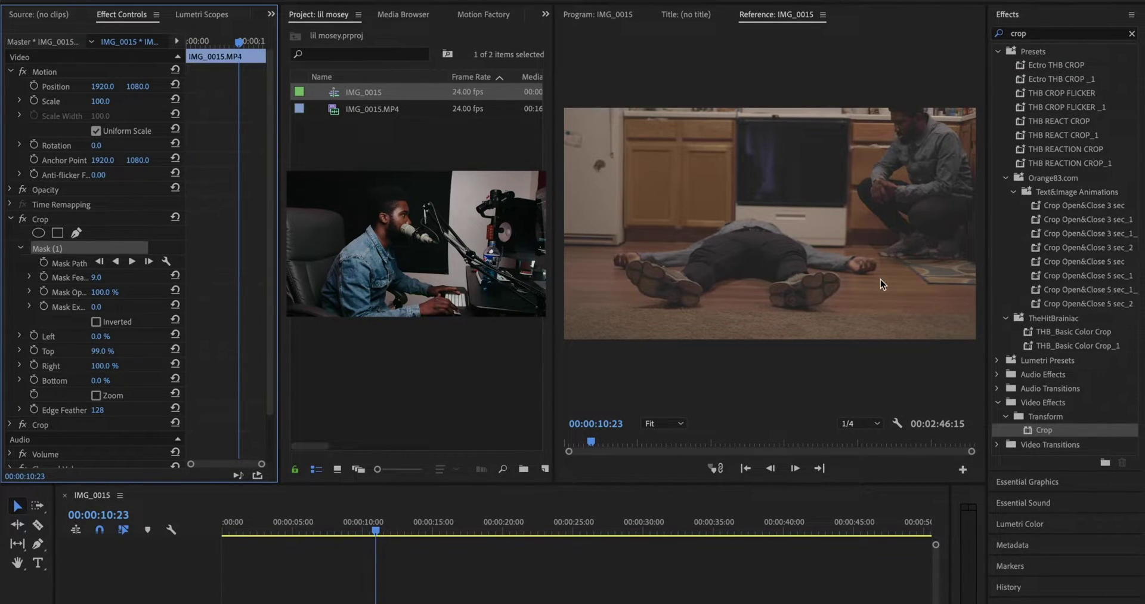
{"action": "key", "text": "grave"}
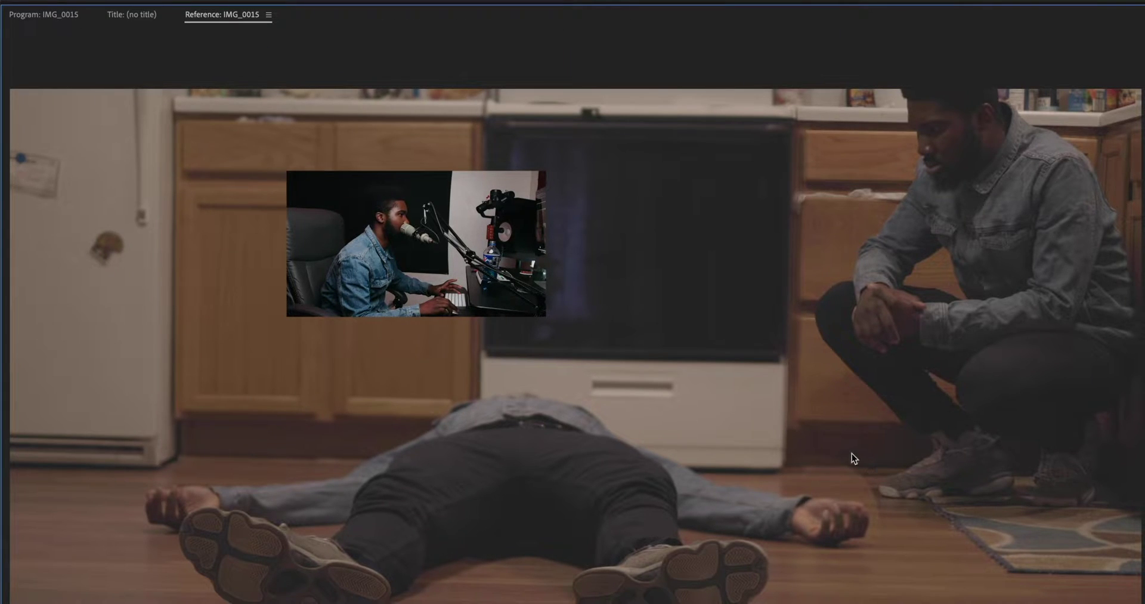
{"action": "key", "text": "grave"}
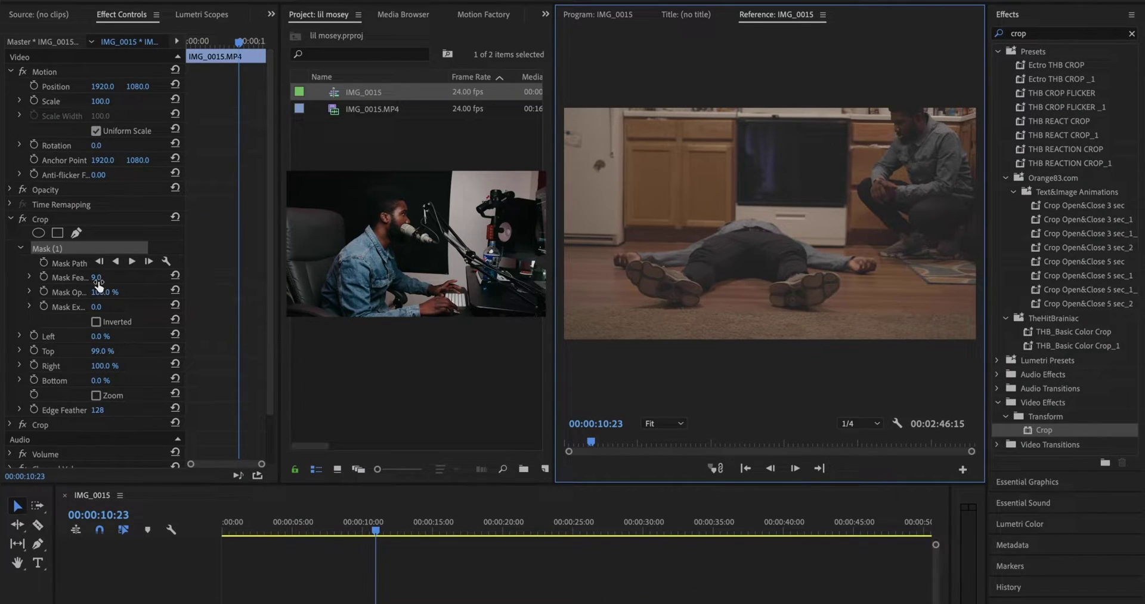
{"action": "left_click_drag", "start_coordinate": [97, 280], "coordinate": [113, 280]}
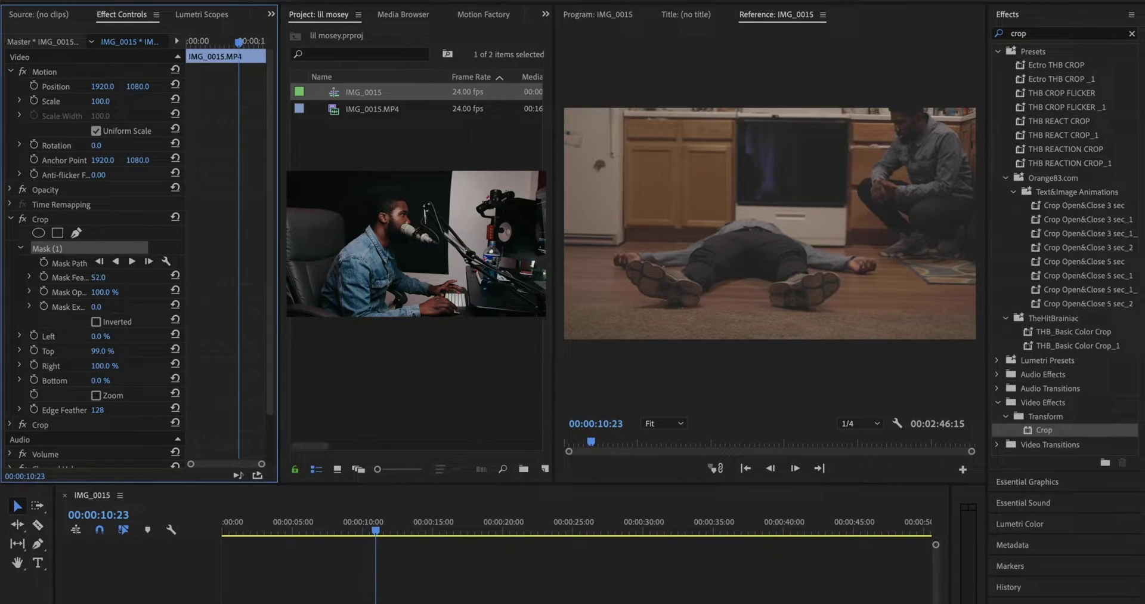
{"action": "key", "text": "grave"}
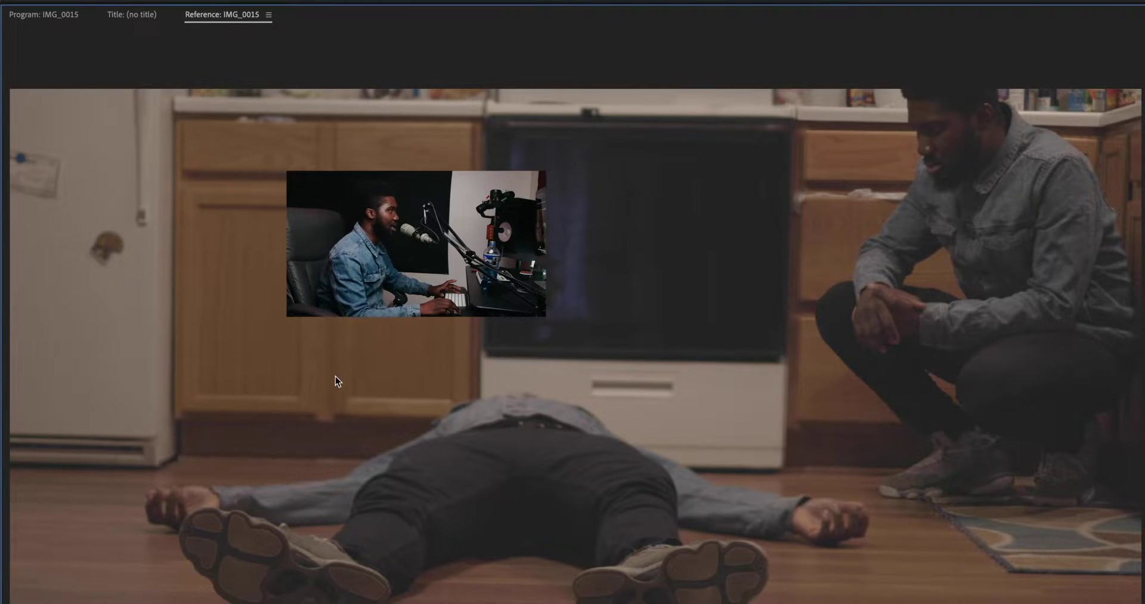
{"action": "key", "text": "grave"}
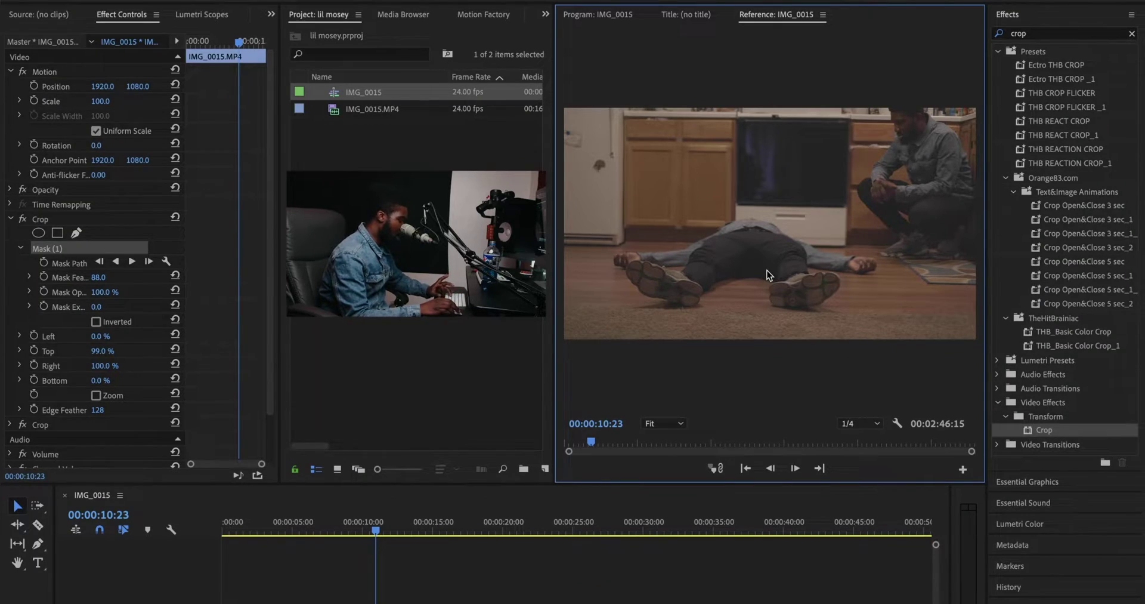
Scrub through the sequence and play it back from the start to check the combined takes
{"action": "left_click", "coordinate": [360, 555]}
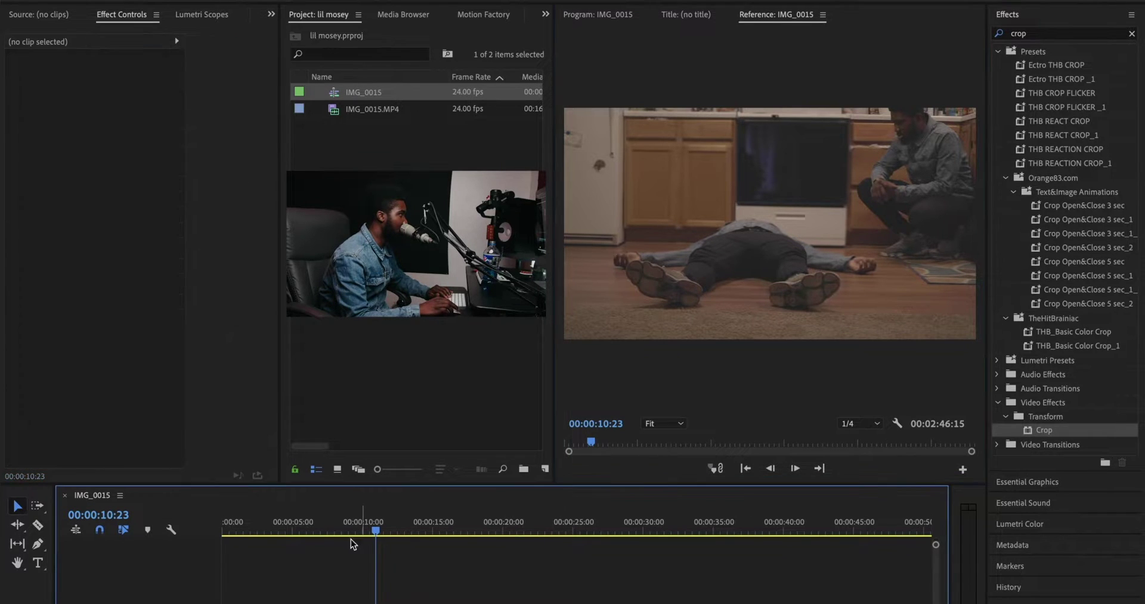
{"action": "left_click_drag", "start_coordinate": [376, 530], "coordinate": [417, 533]}
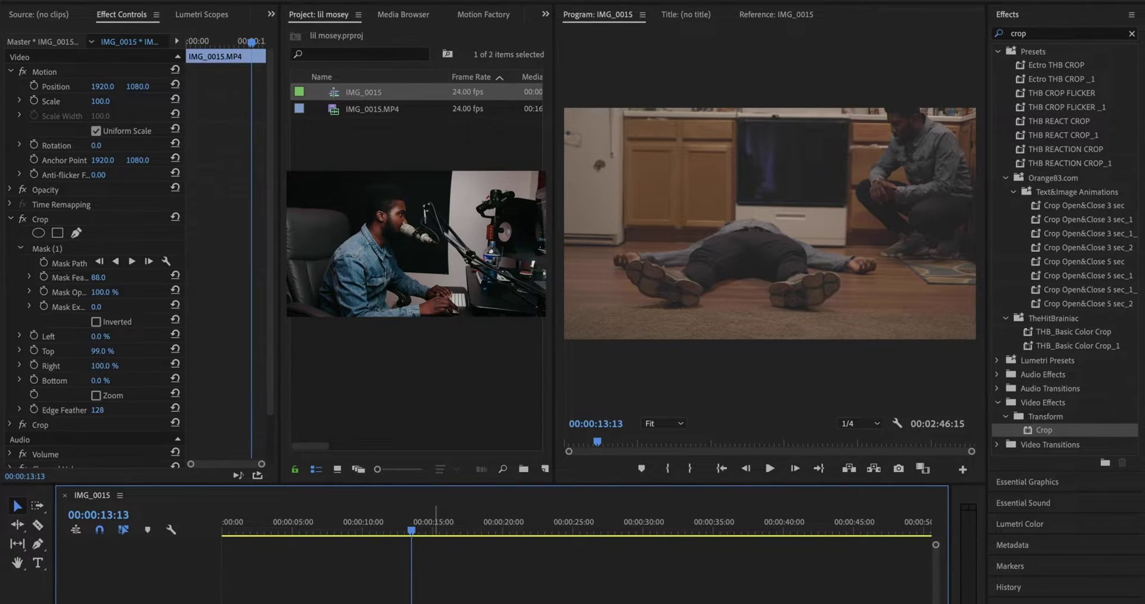
{"action": "key", "text": "Home"}
{"action": "left_click_drag", "start_coordinate": [318, 530], "coordinate": [223, 530]}
{"action": "key", "text": "space"}
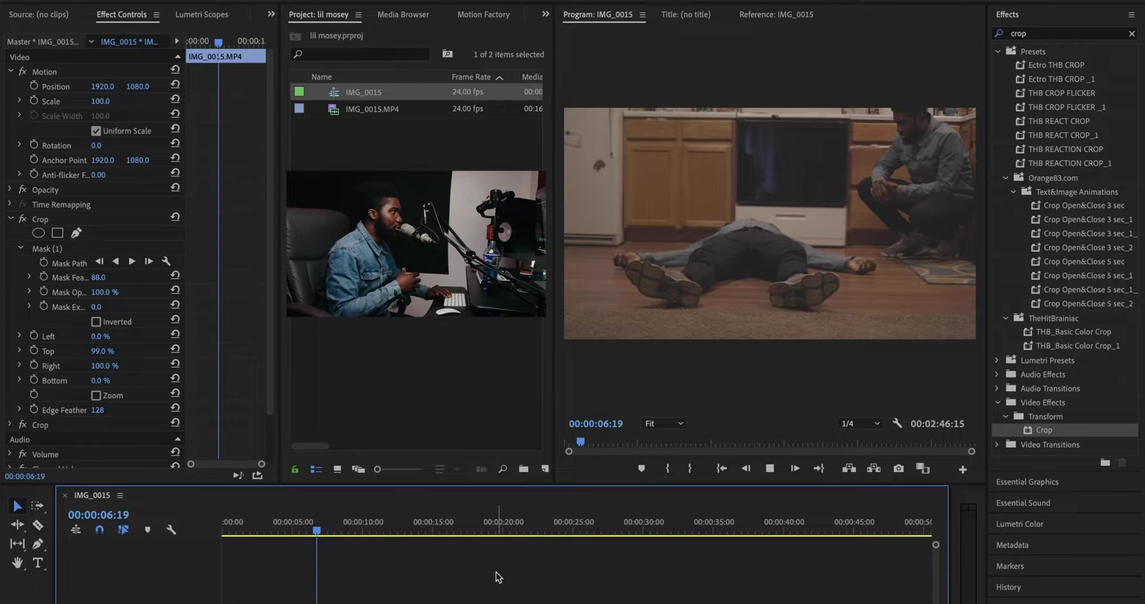
{"action": "key", "text": "space"}
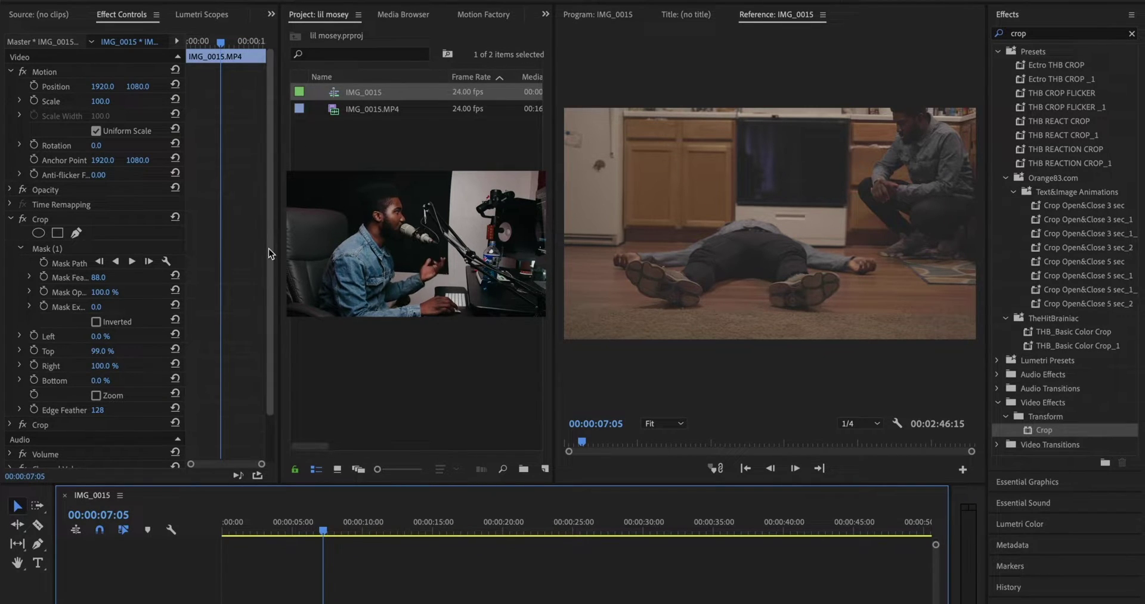
Nest the cropped IMG_0015.MP4 clip under the name Nested Sequence 01
{"action": "left_click", "coordinate": [12, 220]}
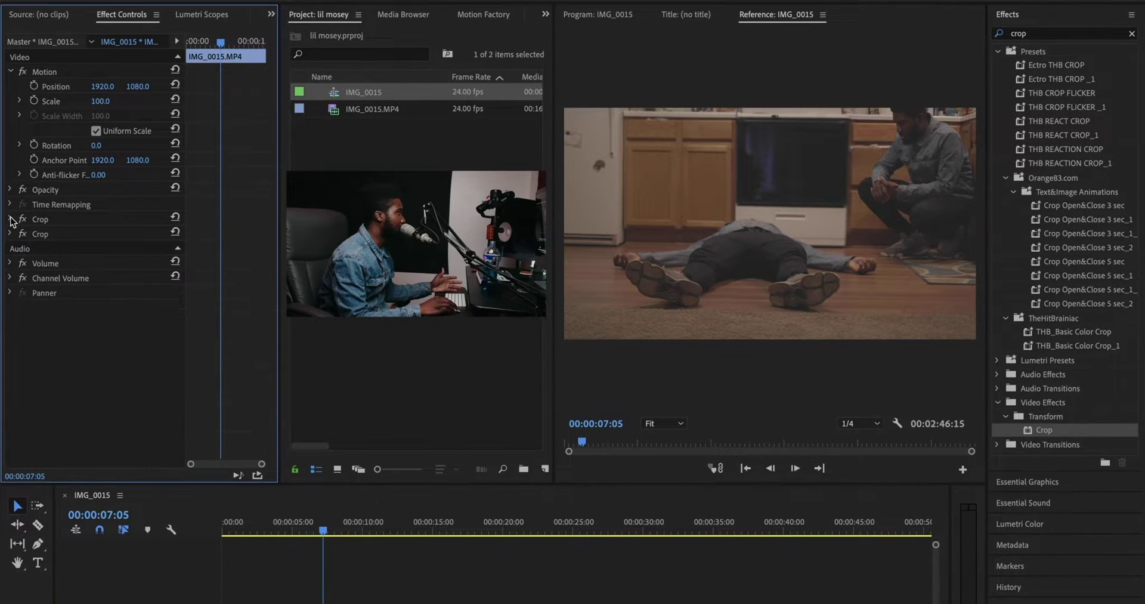
{"action": "right_click", "coordinate": [356, 560]}
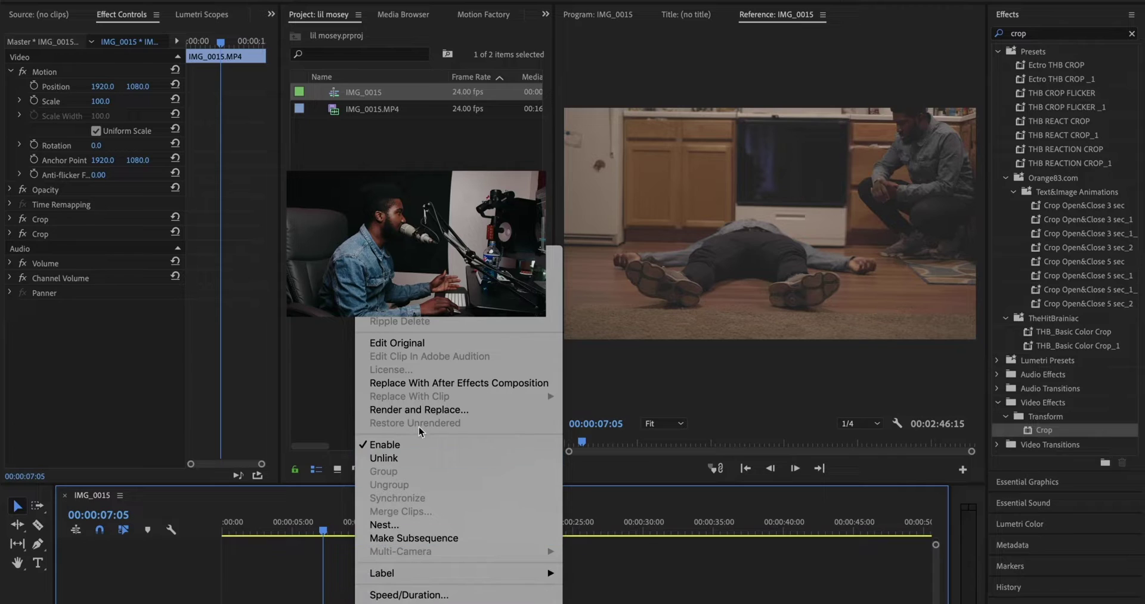
{"action": "left_click", "coordinate": [387, 523]}
{"action": "key", "text": "Return"}
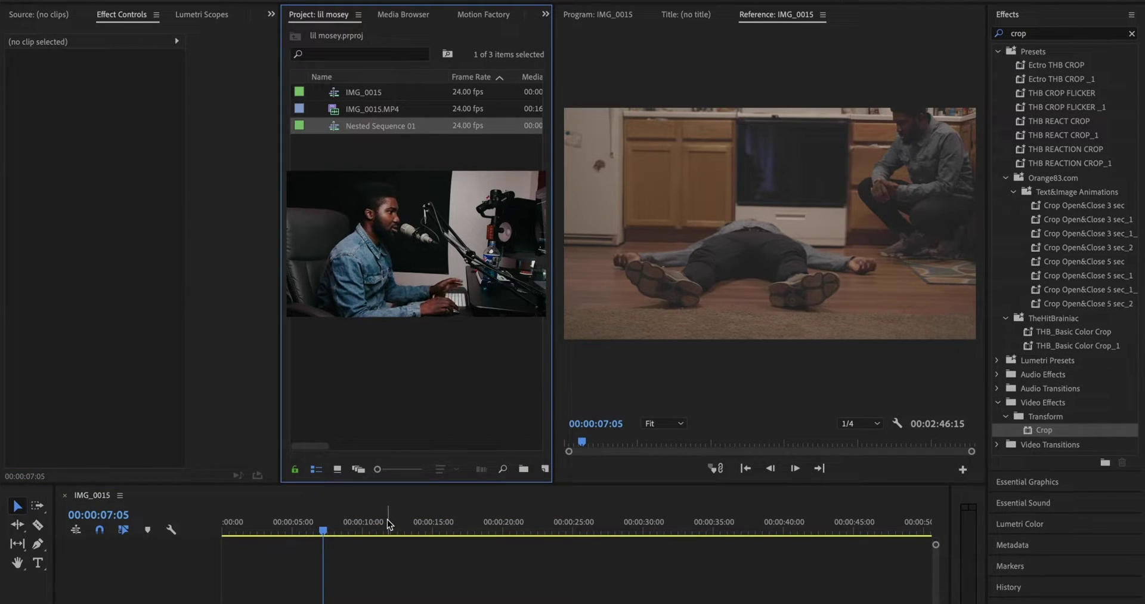
Try different opacity values on the nested clip, ending at 99%
{"action": "left_click", "coordinate": [352, 560]}
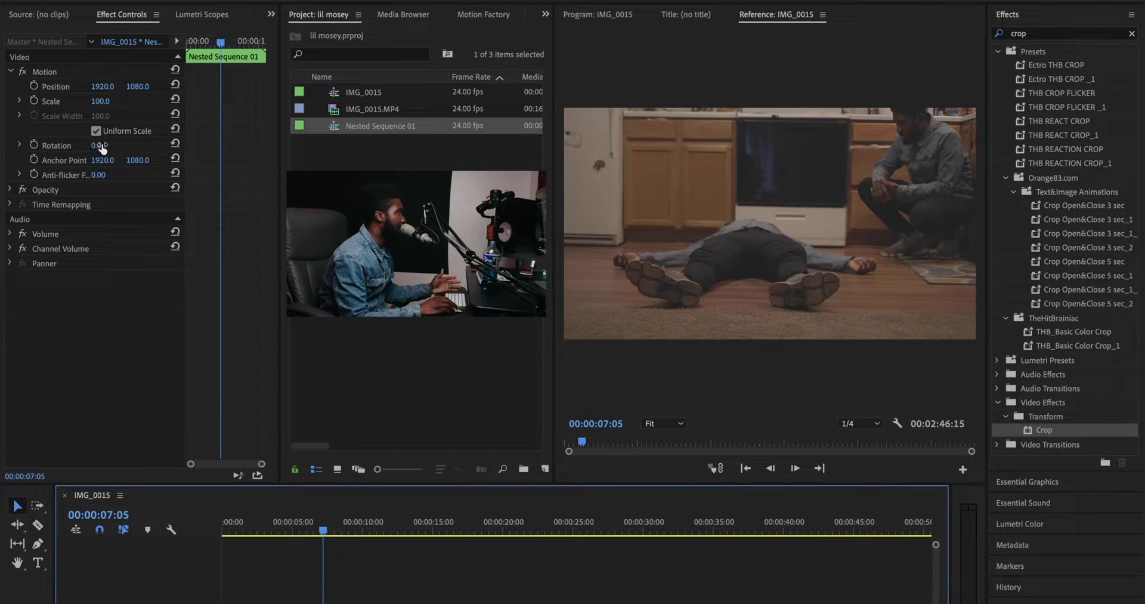
{"action": "left_click", "coordinate": [8, 189]}
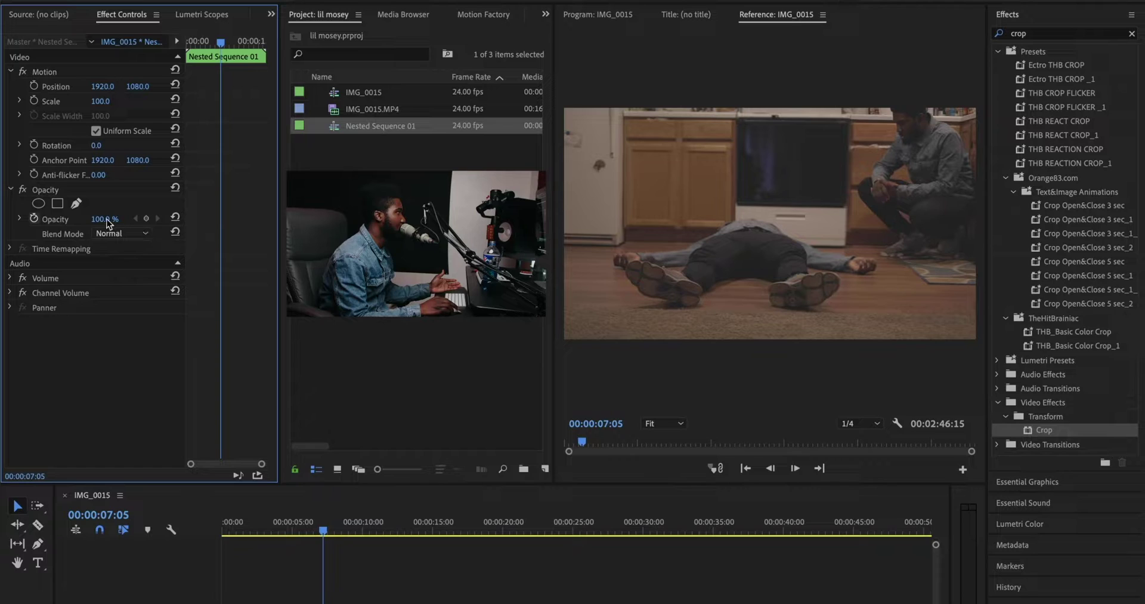
{"action": "type", "text": "76"}
{"action": "key", "text": "Return"}
{"action": "mouse_move", "coordinate": [103, 219]}
{"action": "left_mouse_down"}
{"action": "mouse_move", "coordinate": [90, 219]}
{"action": "mouse_move", "coordinate": [119, 218]}
{"action": "left_mouse_up"}
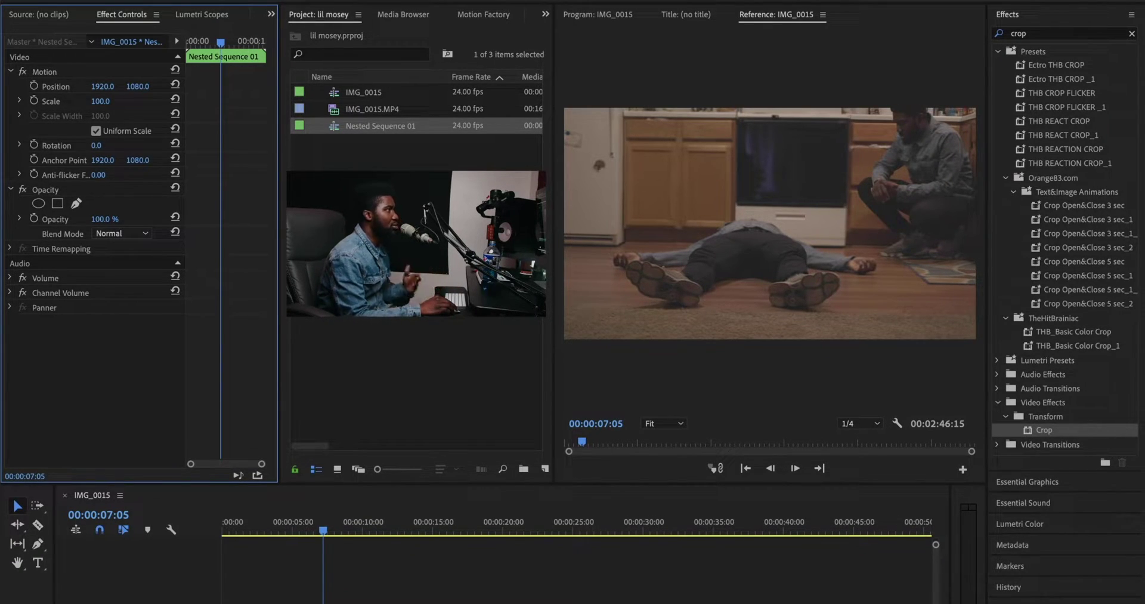
{"action": "mouse_move", "coordinate": [104, 219]}
{"action": "left_mouse_down"}
{"action": "mouse_move", "coordinate": [54, 219]}
{"action": "mouse_move", "coordinate": [111, 219]}
{"action": "left_mouse_up"}
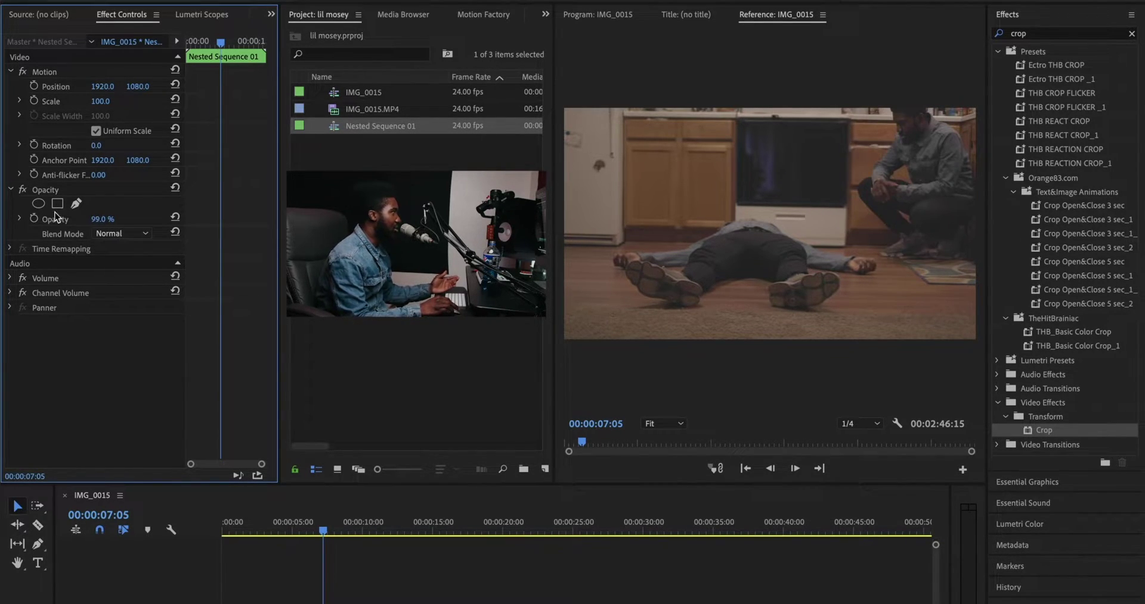
Keyframe the nested clip's opacity near its start, alternating between 0% and 100% and ending at 0%, and play it back
{"action": "left_click", "coordinate": [34, 220]}
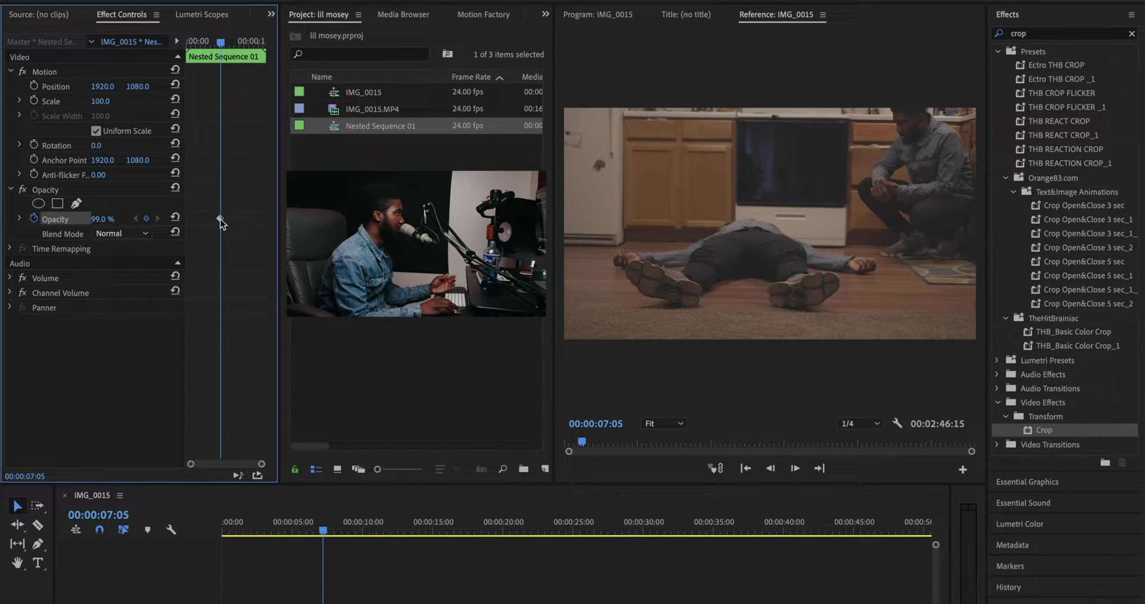
{"action": "left_click_drag", "start_coordinate": [221, 220], "coordinate": [140, 236]}
{"action": "left_click_drag", "start_coordinate": [212, 44], "coordinate": [193, 44]}
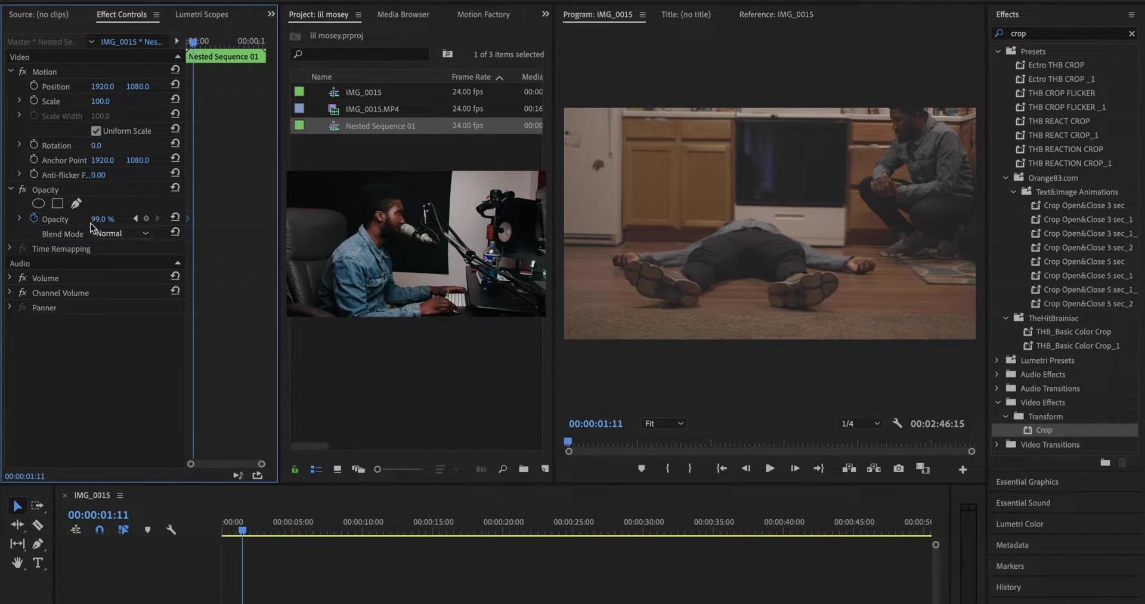
{"action": "left_click_drag", "start_coordinate": [99, 219], "coordinate": [59, 219]}
{"action": "left_click_drag", "start_coordinate": [197, 45], "coordinate": [202, 44]}
{"action": "left_click_drag", "start_coordinate": [100, 219], "coordinate": [144, 219]}
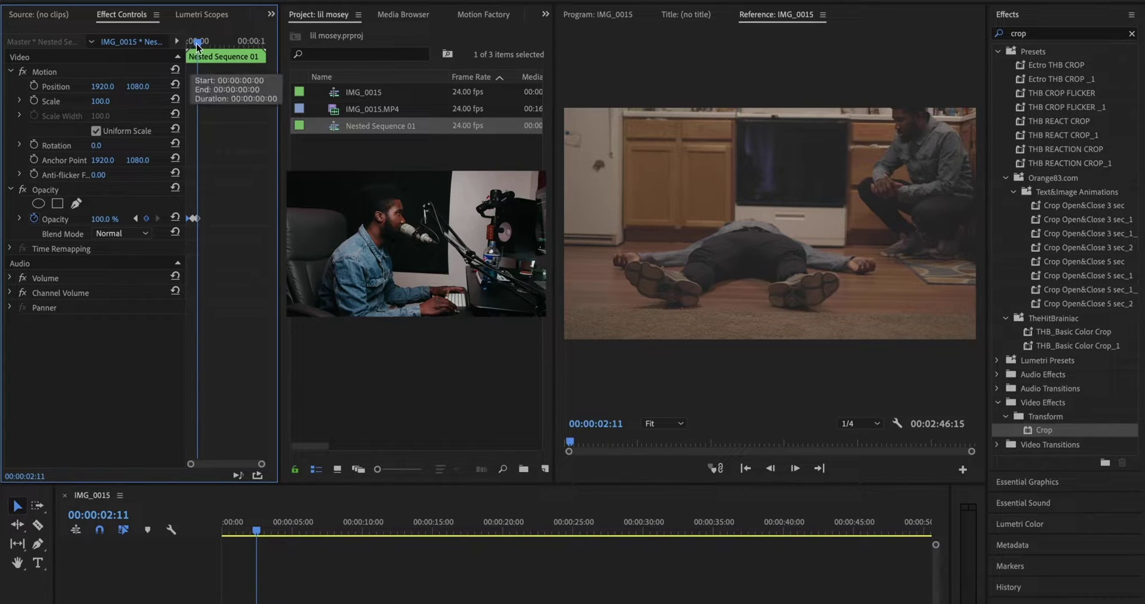
{"action": "left_click_drag", "start_coordinate": [198, 44], "coordinate": [202, 44]}
{"action": "left_click_drag", "start_coordinate": [101, 219], "coordinate": [59, 219]}
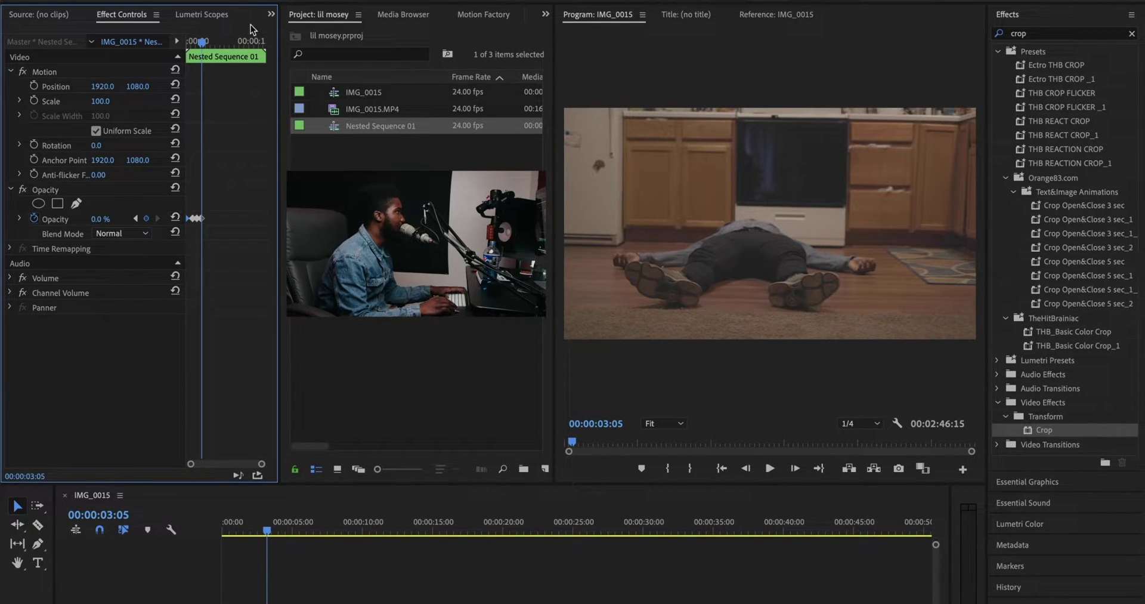
{"action": "left_click", "coordinate": [190, 43]}
{"action": "key", "text": "space"}
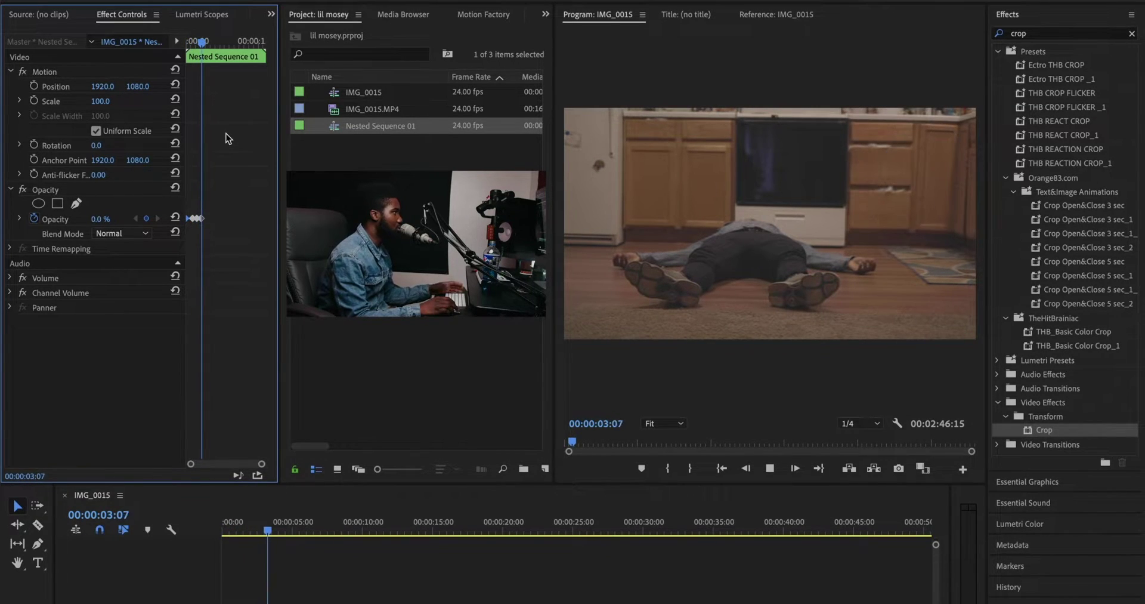
Delete all the opacity keyframes from the nested clip
{"action": "left_click_drag", "start_coordinate": [229, 229], "coordinate": [149, 200]}
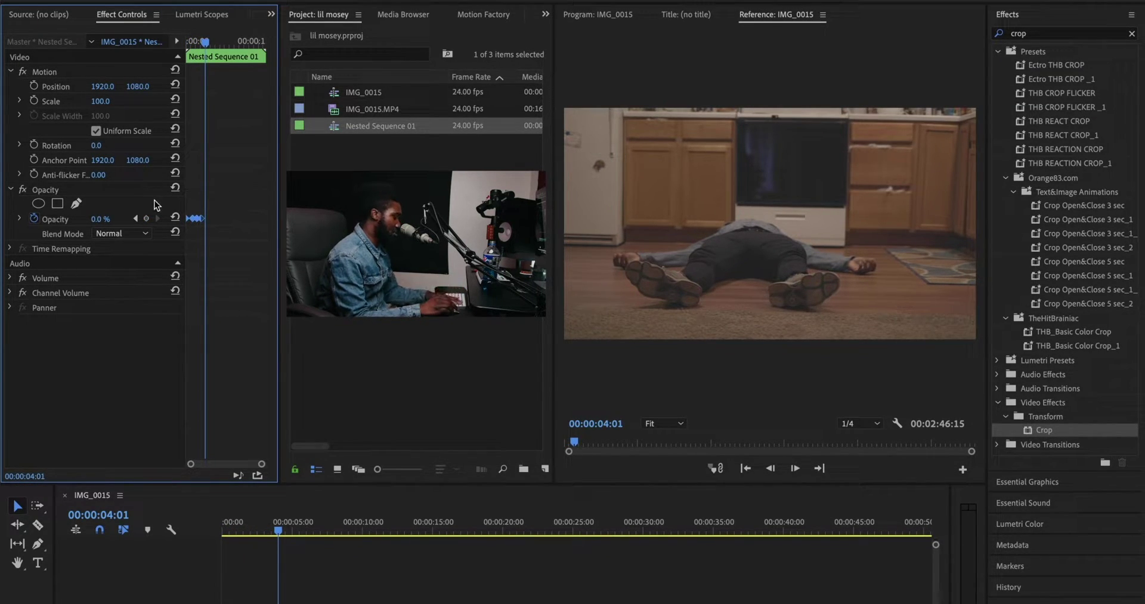
{"action": "key", "text": "Delete"}
{"action": "left_click", "coordinate": [48, 220]}
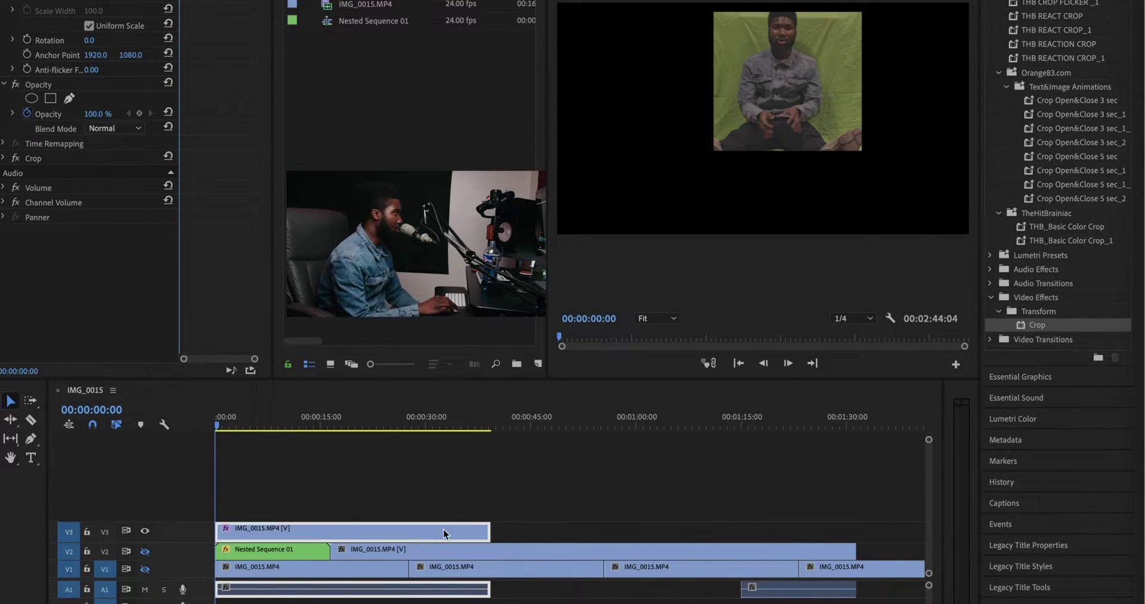
Duplicate the green-screen IMG_0015.MP4 clip so that copies are stacked on V3 and V4 at the sequence start
{"action": "left_click", "coordinate": [381, 484]}
{"action": "left_click", "coordinate": [375, 520]}
{"action": "left_click", "coordinate": [370, 528]}
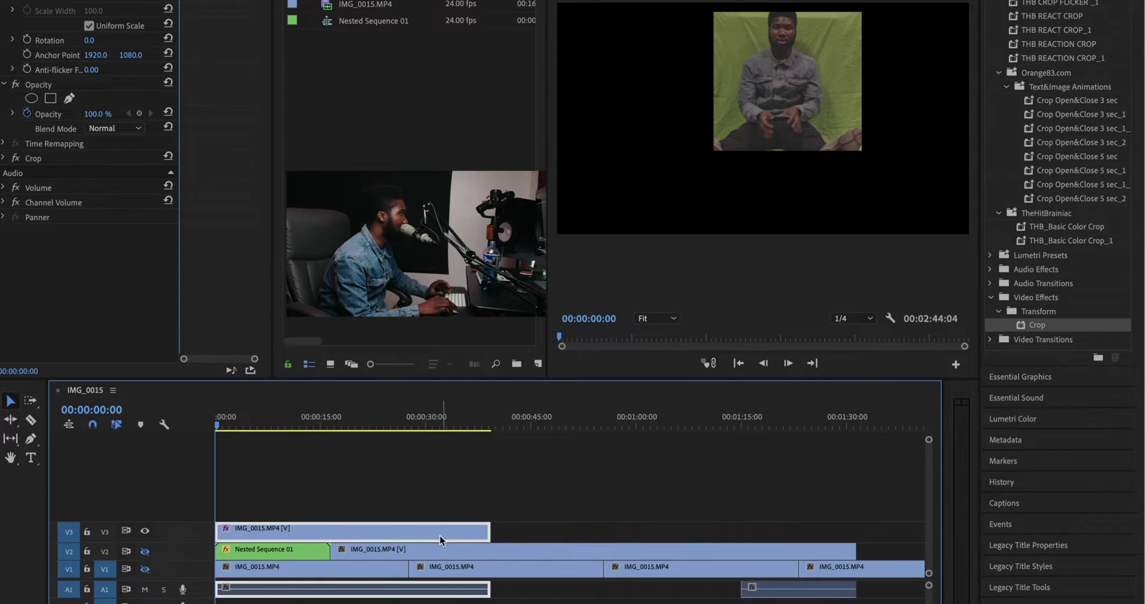
{"action": "left_click_drag", "start_coordinate": [385, 530], "coordinate": [358, 521]}
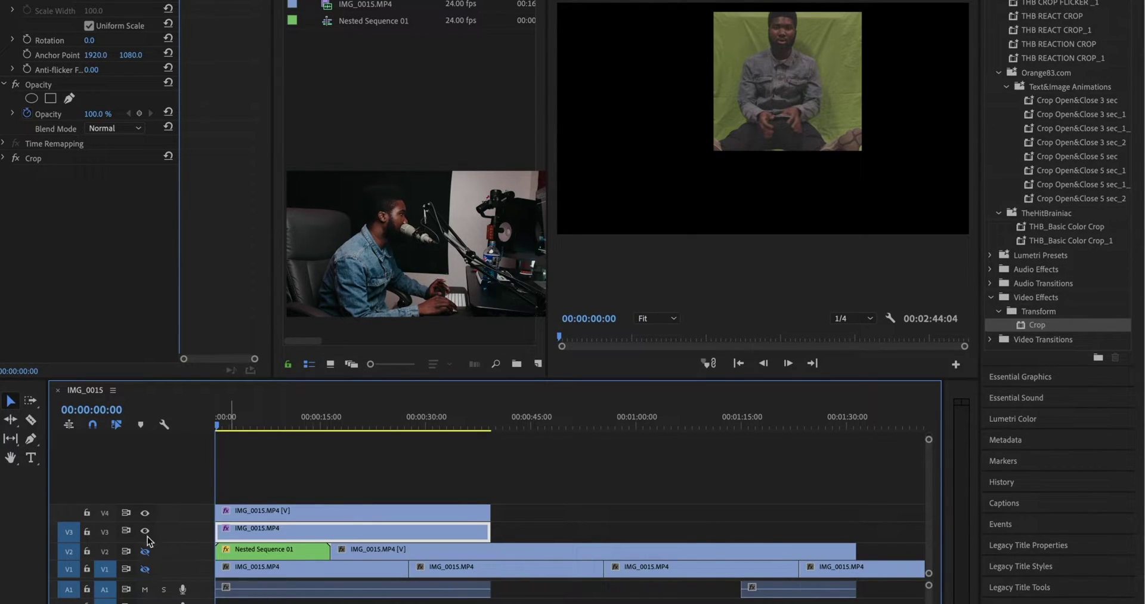
Hide track V3 and turn off the Crop effect on the V4 copy
{"action": "left_click", "coordinate": [285, 517]}
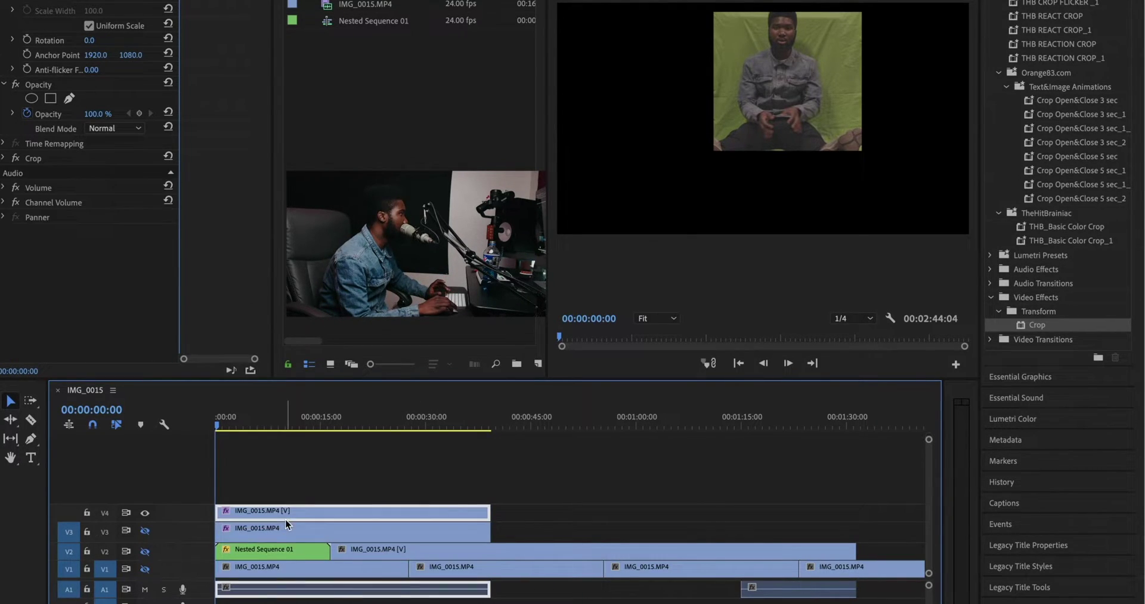
{"action": "left_click", "coordinate": [13, 158]}
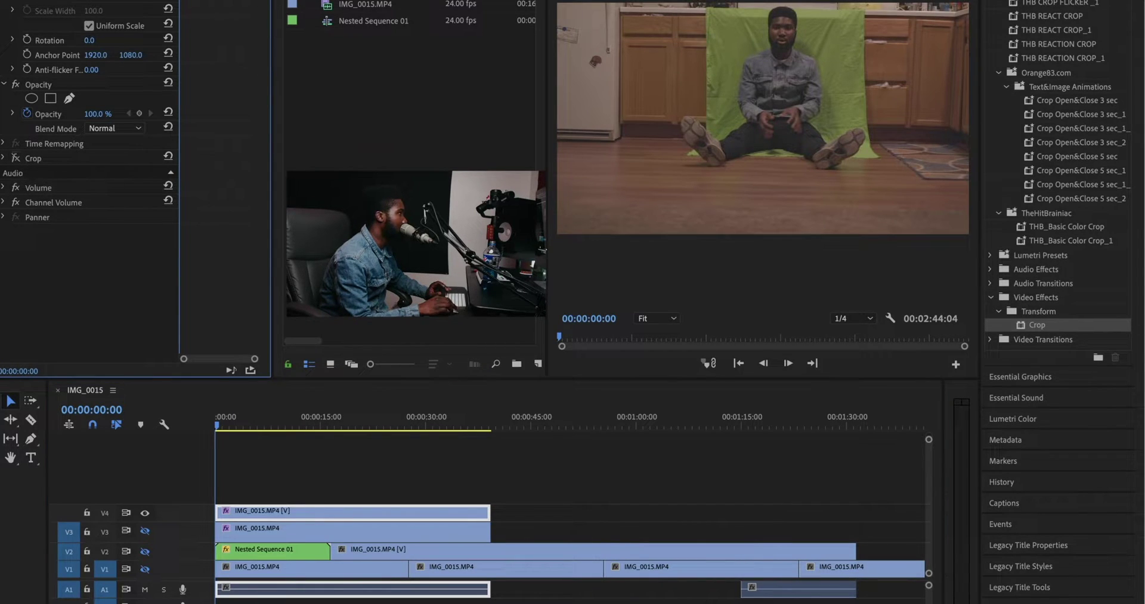
{"action": "left_click_drag", "start_coordinate": [358, 526], "coordinate": [551, 530]}
{"action": "key", "text": "super+z"}
{"action": "left_click_drag", "start_coordinate": [384, 514], "coordinate": [532, 513]}
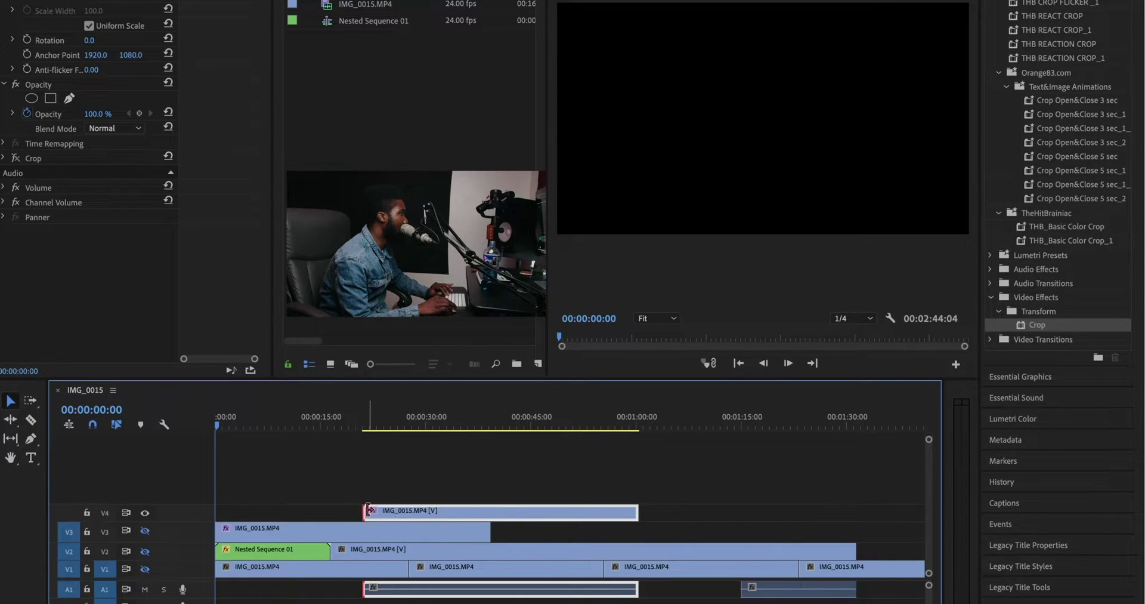
{"action": "left_click_drag", "start_coordinate": [365, 512], "coordinate": [217, 511]}
Scrub through the green-screen take to 00:00:27:00 and delete the IMG_0015.MP4 copy on V4 with its linked audio
{"action": "left_click_drag", "start_coordinate": [258, 432], "coordinate": [304, 433]}
{"action": "left_click_drag", "start_coordinate": [257, 428], "coordinate": [404, 434]}
{"action": "key", "text": "ctrl+z"}
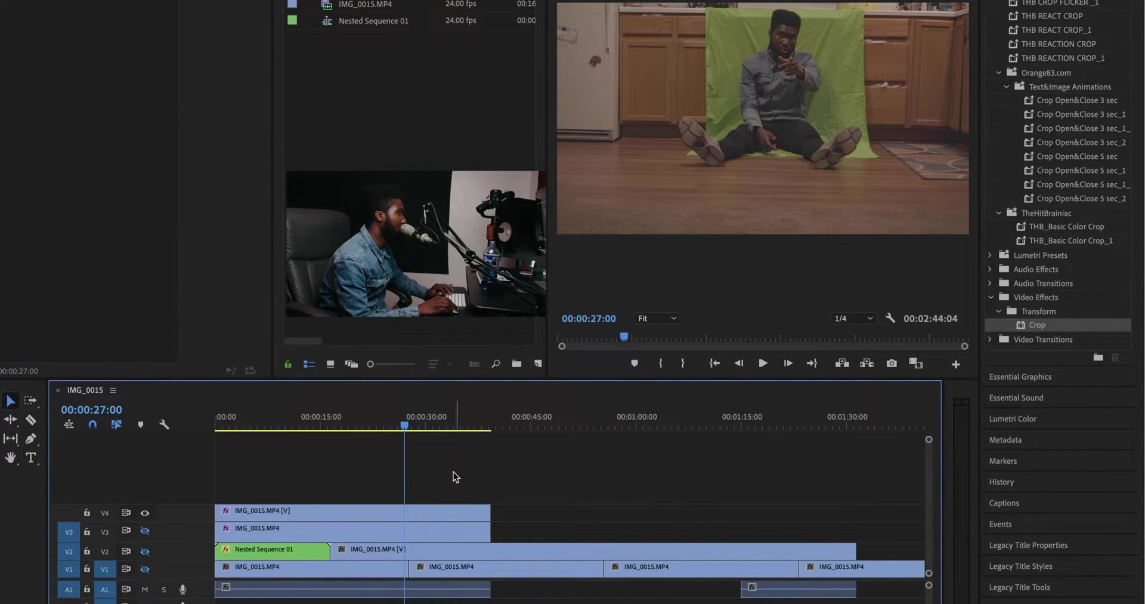
{"action": "left_click", "coordinate": [411, 510]}
{"action": "key", "text": "Delete"}
Select the cropped IMG_0015.MP4 clip on V3 and make track V3 visible
{"action": "left_click", "coordinate": [385, 528]}
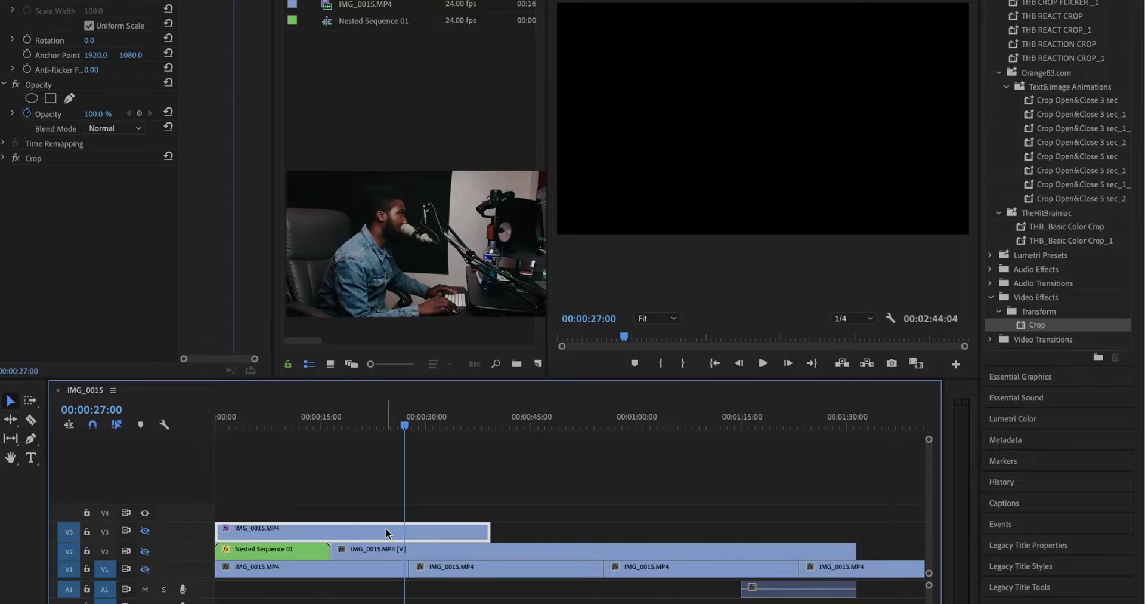
{"action": "left_click", "coordinate": [15, 166]}
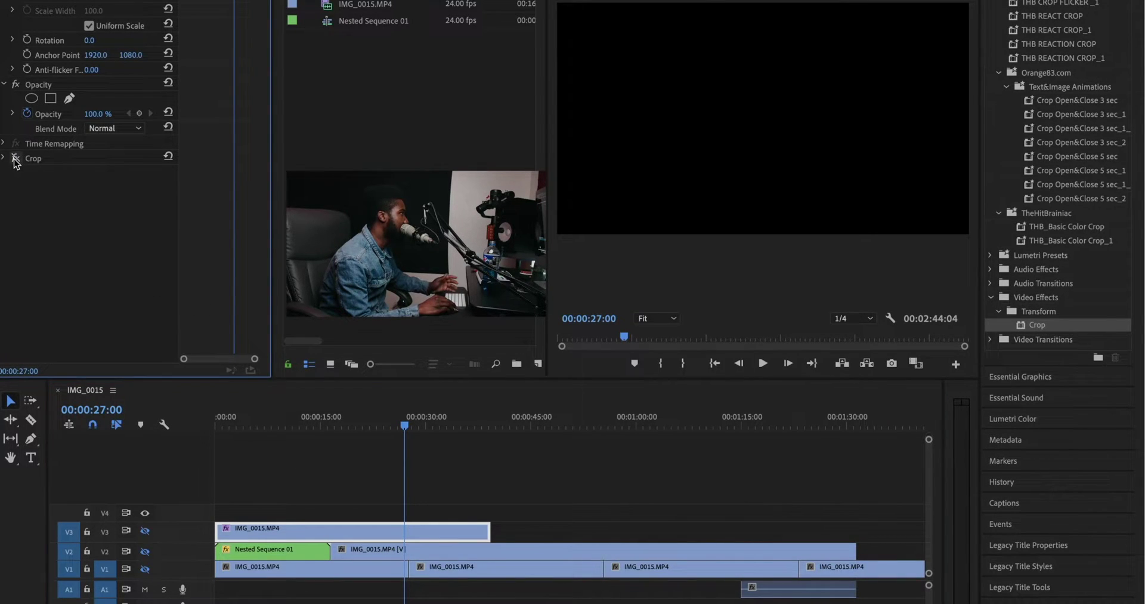
{"action": "left_click", "coordinate": [143, 531]}
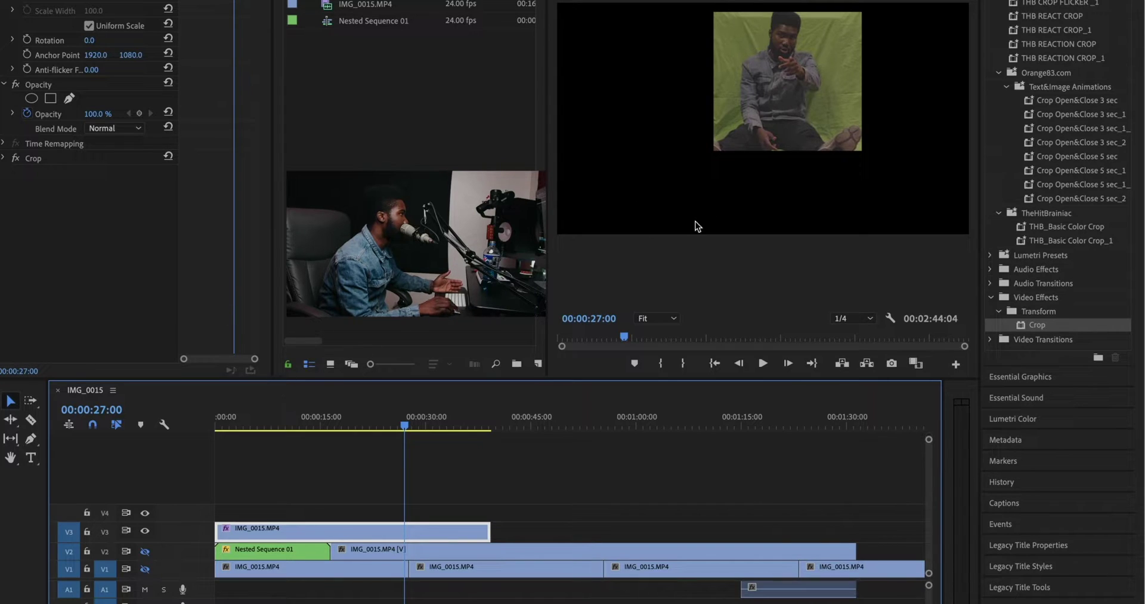
Nest the cropped green-screen clip on V3 as Nested Sequence 03
{"action": "right_click", "coordinate": [450, 546]}
{"action": "left_click", "coordinate": [500, 467]}
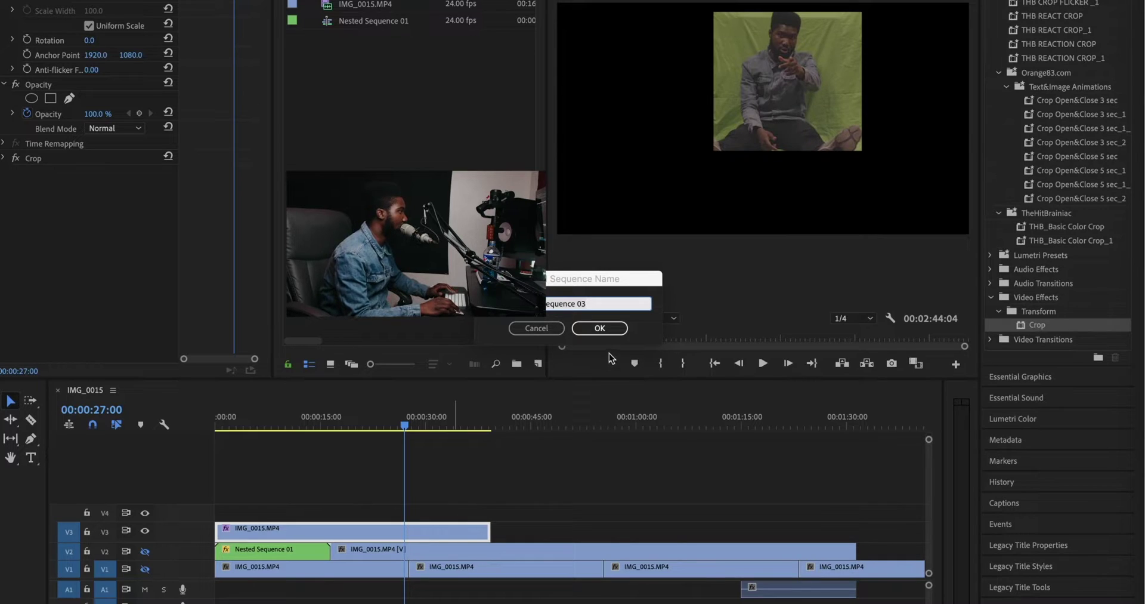
{"action": "left_click", "coordinate": [601, 329]}
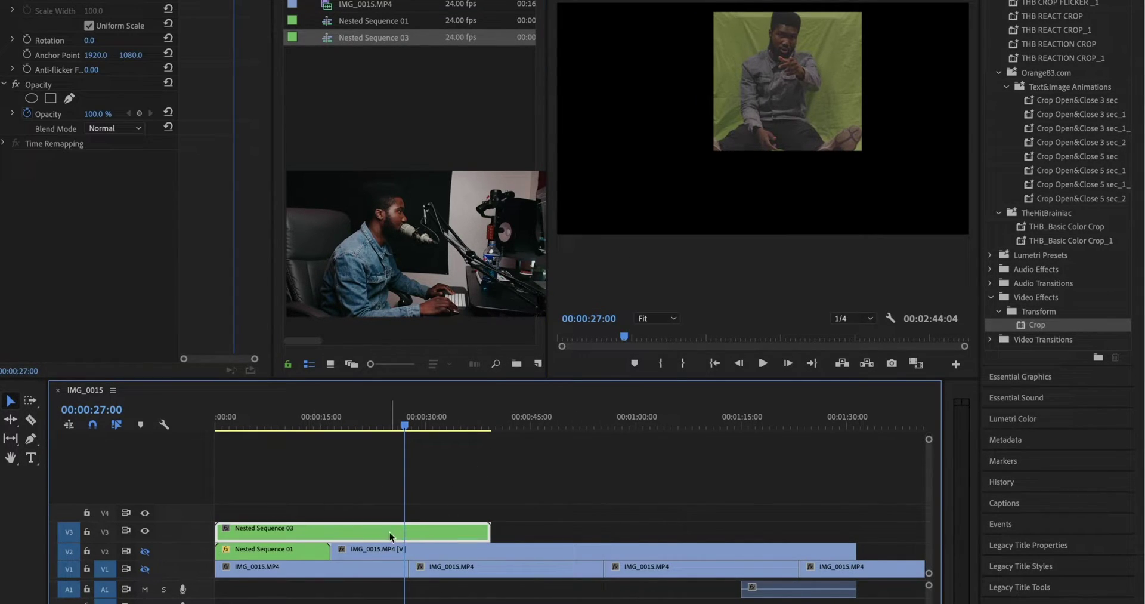
Try keying out the green backdrop of Nested Sequence 03 with Ultra Key, changing its Setting and sampling the key color
{"action": "key", "text": "shift+7"}
{"action": "type", "text": "ultra"}
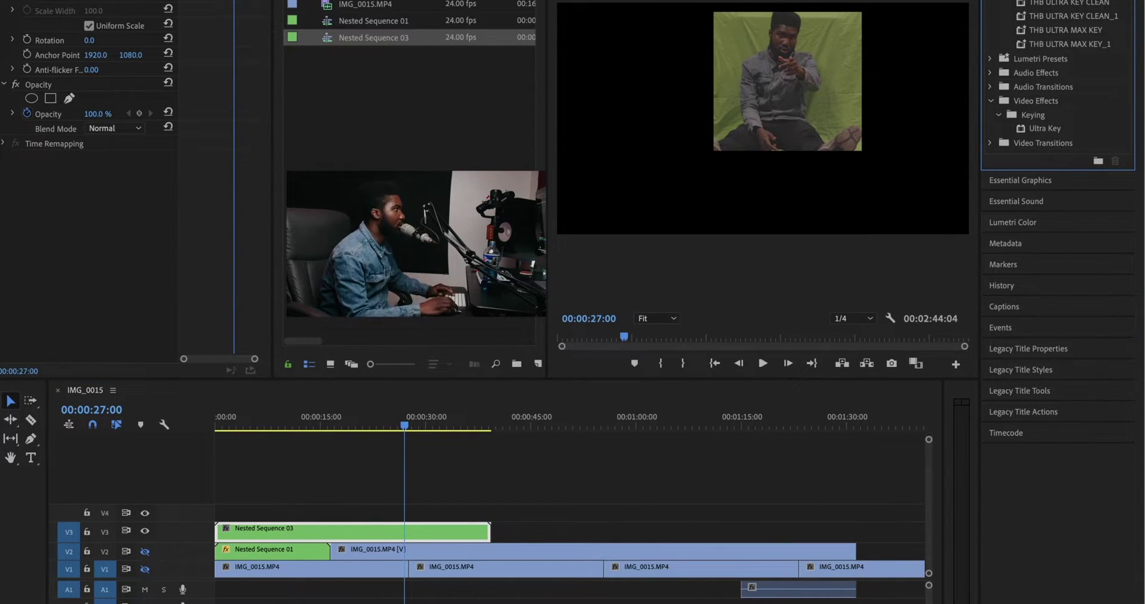
{"action": "left_click", "coordinate": [1014, 130]}
{"action": "left_click_drag", "start_coordinate": [1014, 130], "coordinate": [417, 529]}
{"action": "left_click", "coordinate": [107, 216]}
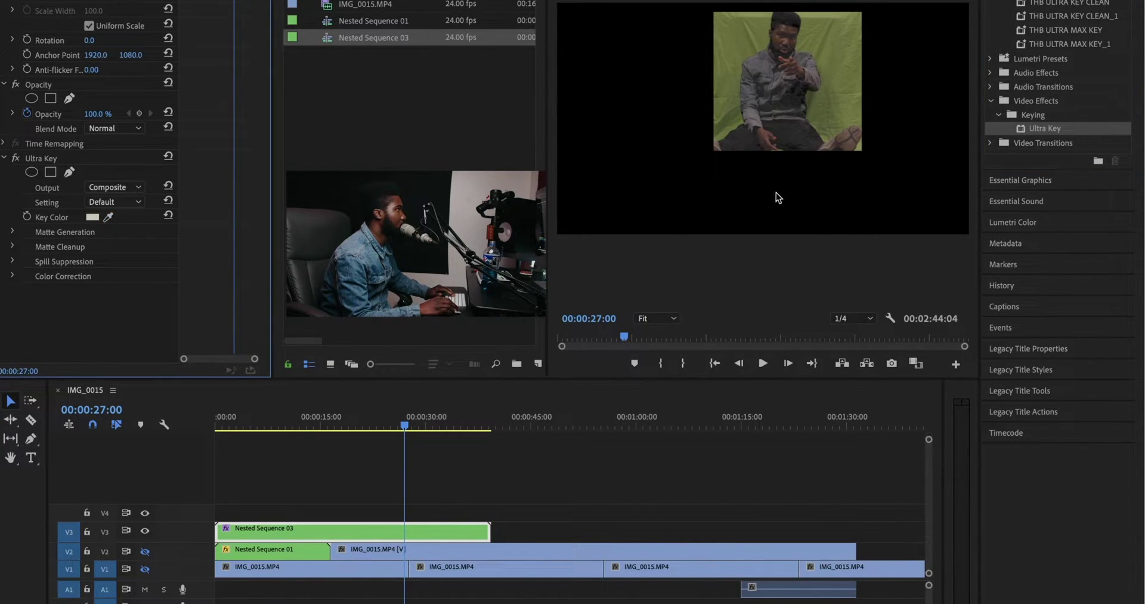
{"action": "left_click", "coordinate": [127, 202]}
{"action": "left_click", "coordinate": [120, 242]}
{"action": "left_click", "coordinate": [108, 217]}
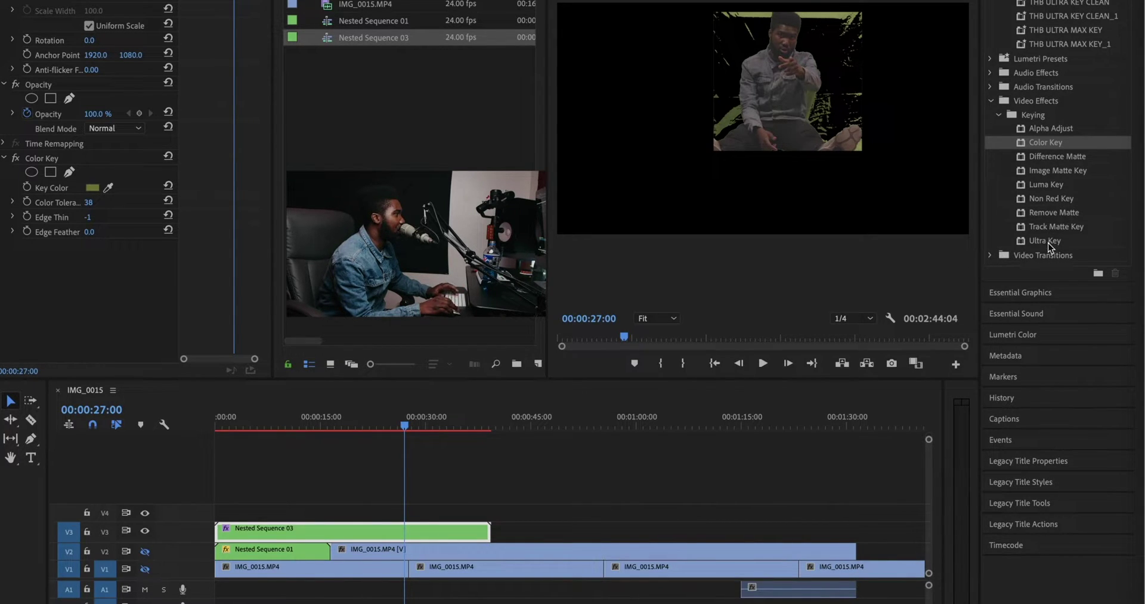
Try a different green as the Color Key's key color on Nested Sequence 03 and adjust the color tolerance
{"action": "left_click", "coordinate": [90, 236]}
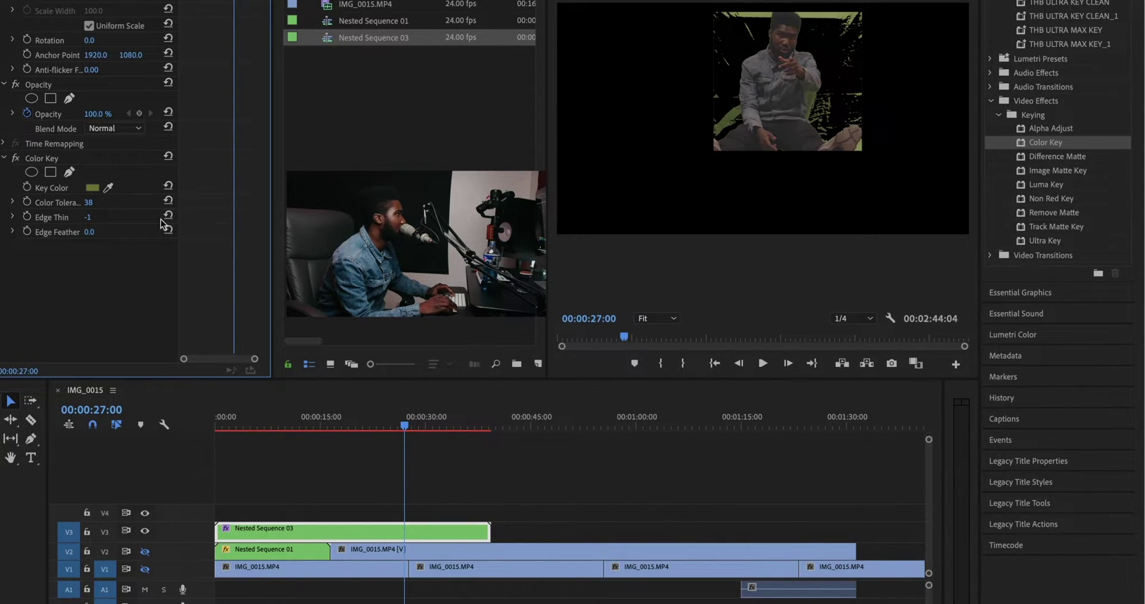
{"action": "left_click", "coordinate": [93, 187]}
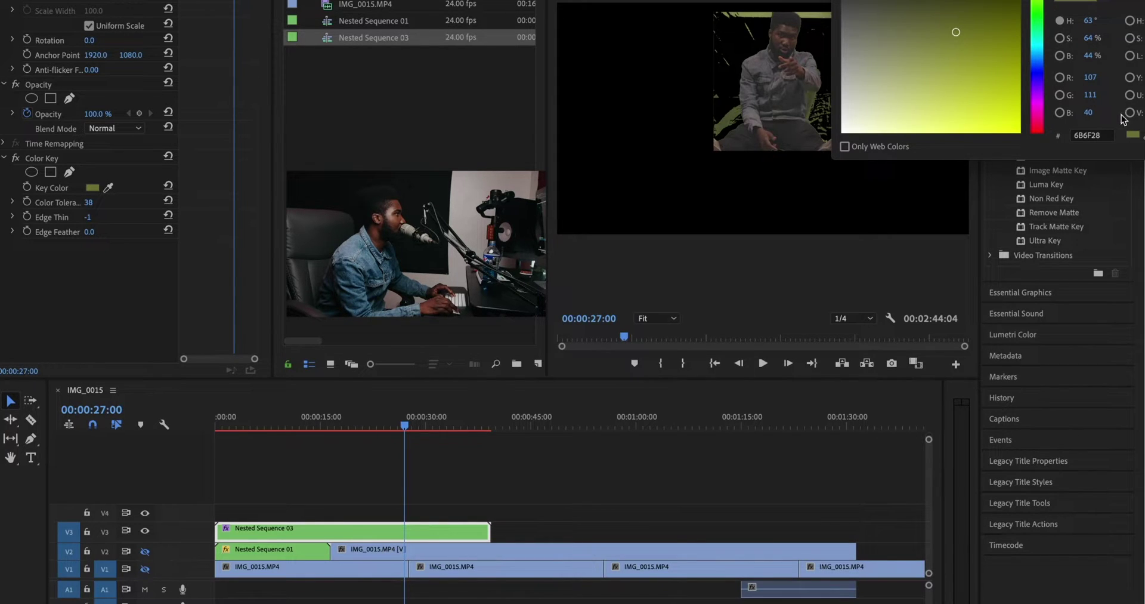
{"action": "left_click", "coordinate": [858, 104]}
{"action": "mouse_move", "coordinate": [943, 69]}
{"action": "left_mouse_down"}
{"action": "mouse_move", "coordinate": [962, 21]}
{"action": "mouse_move", "coordinate": [943, 15]}
{"action": "mouse_move", "coordinate": [981, 4]}
{"action": "mouse_move", "coordinate": [979, 39]}
{"action": "mouse_move", "coordinate": [997, 8]}
{"action": "mouse_move", "coordinate": [1013, 24]}
{"action": "left_mouse_up"}
{"action": "left_click", "coordinate": [1038, 2]}
{"action": "mouse_move", "coordinate": [1013, 24]}
{"action": "left_mouse_down"}
{"action": "mouse_move", "coordinate": [998, 24]}
{"action": "mouse_move", "coordinate": [1008, 14]}
{"action": "left_mouse_up"}
{"action": "key", "text": "Return"}
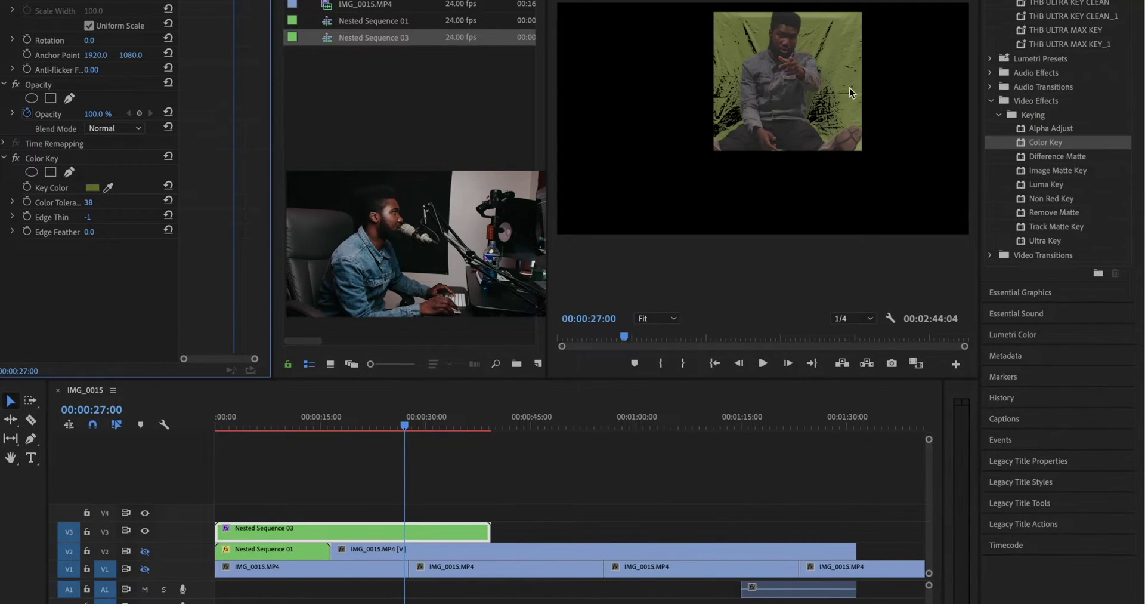
{"action": "left_click_drag", "start_coordinate": [88, 202], "coordinate": [98, 202]}
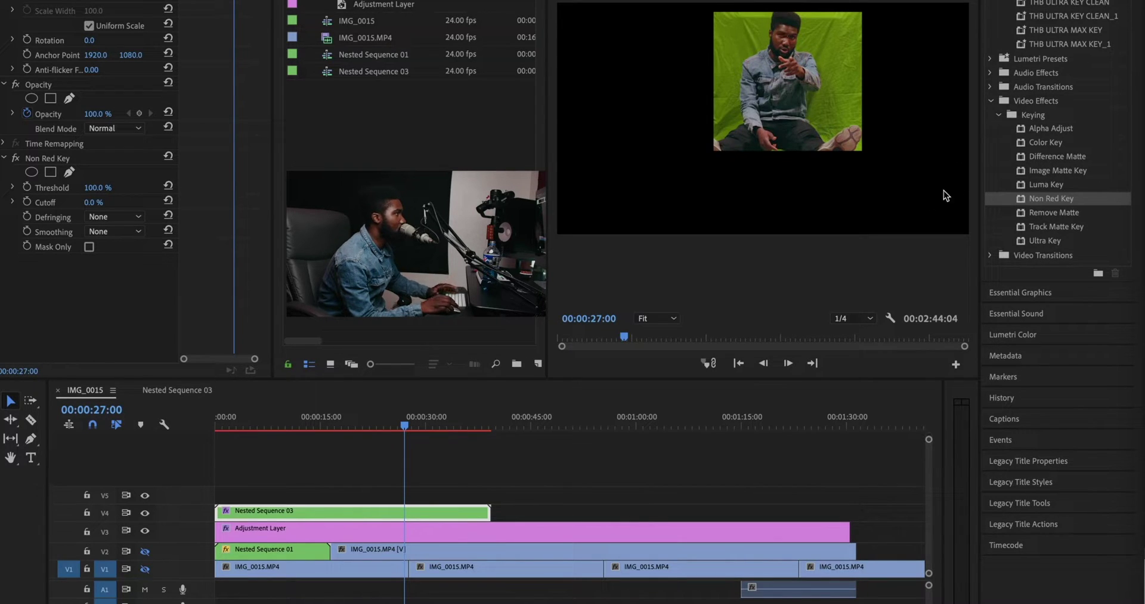
Set the Non Red Key on Nested Sequence 03 to 17% threshold, 8% cutoff and High smoothing
{"action": "left_click", "coordinate": [95, 188]}
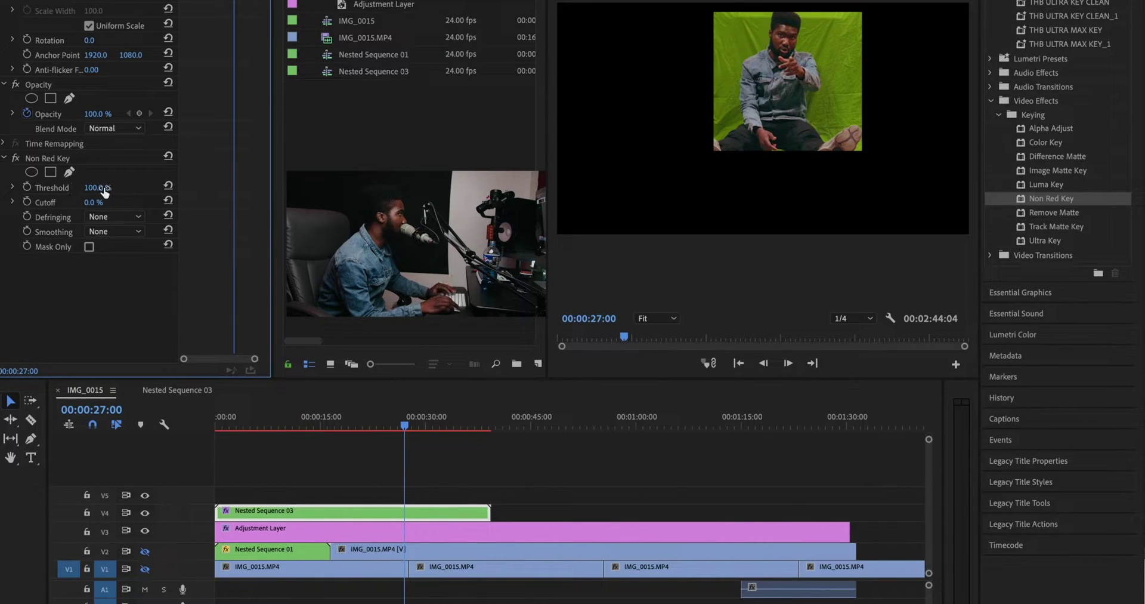
{"action": "mouse_move", "coordinate": [95, 188]}
{"action": "left_mouse_down"}
{"action": "mouse_move", "coordinate": [46, 188]}
{"action": "mouse_move", "coordinate": [149, 202]}
{"action": "mouse_move", "coordinate": [88, 202]}
{"action": "left_mouse_up"}
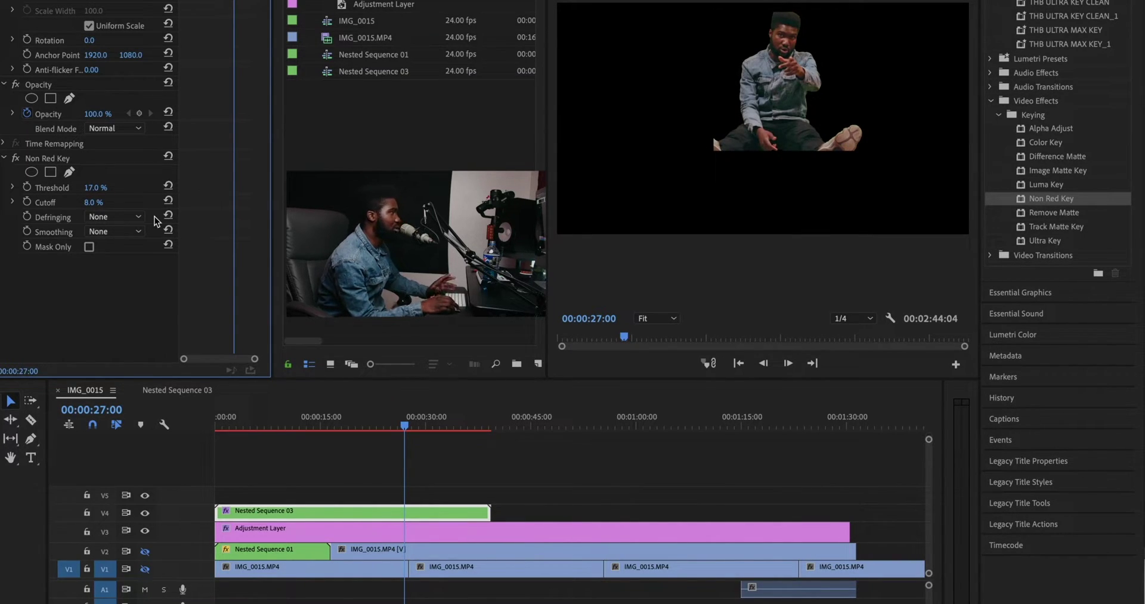
{"action": "left_click", "coordinate": [122, 232]}
{"action": "left_click", "coordinate": [119, 260]}
{"action": "left_click", "coordinate": [124, 232]}
{"action": "left_click", "coordinate": [119, 276]}
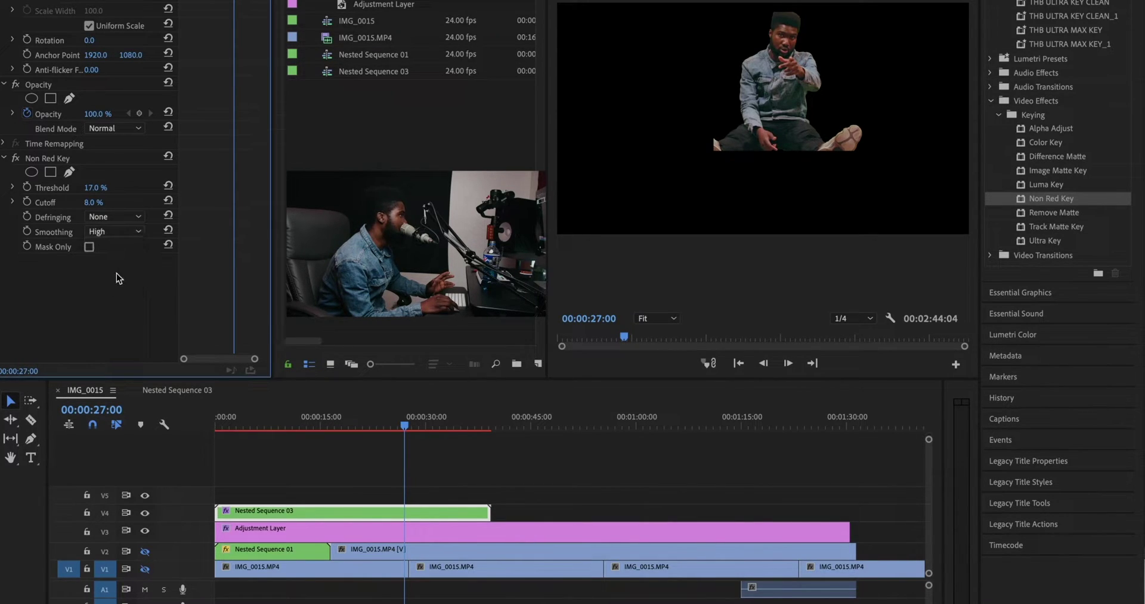
Toggle Mask Only on the Non Red Key to check the matte at the current frame and at the sequence start
{"action": "left_click", "coordinate": [88, 247]}
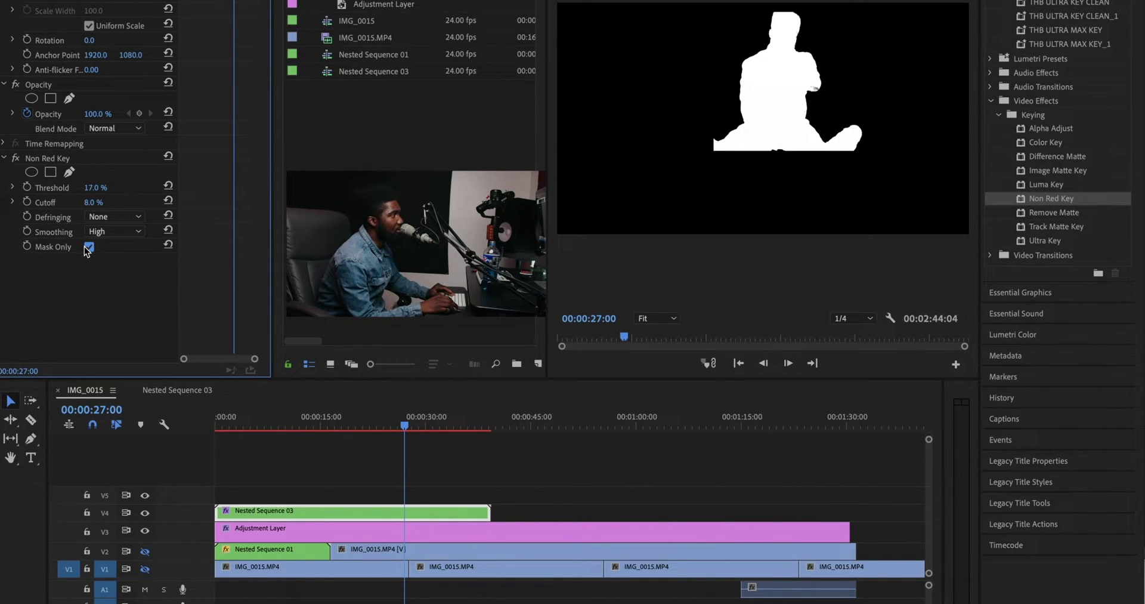
{"action": "left_click", "coordinate": [89, 248]}
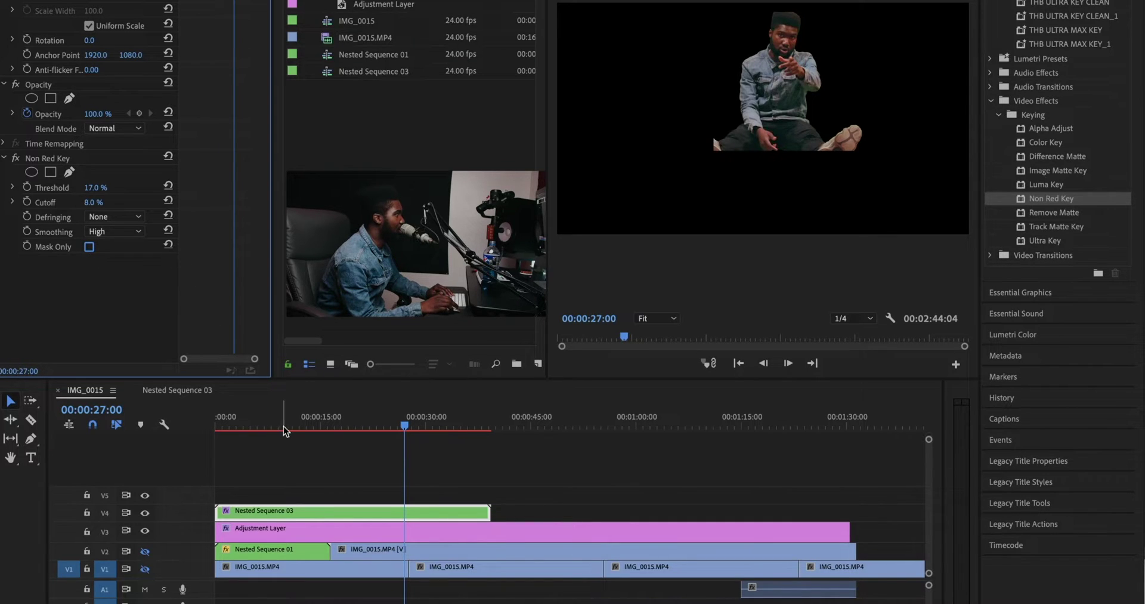
{"action": "left_click", "coordinate": [319, 486]}
{"action": "key", "text": "Home"}
{"action": "left_click", "coordinate": [265, 510]}
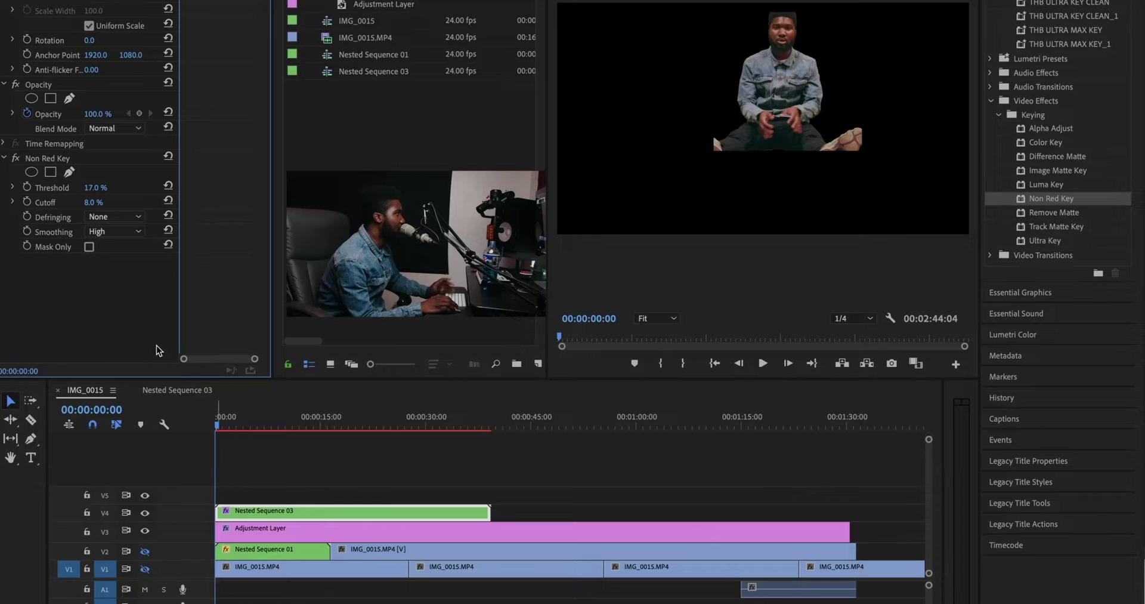
{"action": "left_click", "coordinate": [90, 247]}
Scrub Nested Sequence 05 to 00:00:11:05 and open its Nested Sequence 04 clip to inspect the keyed clip inside
{"action": "left_click", "coordinate": [324, 466]}
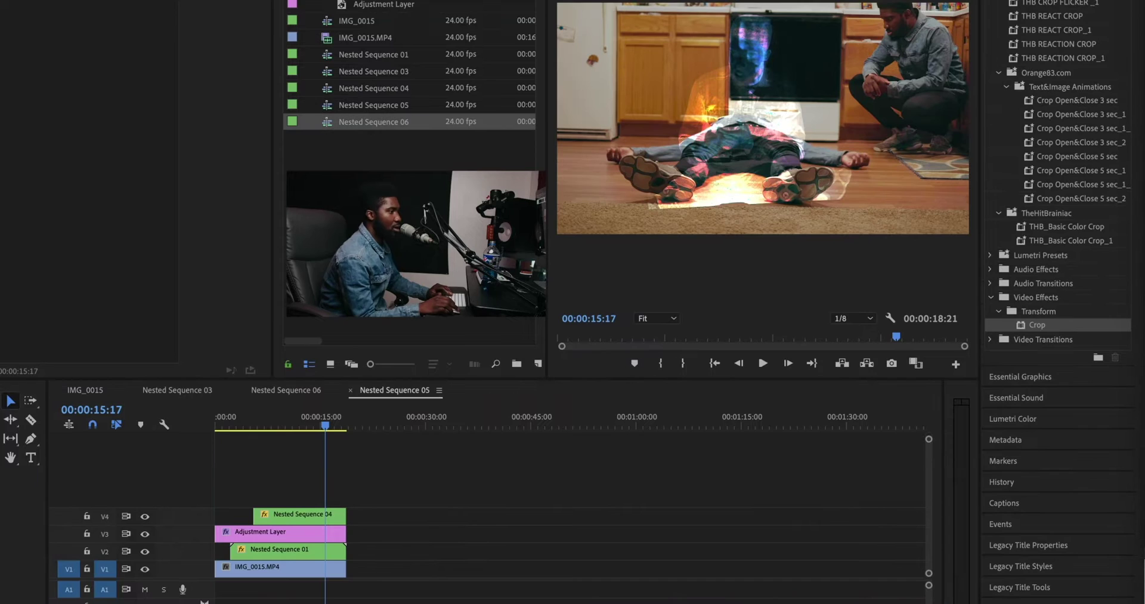
{"action": "left_click", "coordinate": [338, 463]}
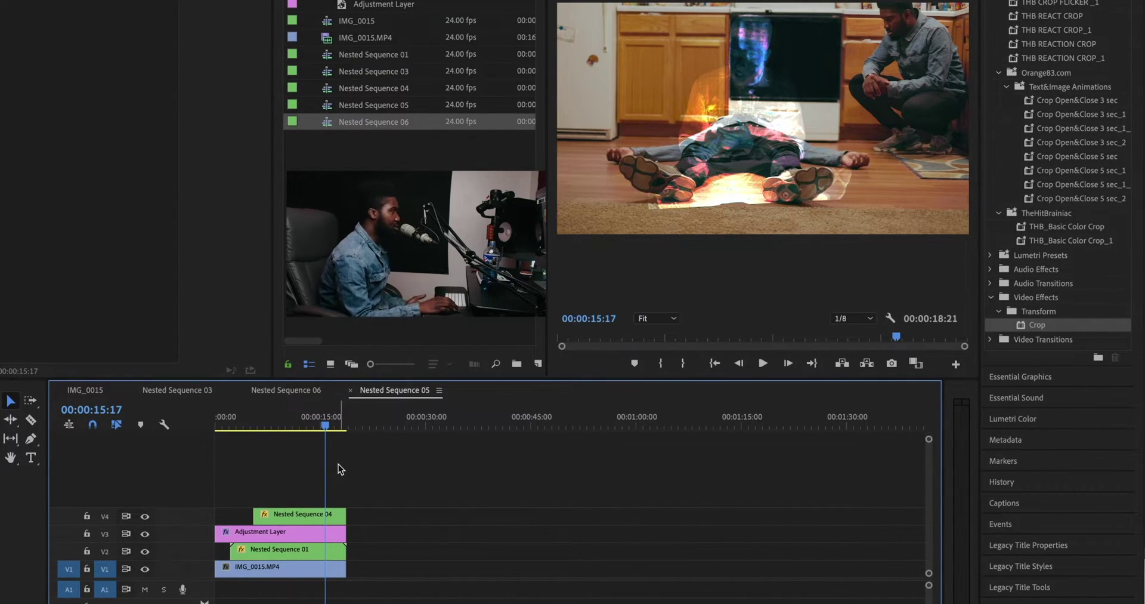
{"action": "left_click_drag", "start_coordinate": [327, 414], "coordinate": [295, 433]}
{"action": "left_click", "coordinate": [317, 515]}
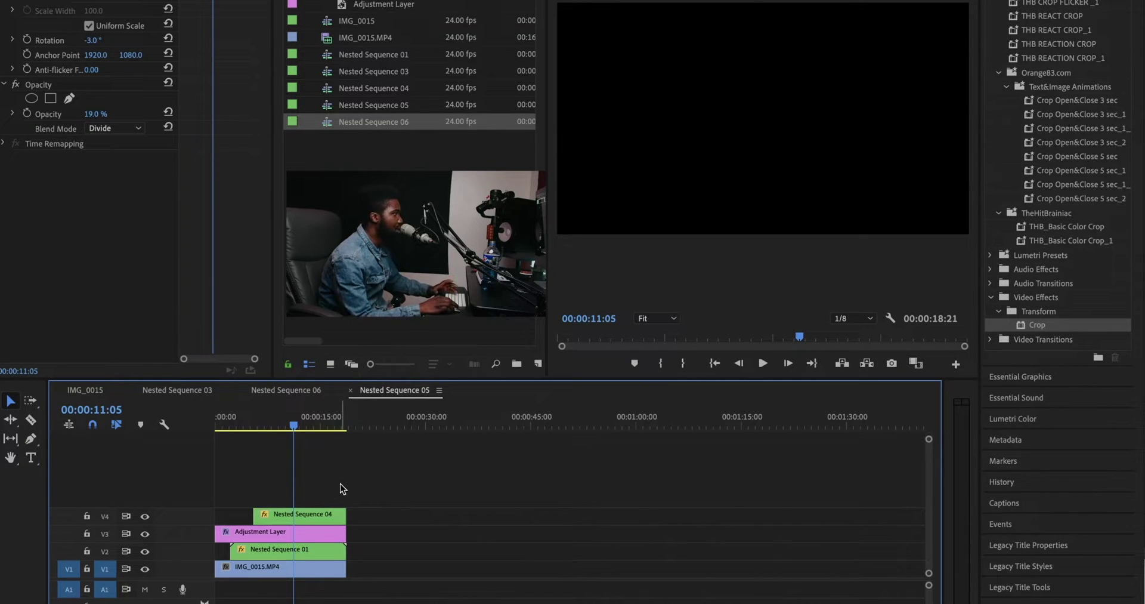
{"action": "double_click", "coordinate": [312, 515]}
{"action": "left_click", "coordinate": [350, 513]}
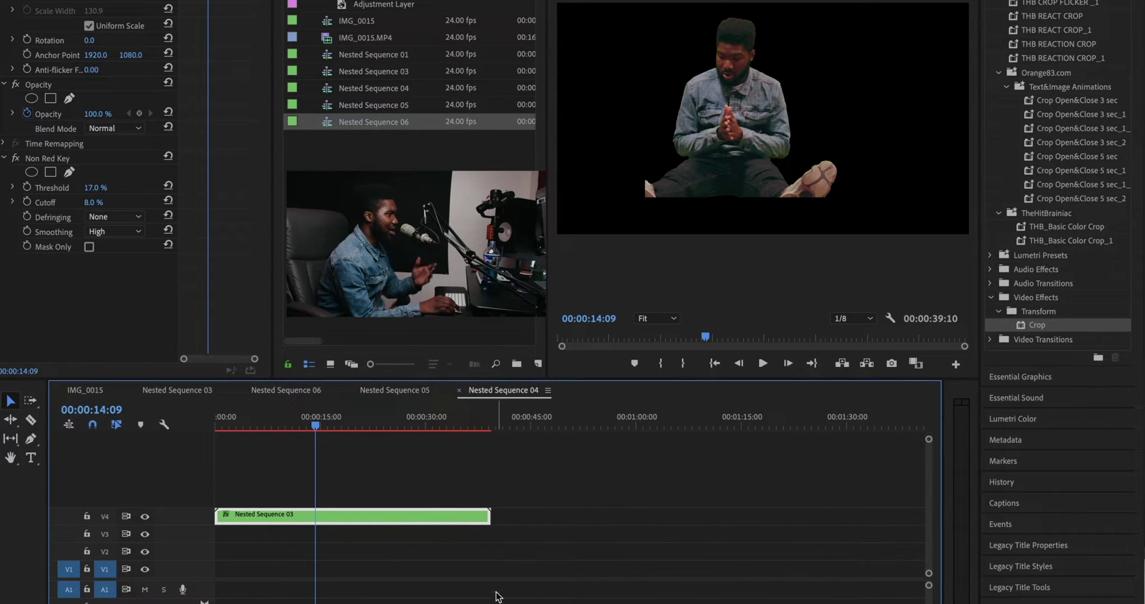
{"action": "left_click", "coordinate": [368, 325]}
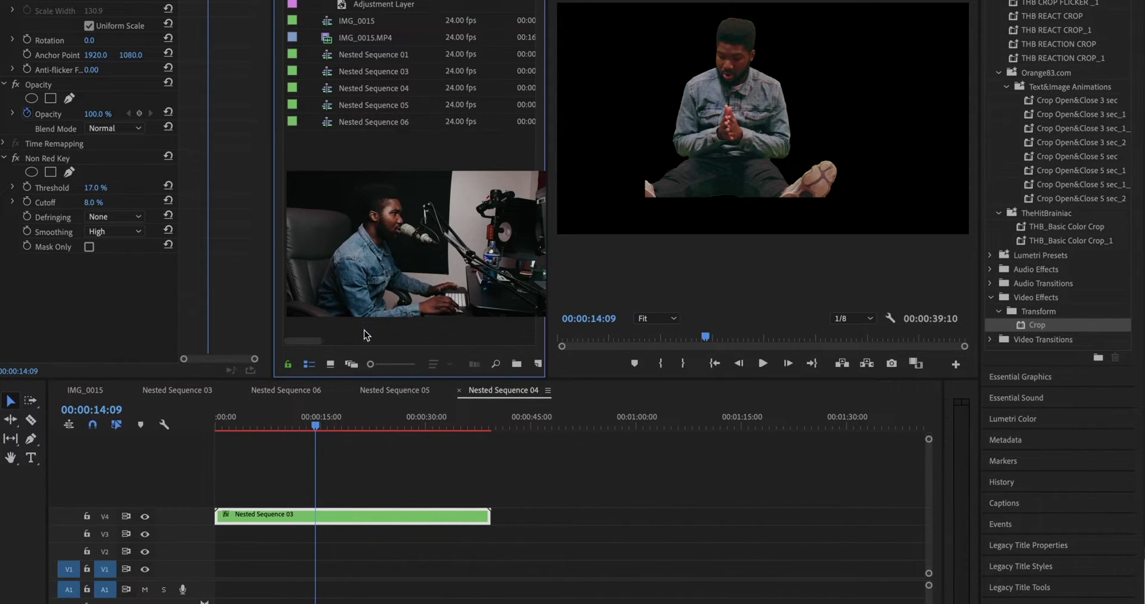
{"action": "left_click", "coordinate": [380, 477]}
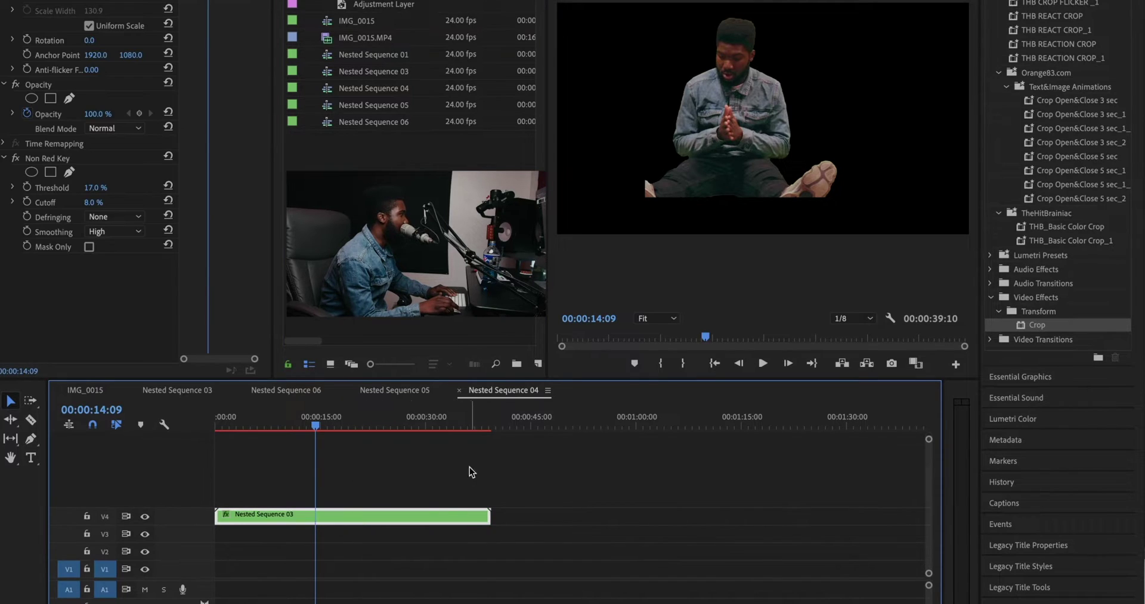
Toggle the Non Red Key effect off and on repeatedly to compare the take with and without its green backdrop
{"action": "left_click", "coordinate": [16, 158]}
{"action": "left_click", "coordinate": [15, 158]}
{"action": "left_click", "coordinate": [16, 158]}
{"action": "left_click", "coordinate": [16, 158]}
{"action": "left_click", "coordinate": [15, 158]}
{"action": "left_click", "coordinate": [16, 158]}
Return to Nested Sequence 05 and turn off the Opacity effect on the Nested Sequence 04 clip
{"action": "left_click", "coordinate": [371, 512]}
{"action": "left_click", "coordinate": [397, 389]}
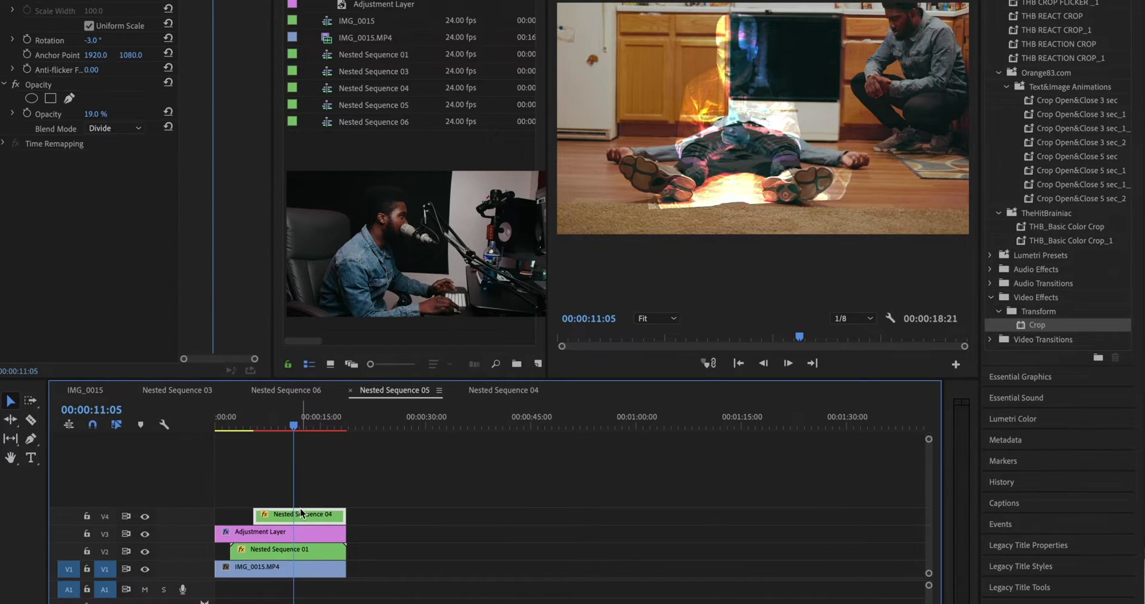
{"action": "left_click", "coordinate": [16, 86]}
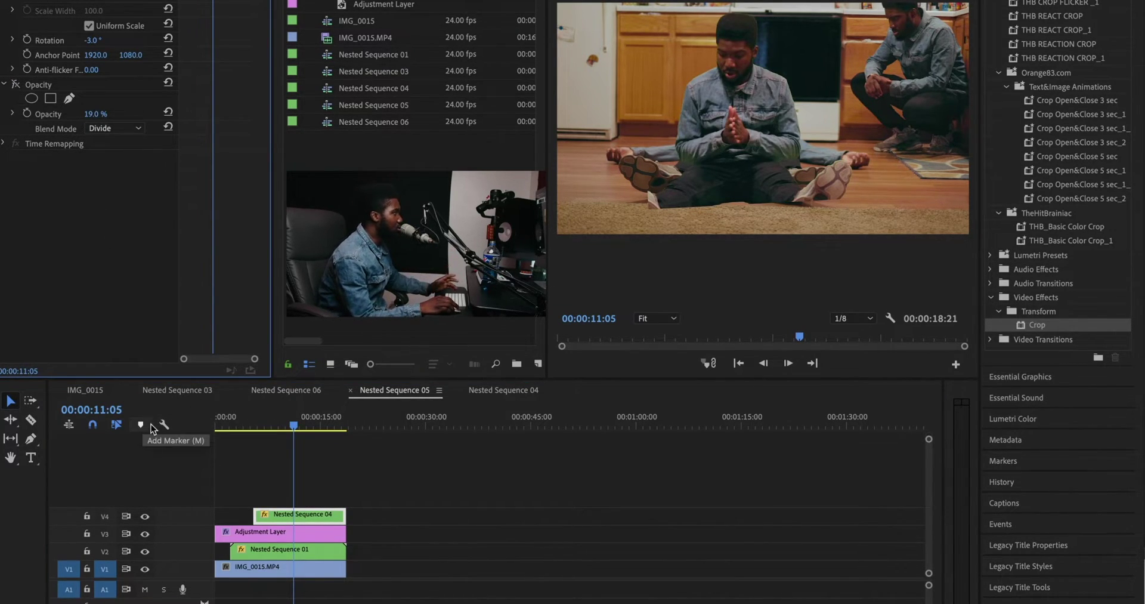
Toggle track V4's visibility repeatedly to compare the scene with and without the seated clone, ending with the track hidden
{"action": "left_click", "coordinate": [144, 517]}
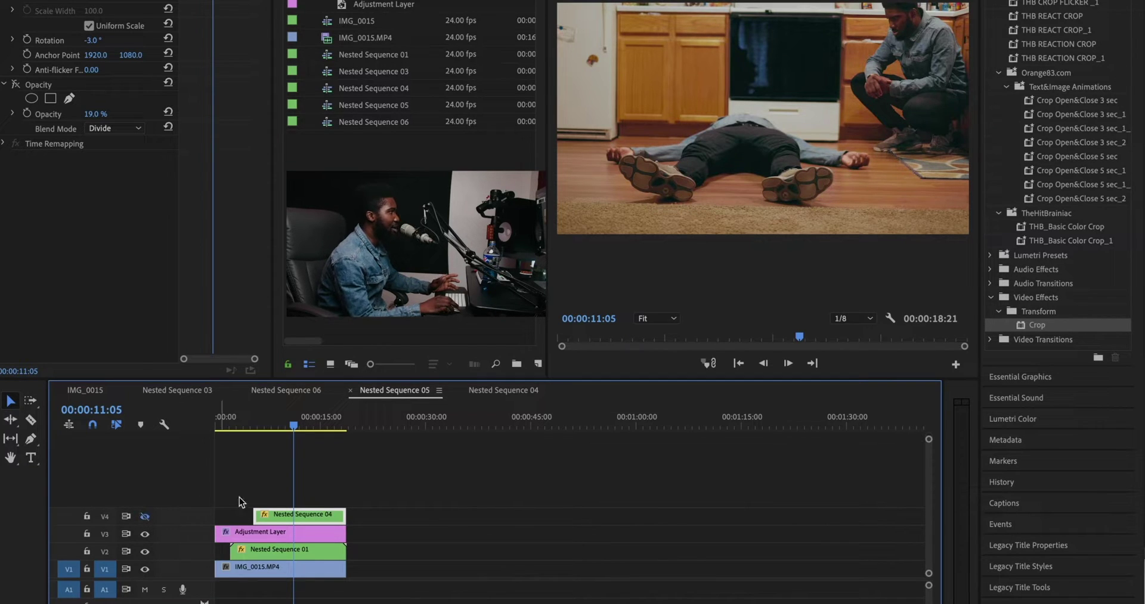
{"action": "left_click", "coordinate": [144, 516]}
{"action": "left_click", "coordinate": [144, 516]}
{"action": "left_click", "coordinate": [144, 517]}
{"action": "left_click", "coordinate": [144, 517]}
{"action": "left_click", "coordinate": [144, 517]}
{"action": "left_click", "coordinate": [145, 516]}
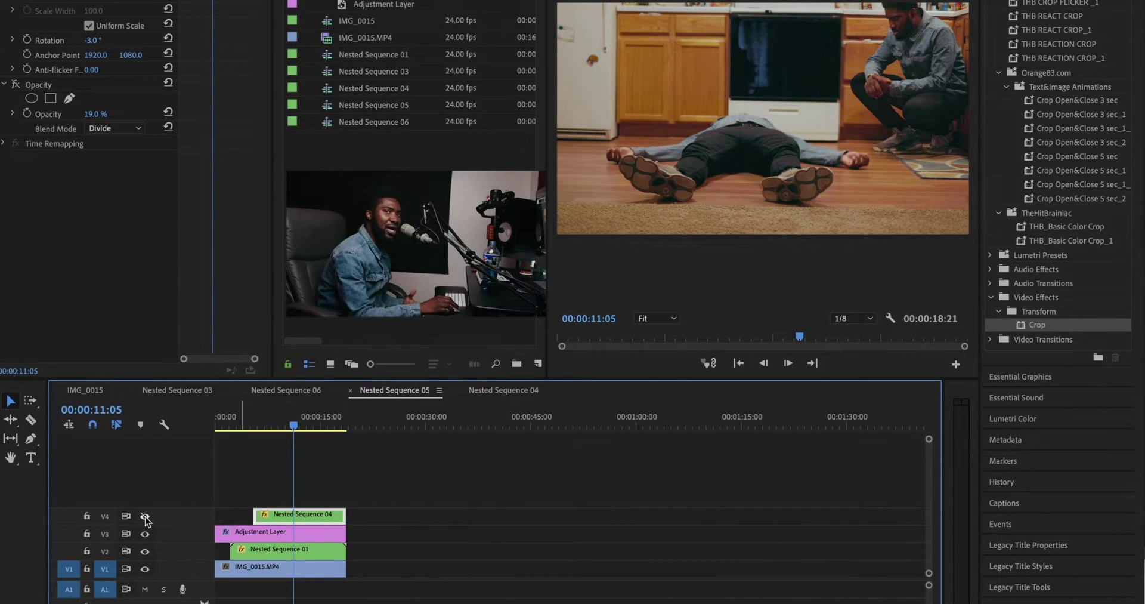
{"action": "left_click", "coordinate": [144, 516]}
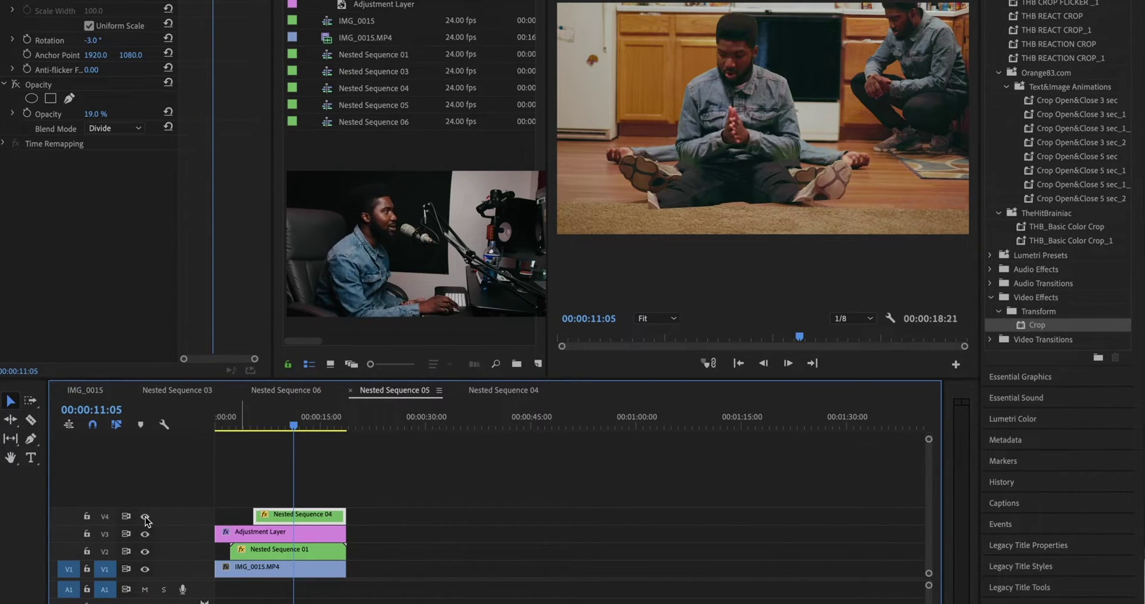
{"action": "left_click", "coordinate": [144, 517]}
{"action": "left_click", "coordinate": [145, 517]}
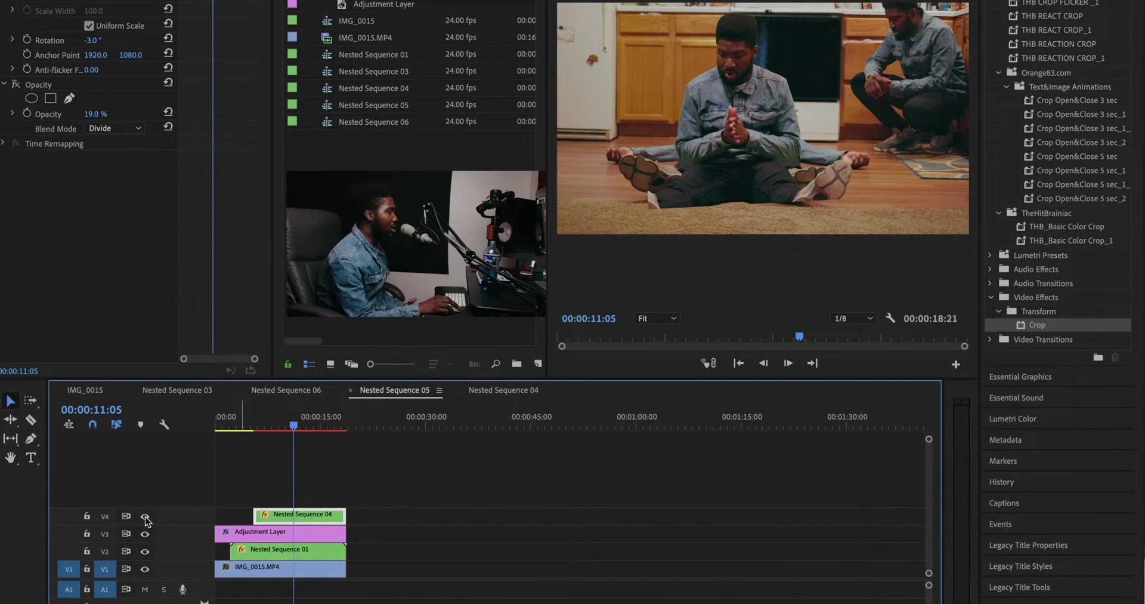
{"action": "left_click", "coordinate": [144, 517]}
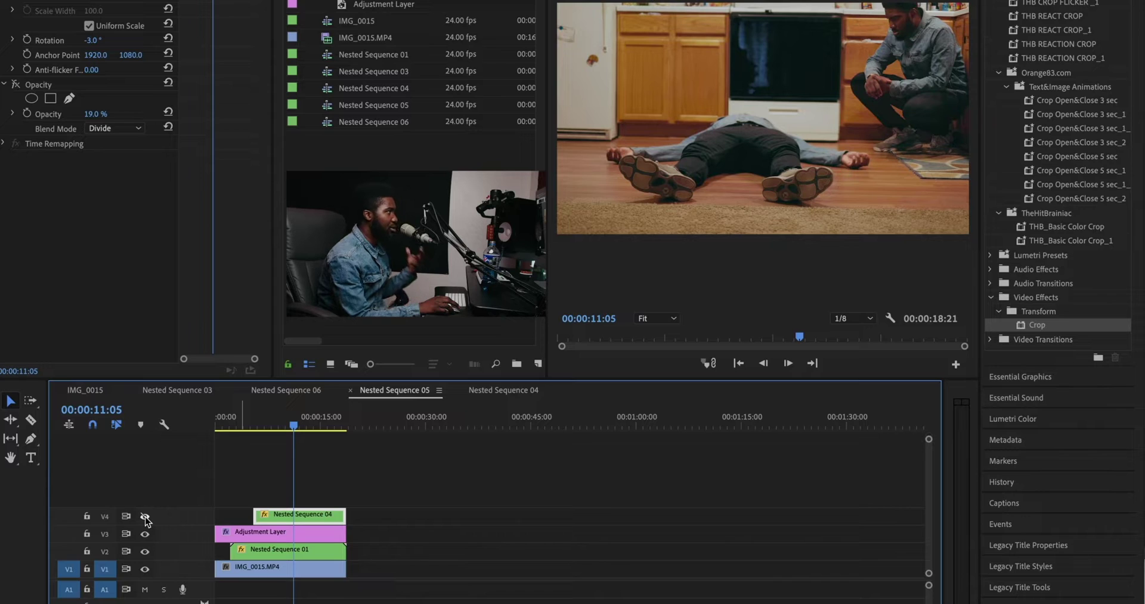
{"action": "left_click", "coordinate": [145, 517]}
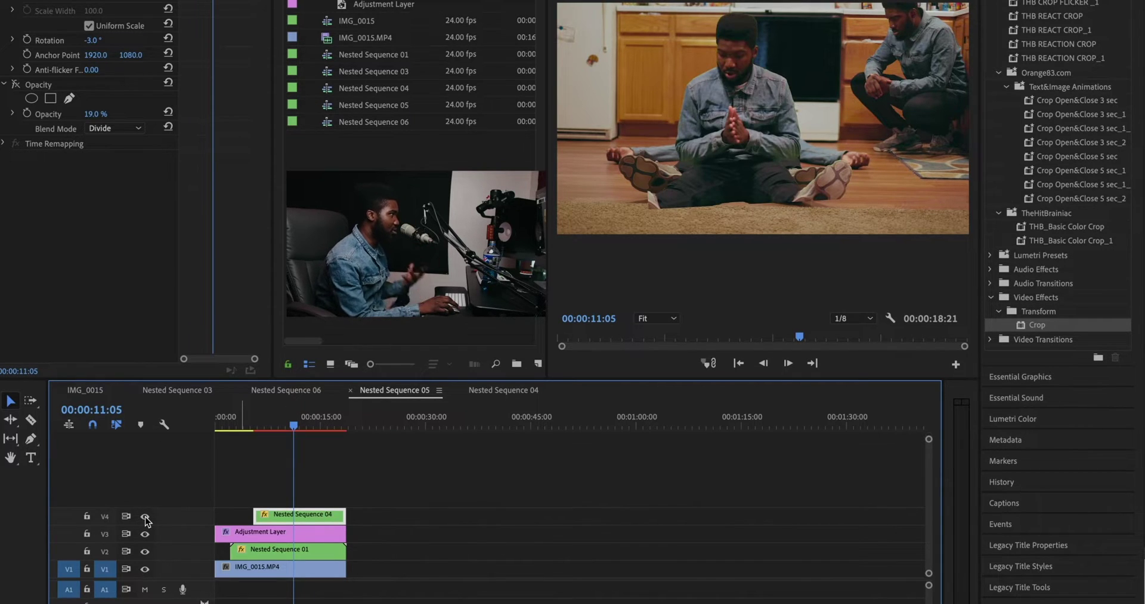
{"action": "left_click", "coordinate": [144, 516]}
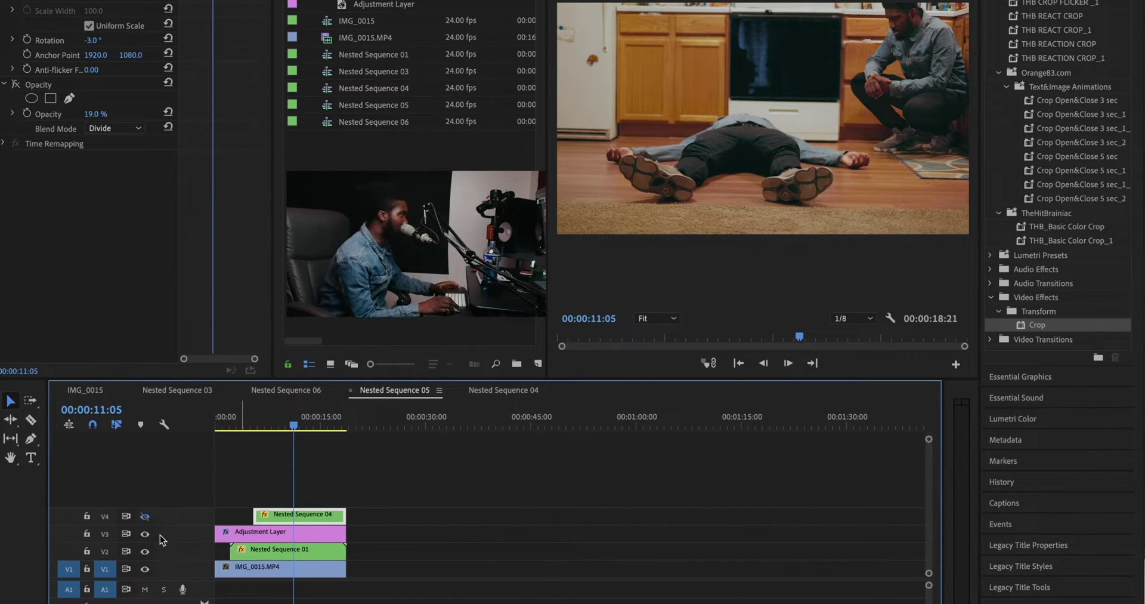
Copy the Nested Sequence 04 clip's Opacity effect, and move that clip and the adjustment layer up one track, with both tracks visible
{"action": "right_click", "coordinate": [41, 85]}
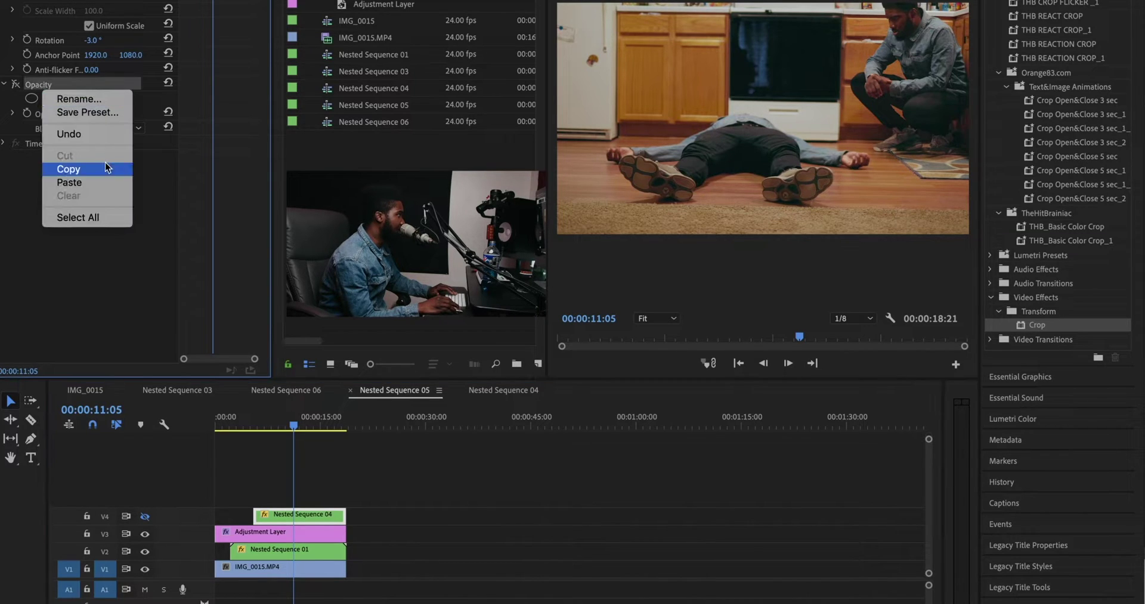
{"action": "left_click", "coordinate": [89, 160]}
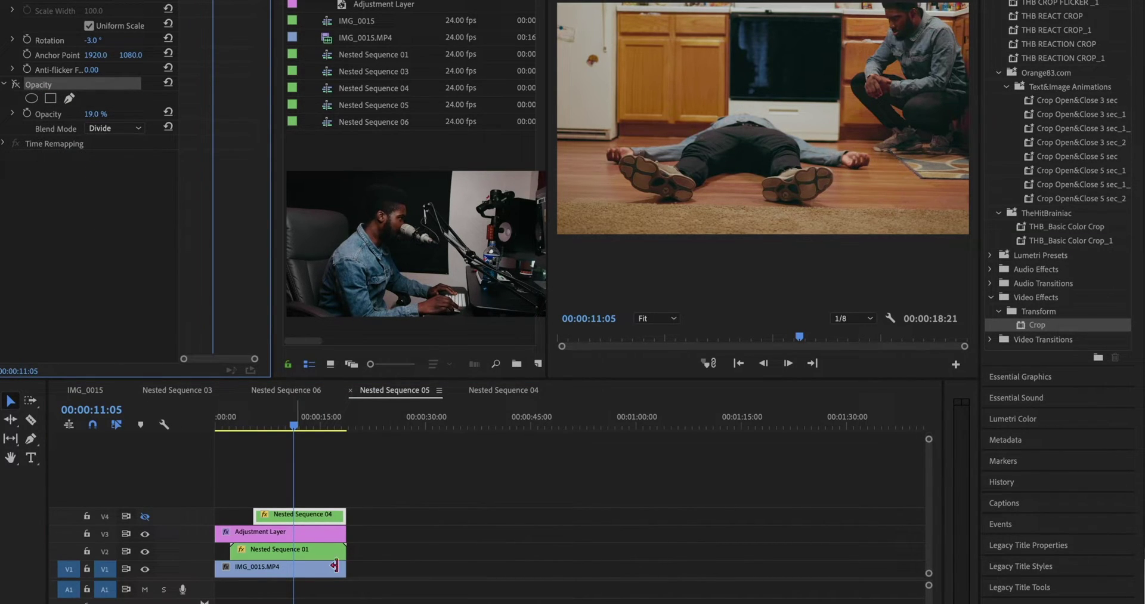
{"action": "left_click", "coordinate": [309, 552]}
{"action": "left_click_drag", "start_coordinate": [354, 468], "coordinate": [280, 514]}
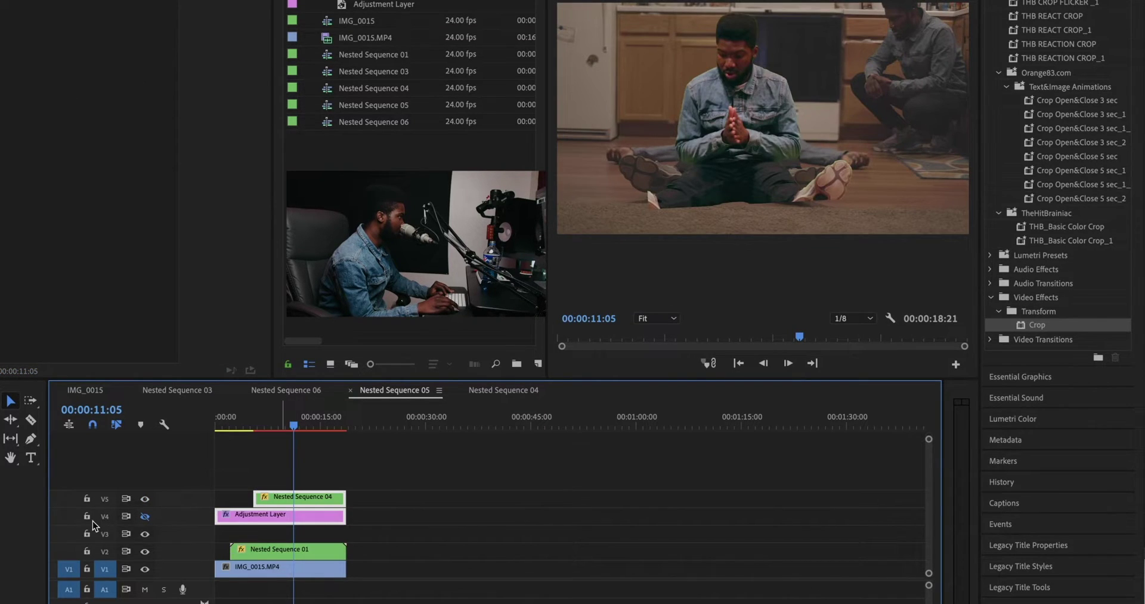
{"action": "left_click", "coordinate": [413, 516]}
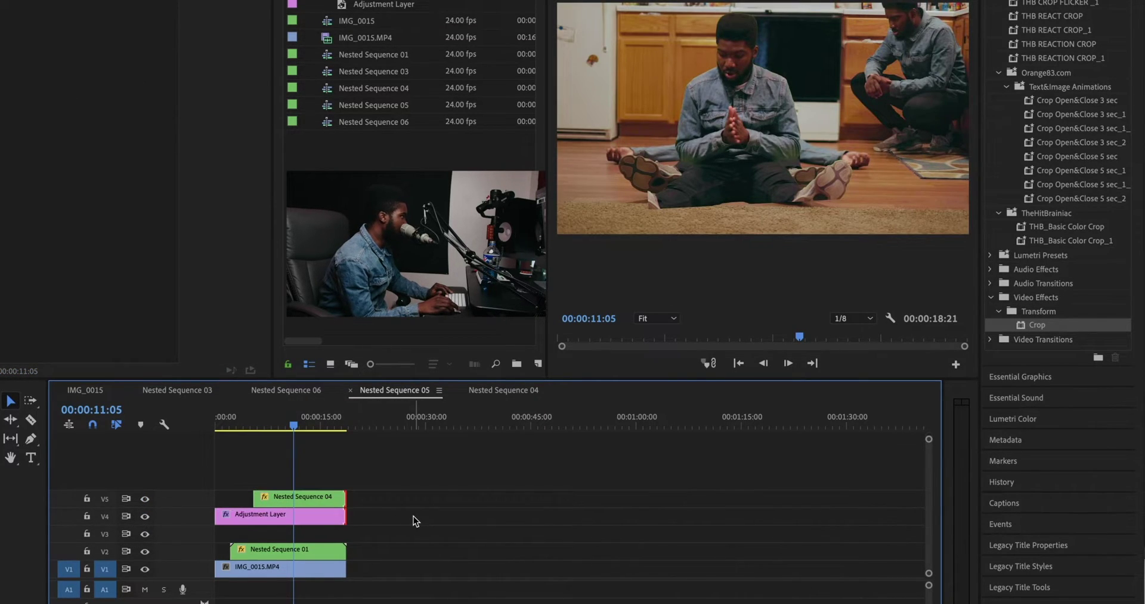
Duplicate the Nested Sequence 01 clip onto track V3 and hide track V2 beneath it
{"action": "left_click", "coordinate": [308, 546]}
{"action": "left_click_drag", "start_coordinate": [310, 536], "coordinate": [309, 532]}
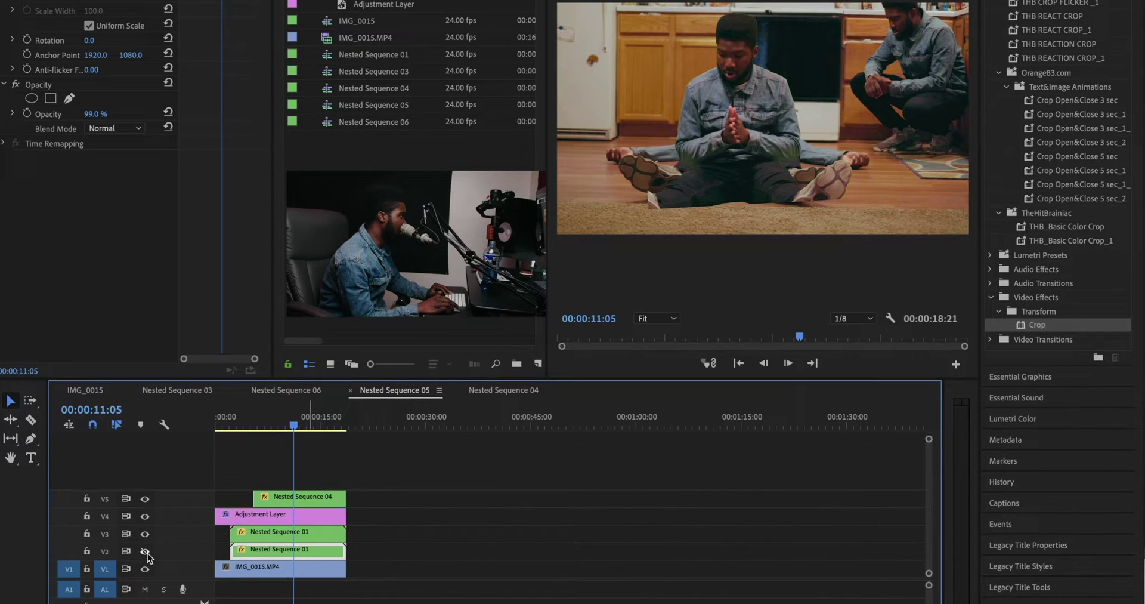
{"action": "left_click", "coordinate": [334, 532]}
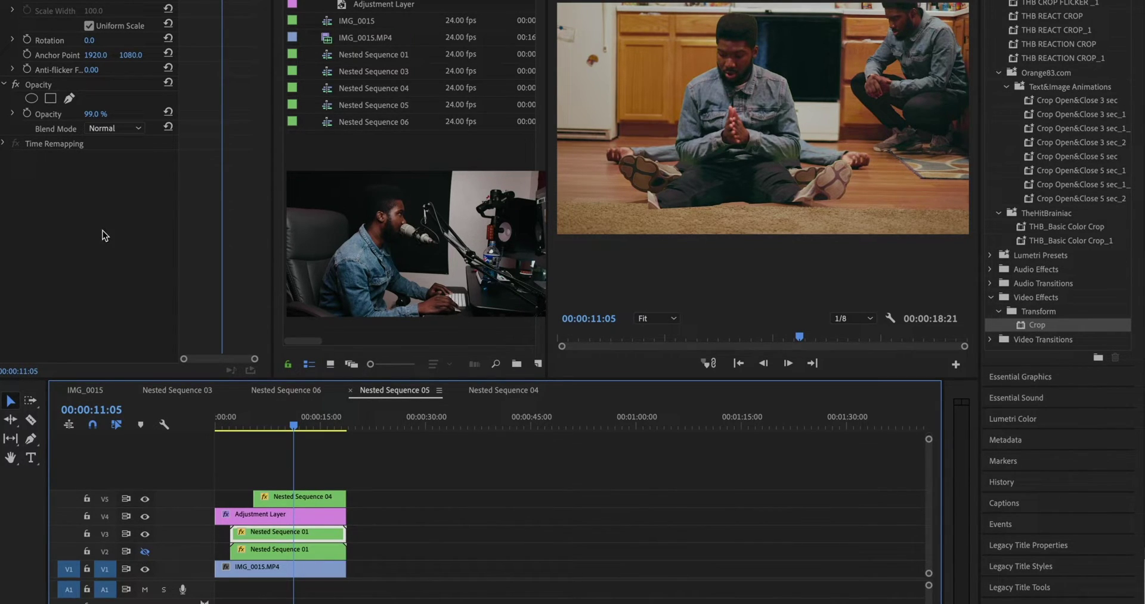
Hide track V5 and paste the copied Opacity settings onto the Nested Sequence 01 duplicate on V3
{"action": "left_click", "coordinate": [146, 499]}
{"action": "right_click", "coordinate": [69, 226]}
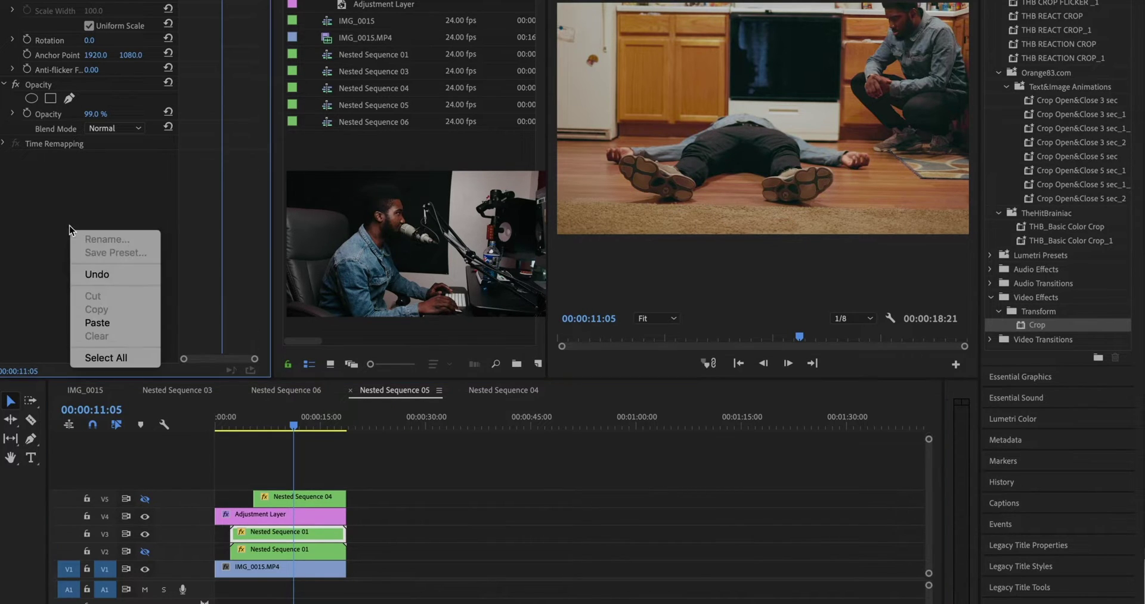
{"action": "left_click", "coordinate": [98, 322]}
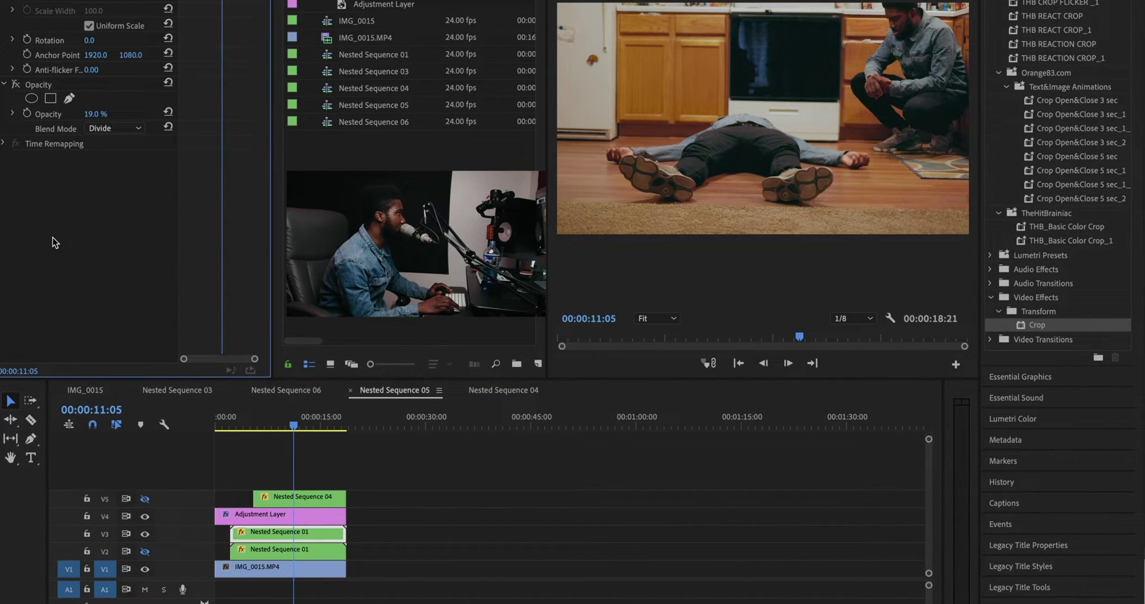
Toggle the V3 duplicate's Opacity effect off and on repeatedly to compare the scene with and without its Divide blending
{"action": "left_click", "coordinate": [16, 86]}
{"action": "left_click", "coordinate": [16, 85]}
{"action": "left_click", "coordinate": [16, 85]}
{"action": "left_click", "coordinate": [17, 85]}
{"action": "left_click", "coordinate": [16, 85]}
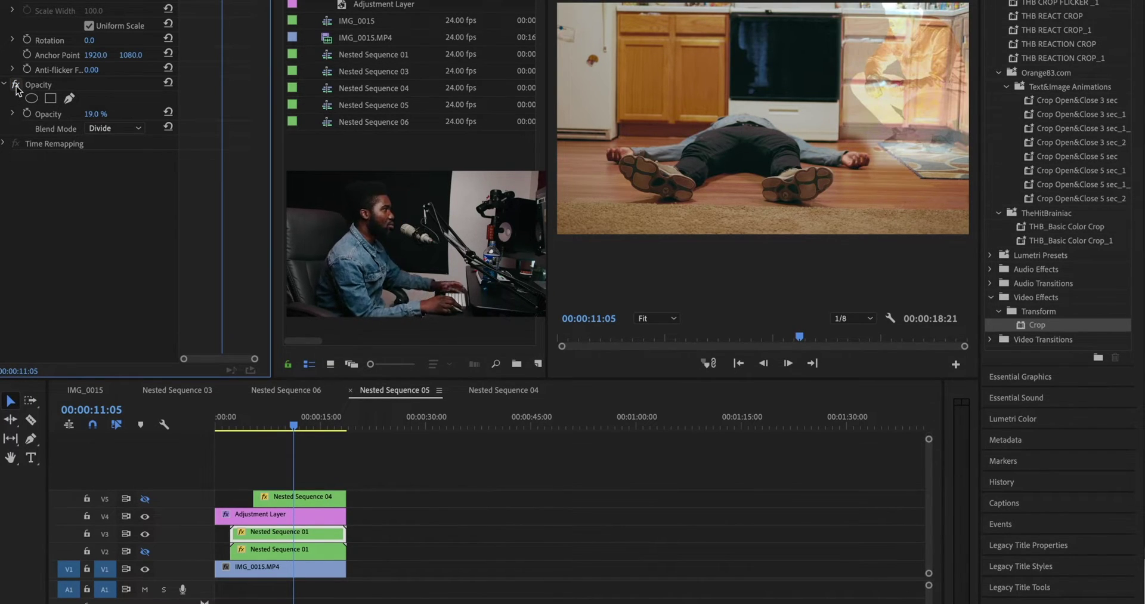
{"action": "left_click", "coordinate": [16, 86]}
{"action": "left_click", "coordinate": [16, 85]}
{"action": "left_click", "coordinate": [16, 85]}
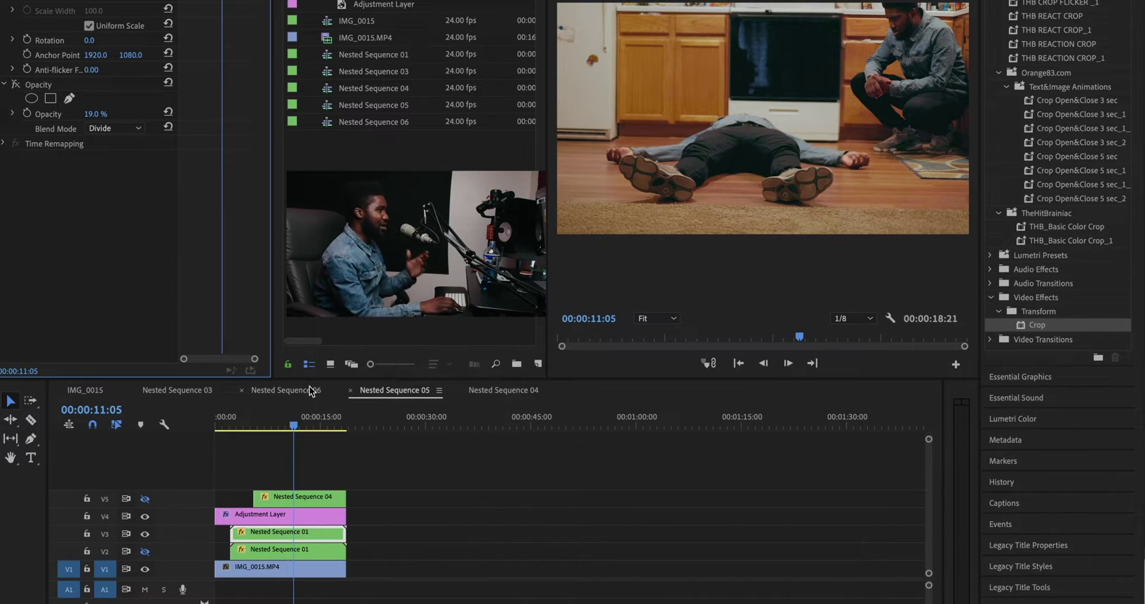
{"action": "left_click", "coordinate": [16, 84]}
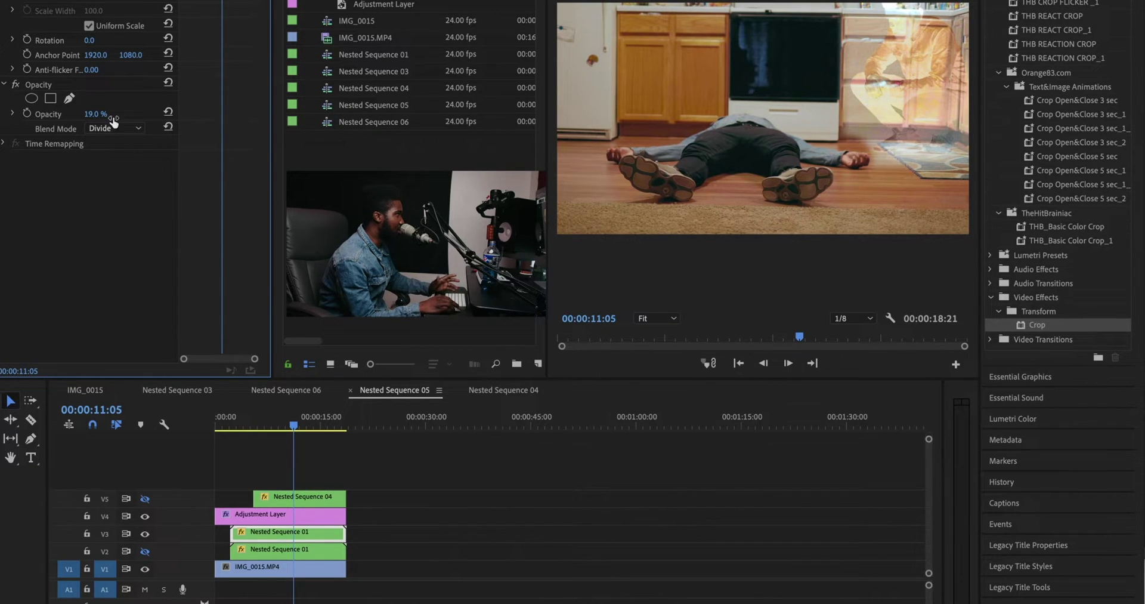
Raise the V3 duplicate's opacity to 45% and play the sequence to preview the ghost effect
{"action": "mouse_move", "coordinate": [110, 118]}
{"action": "left_mouse_down"}
{"action": "mouse_move", "coordinate": [148, 118]}
{"action": "mouse_move", "coordinate": [126, 118]}
{"action": "left_mouse_up"}
{"action": "key", "text": "space"}
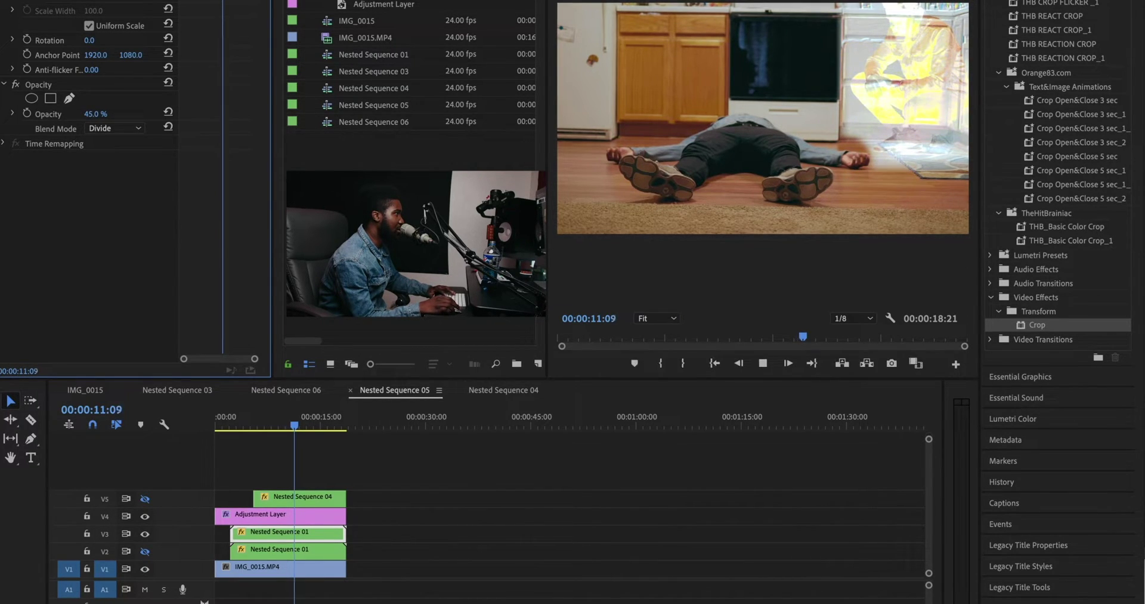
{"action": "left_click", "coordinate": [270, 431]}
{"action": "left_click", "coordinate": [267, 413]}
{"action": "key", "text": "space"}
Try other blend modes on the V3 Nested Sequence 01 duplicate, including Vivid Light, Linear Dodge and Screen
{"action": "left_click", "coordinate": [310, 495]}
{"action": "left_click", "coordinate": [218, 228]}
{"action": "left_click", "coordinate": [300, 481]}
{"action": "left_click", "coordinate": [301, 496]}
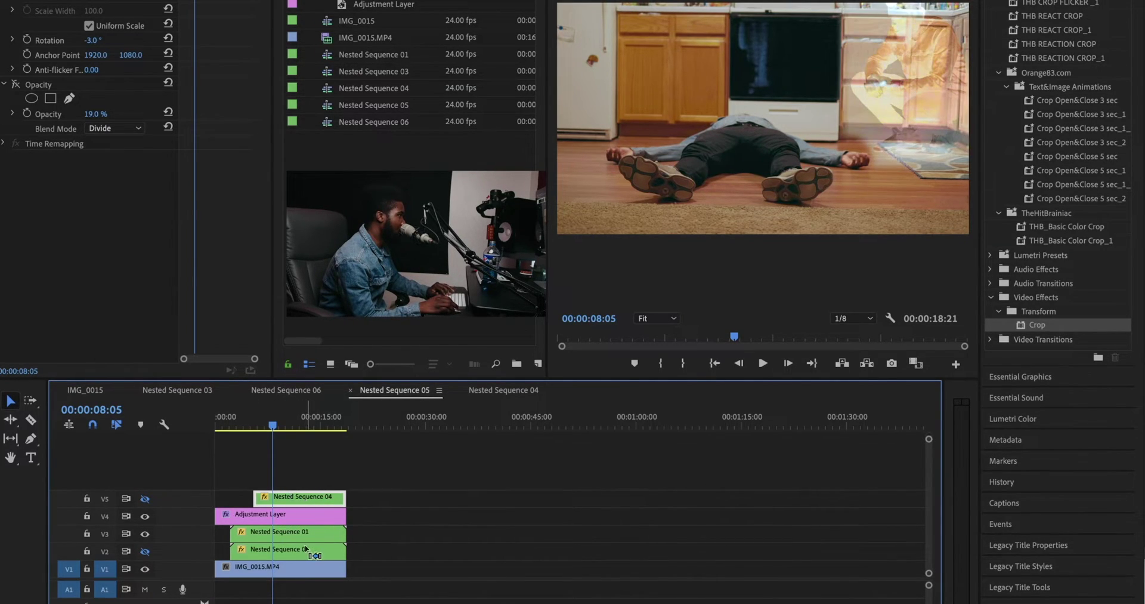
{"action": "left_click", "coordinate": [292, 533]}
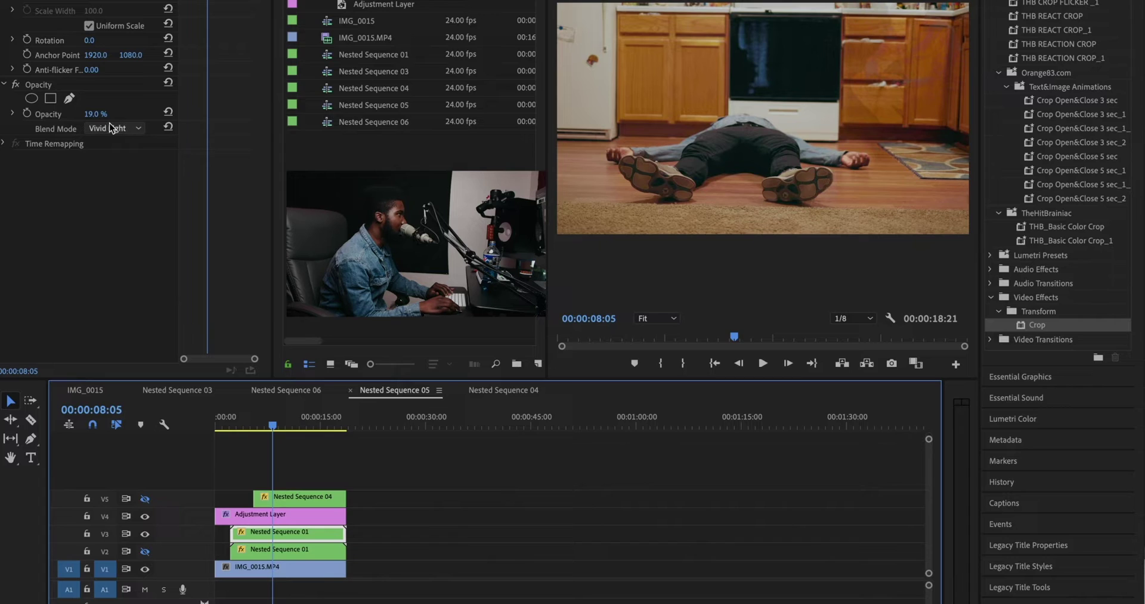
{"action": "left_click", "coordinate": [110, 128]}
{"action": "left_click", "coordinate": [114, 350]}
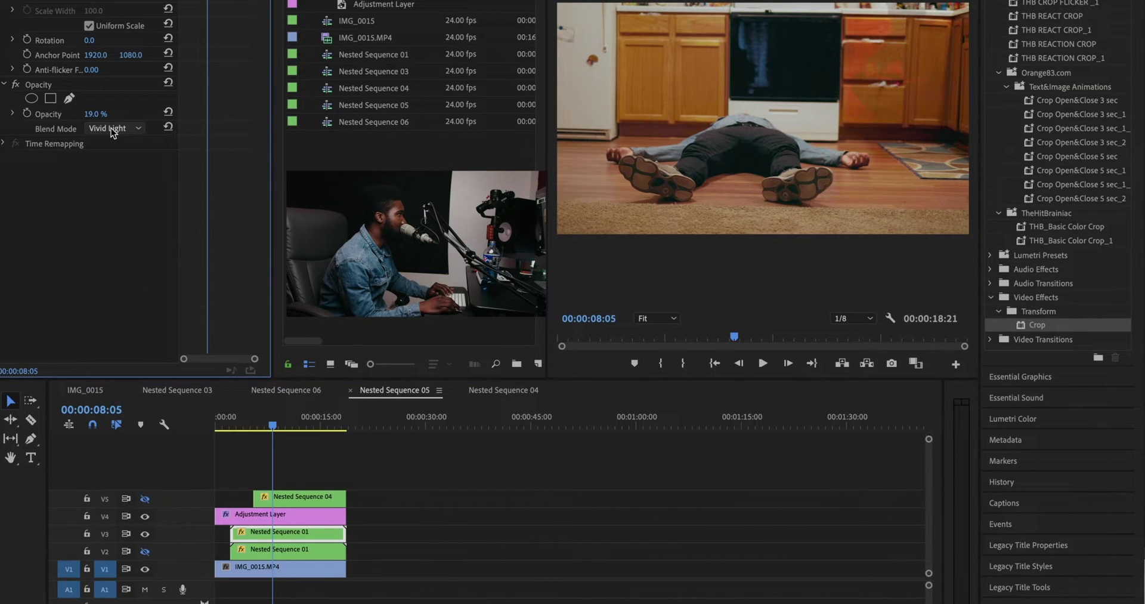
{"action": "scroll", "coordinate": [111, 127], "scroll_direction": "up", "scroll_amount": 3}
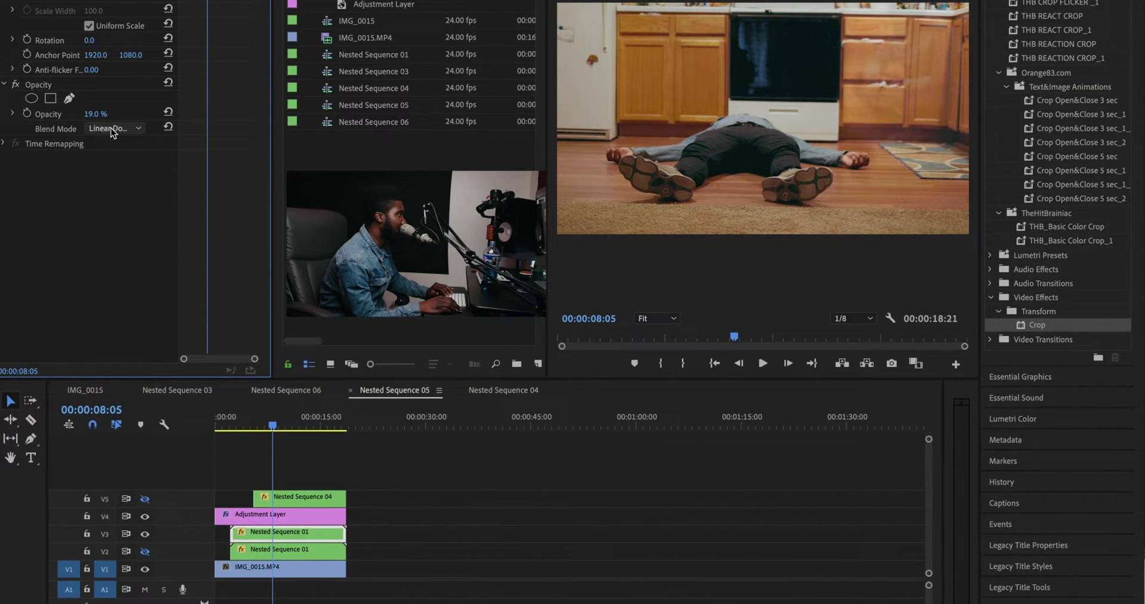
{"action": "scroll", "coordinate": [111, 128], "scroll_direction": "up", "scroll_amount": 2}
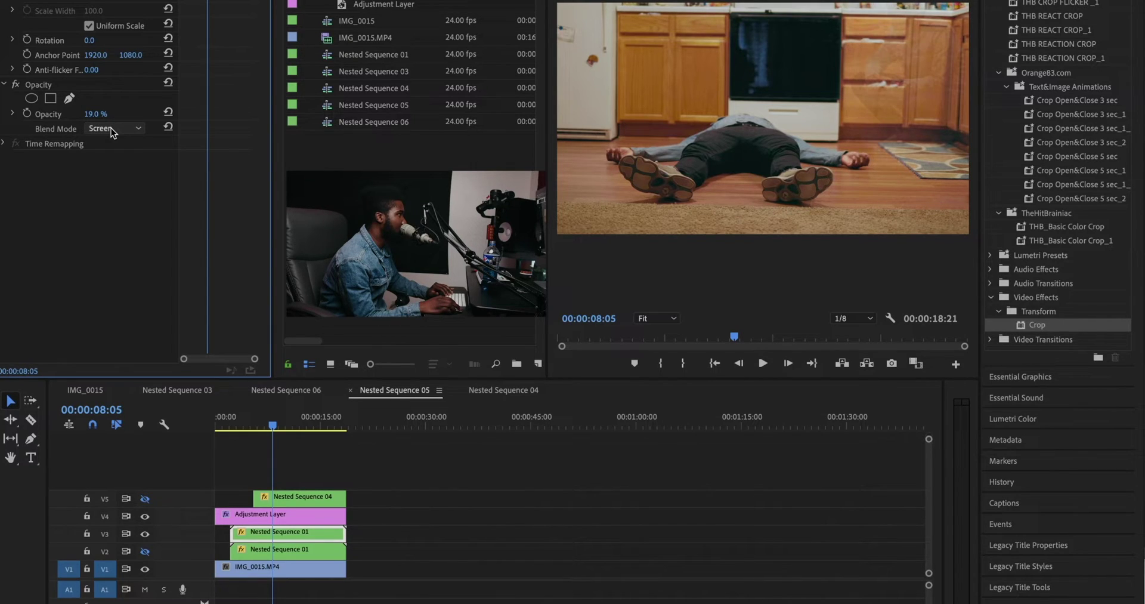
Set the V3 duplicate to 100% opacity with the Luminosity blend mode and play it back from about 00:00:06:00
{"action": "left_click_drag", "start_coordinate": [101, 115], "coordinate": [149, 114]}
{"action": "scroll", "coordinate": [105, 128], "scroll_direction": "up", "scroll_amount": 2}
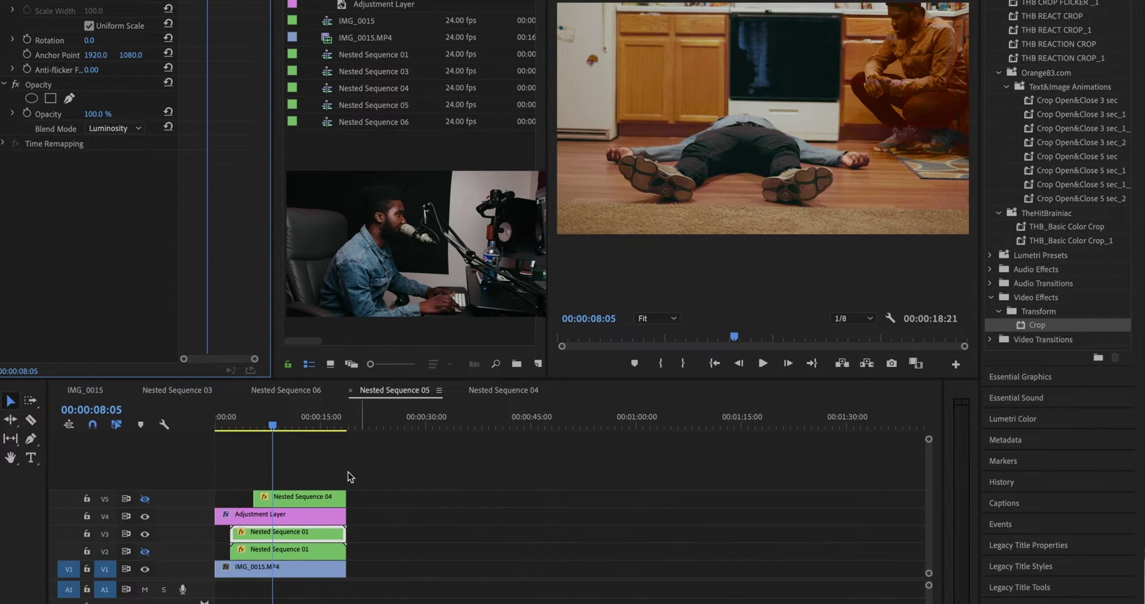
{"action": "left_click", "coordinate": [331, 477]}
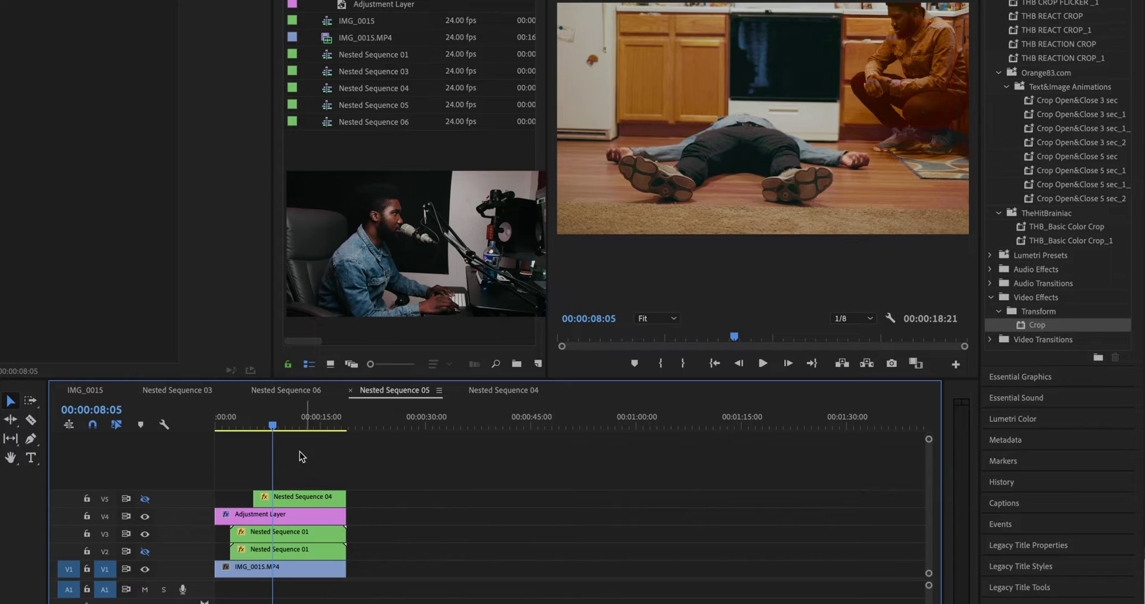
{"action": "left_click", "coordinate": [259, 420]}
{"action": "key", "text": "space"}
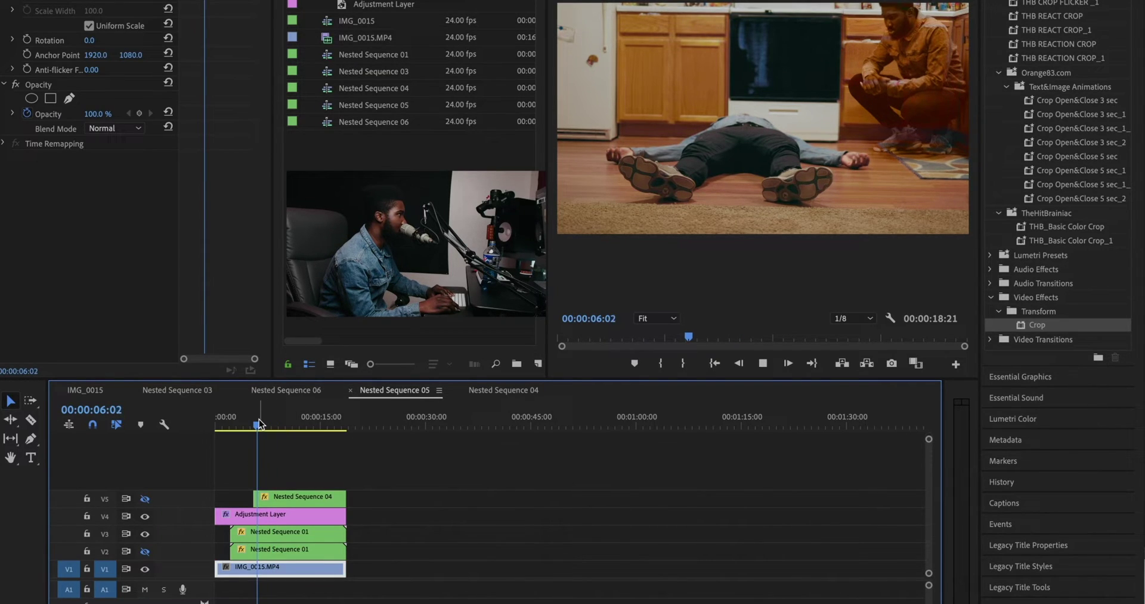
{"action": "key", "text": "space"}
Try the Subtract blend mode on the V3 Nested Sequence 01 duplicate and delete that clip
{"action": "left_click", "coordinate": [300, 533]}
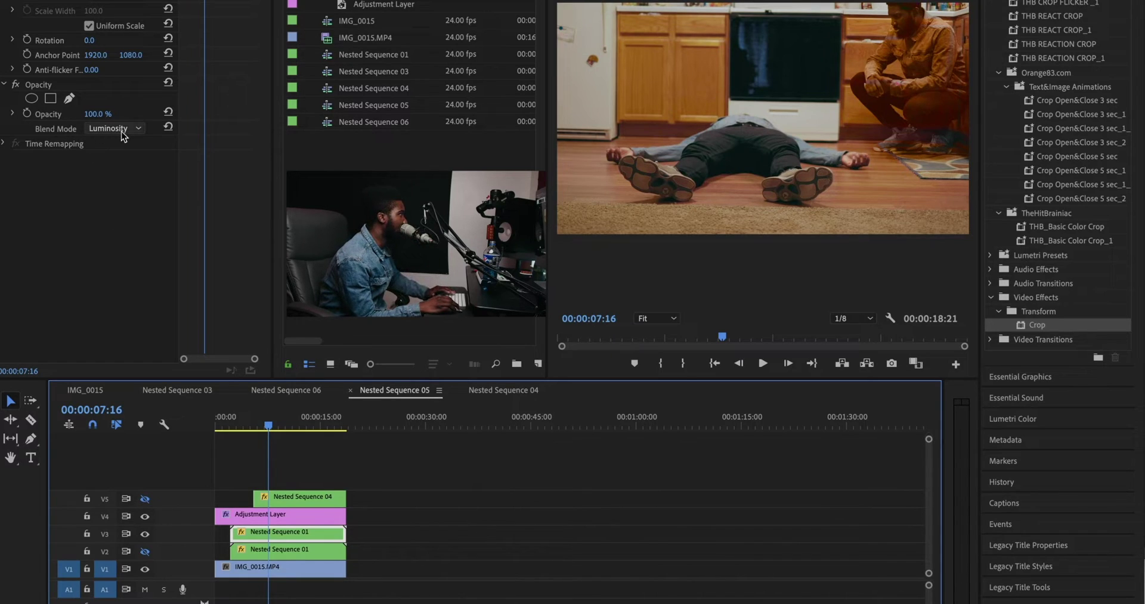
{"action": "scroll", "coordinate": [121, 130], "scroll_direction": "up", "scroll_amount": 1}
{"action": "scroll", "coordinate": [121, 130], "scroll_direction": "up", "scroll_amount": 2}
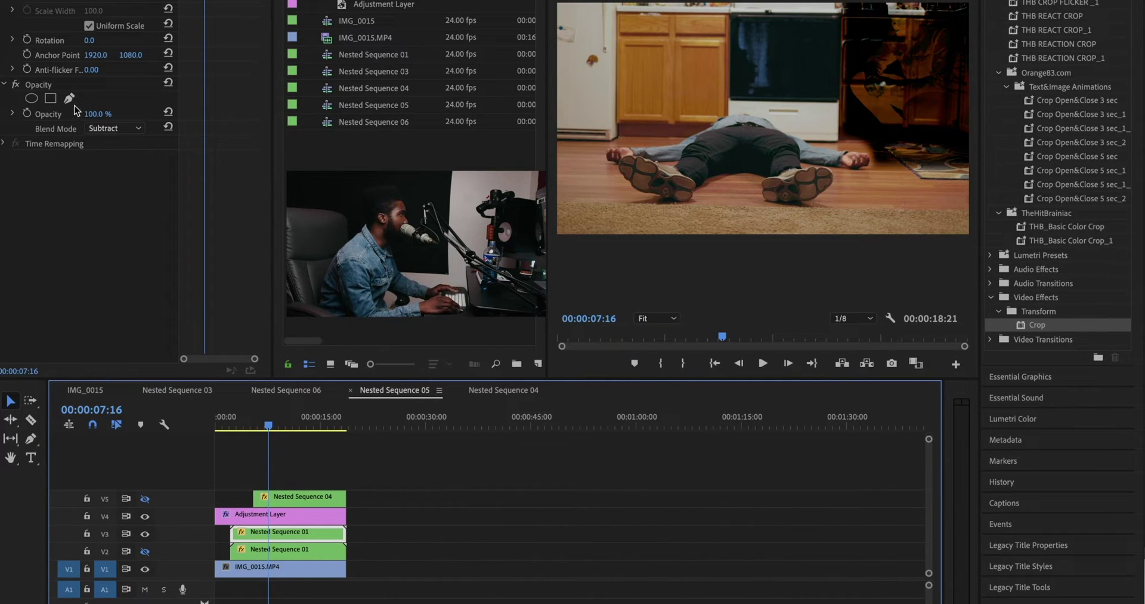
{"action": "key", "text": "Delete"}
Show tracks V5 and V2 again and move the Nested Sequence 04 clip and adjustment layer down one track
{"action": "left_click", "coordinate": [305, 500]}
{"action": "left_click", "coordinate": [146, 499]}
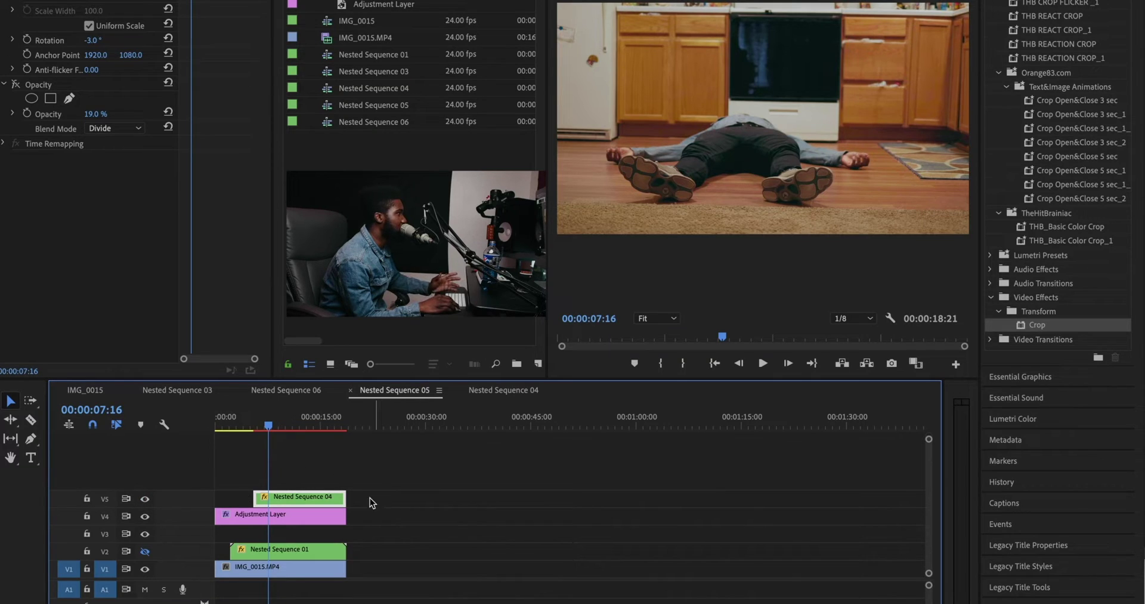
{"action": "left_click", "coordinate": [145, 551]}
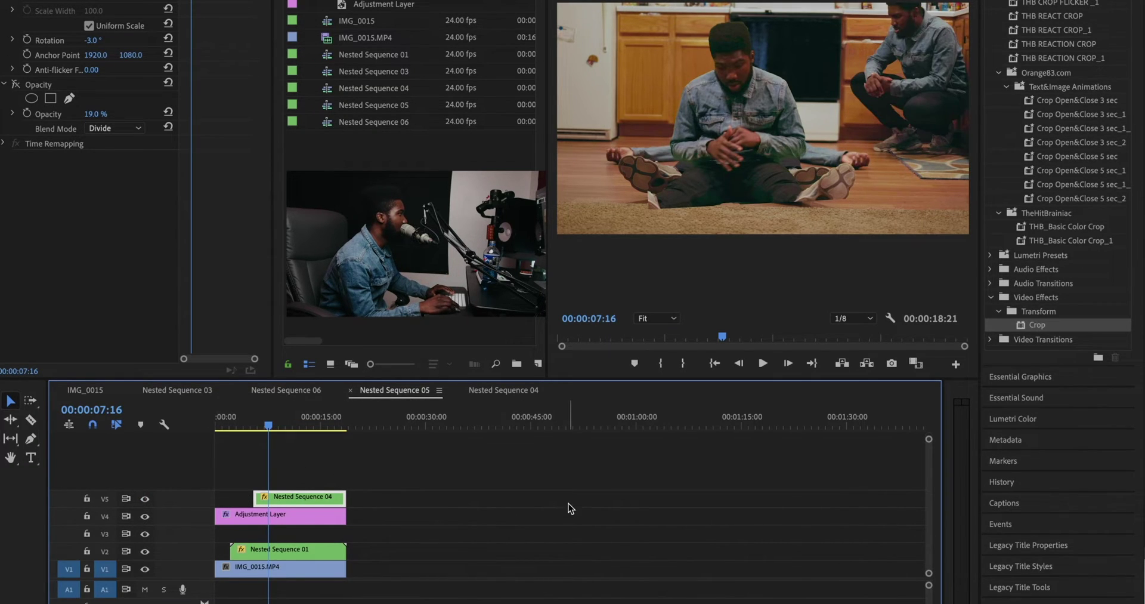
{"action": "left_click_drag", "start_coordinate": [402, 477], "coordinate": [331, 507]}
{"action": "left_click", "coordinate": [310, 508]}
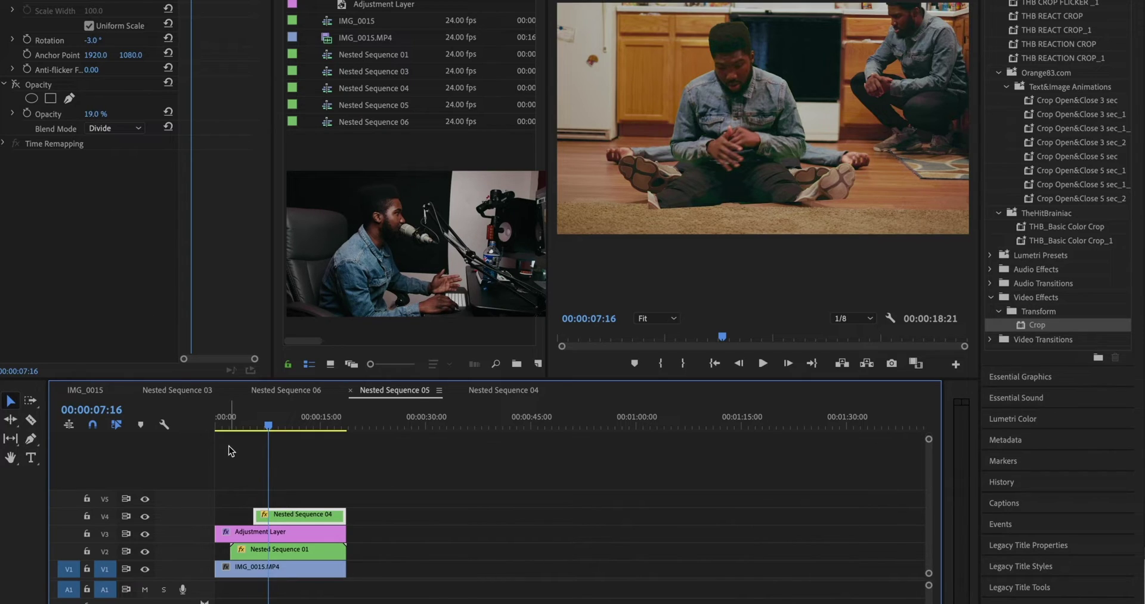
Turn the Opacity effect back on for the Nested Sequence 04 clip, keeping its Divide blend mode
{"action": "left_click", "coordinate": [113, 128]}
{"action": "left_click", "coordinate": [16, 118]}
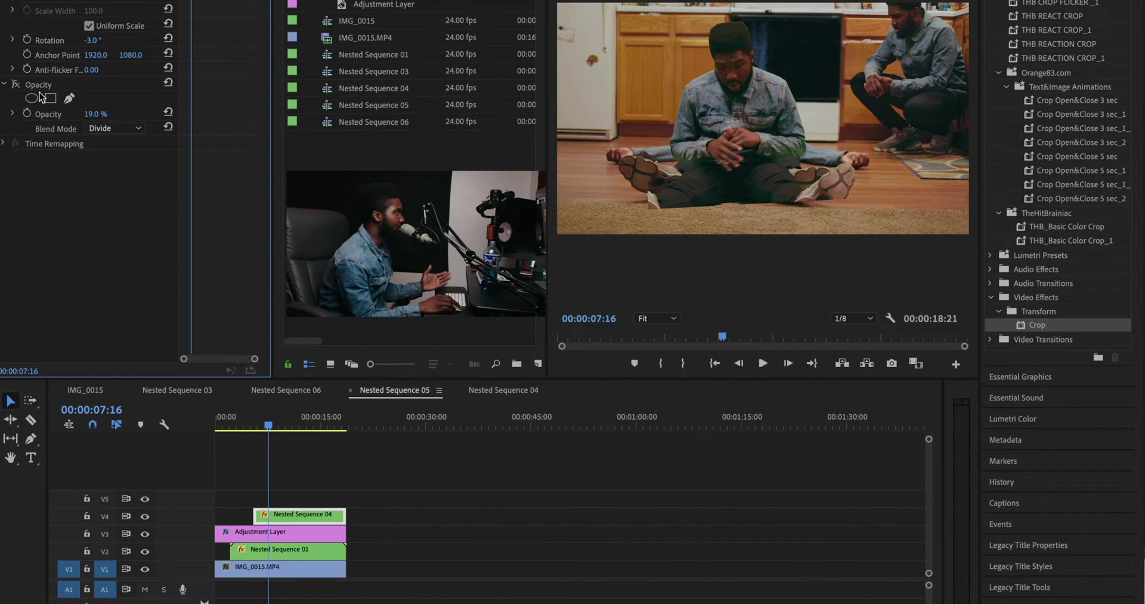
{"action": "left_click", "coordinate": [16, 84]}
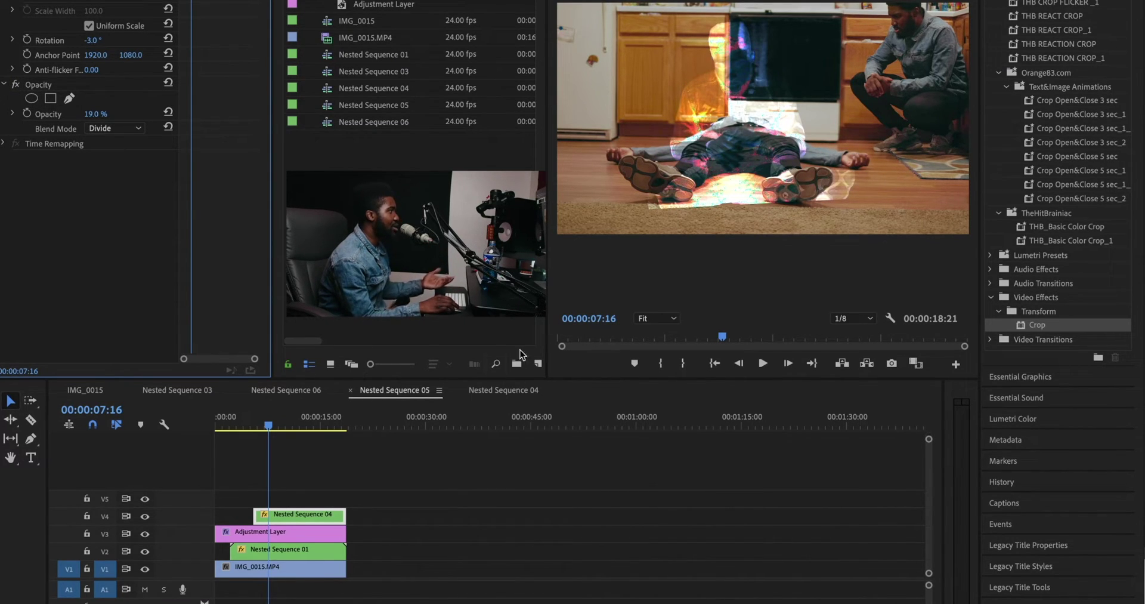
{"action": "left_click", "coordinate": [340, 463]}
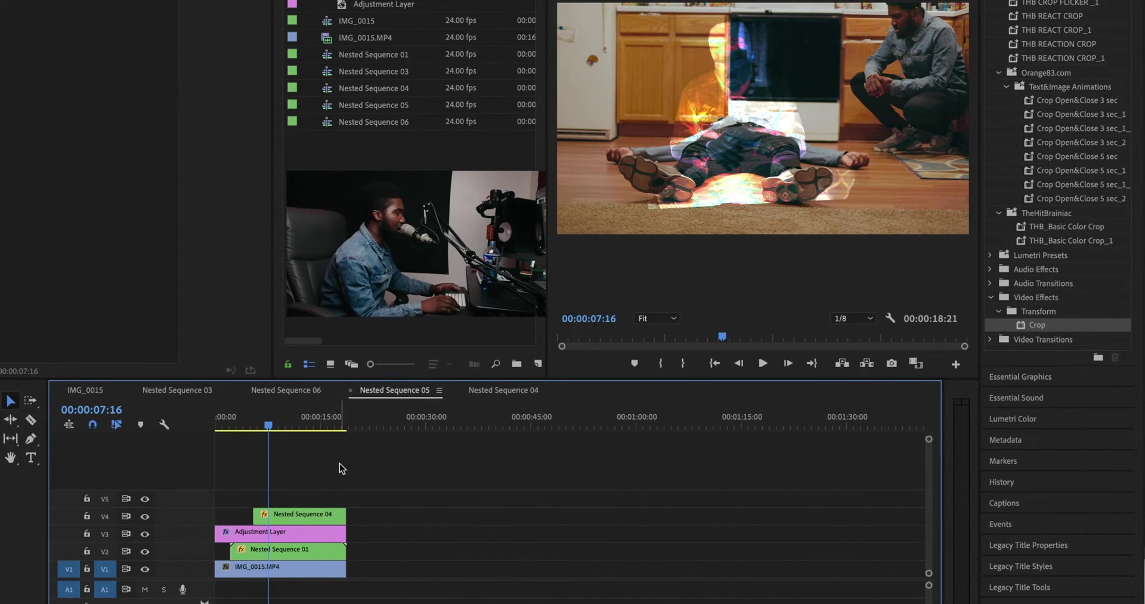
Search the effects for "glow" and apply Alpha Glow to the Nested Sequence 04 clip on V4
{"action": "left_click", "coordinate": [312, 516]}
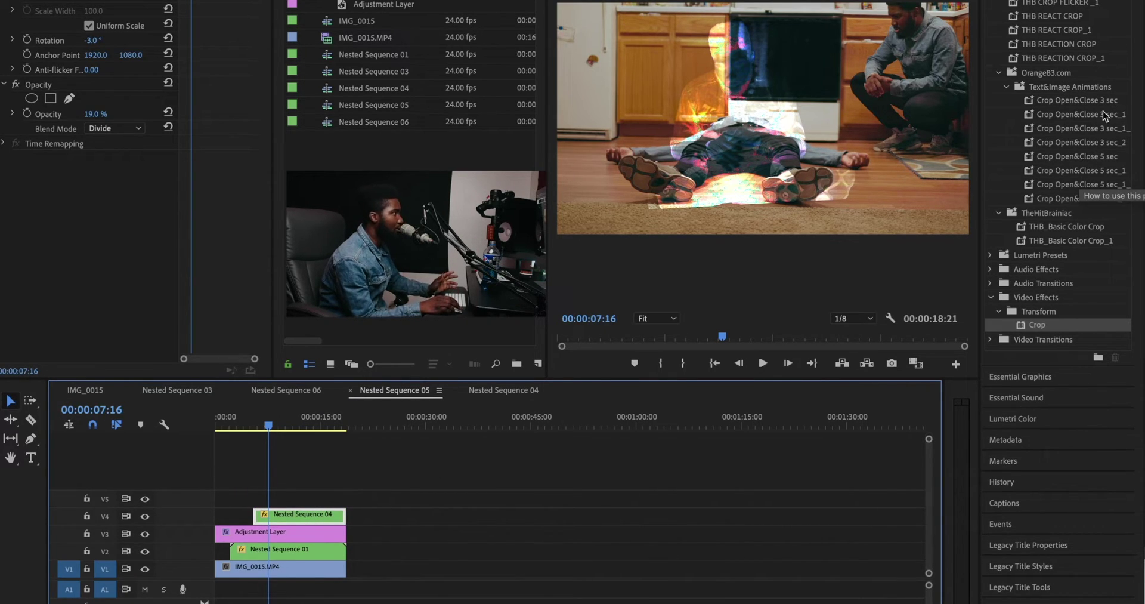
{"action": "left_click", "coordinate": [1052, 1]}
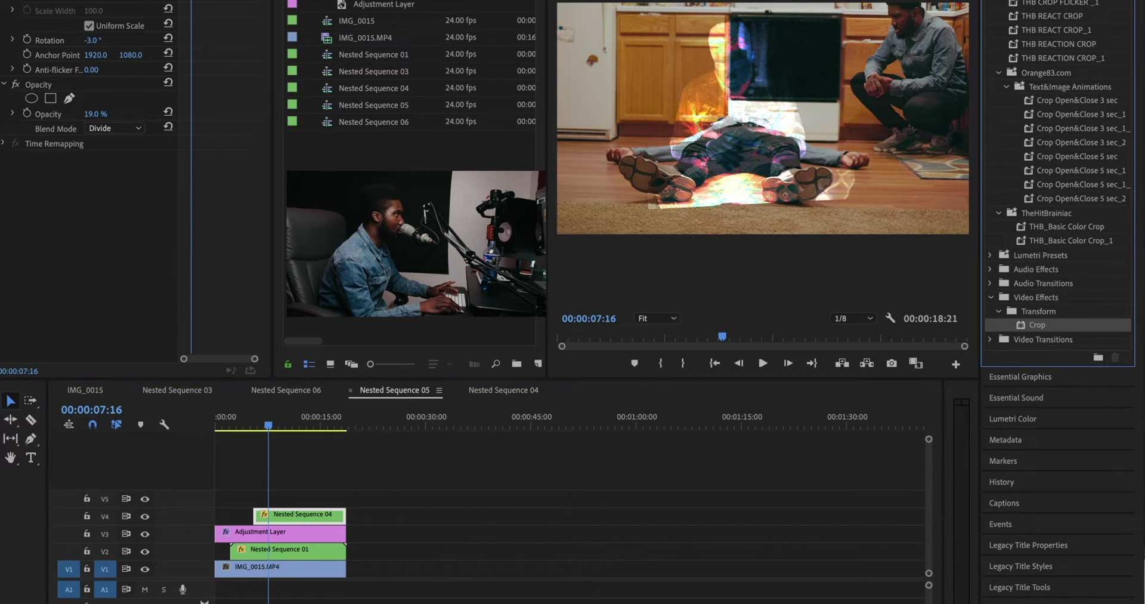
{"action": "type", "text": "glow"}
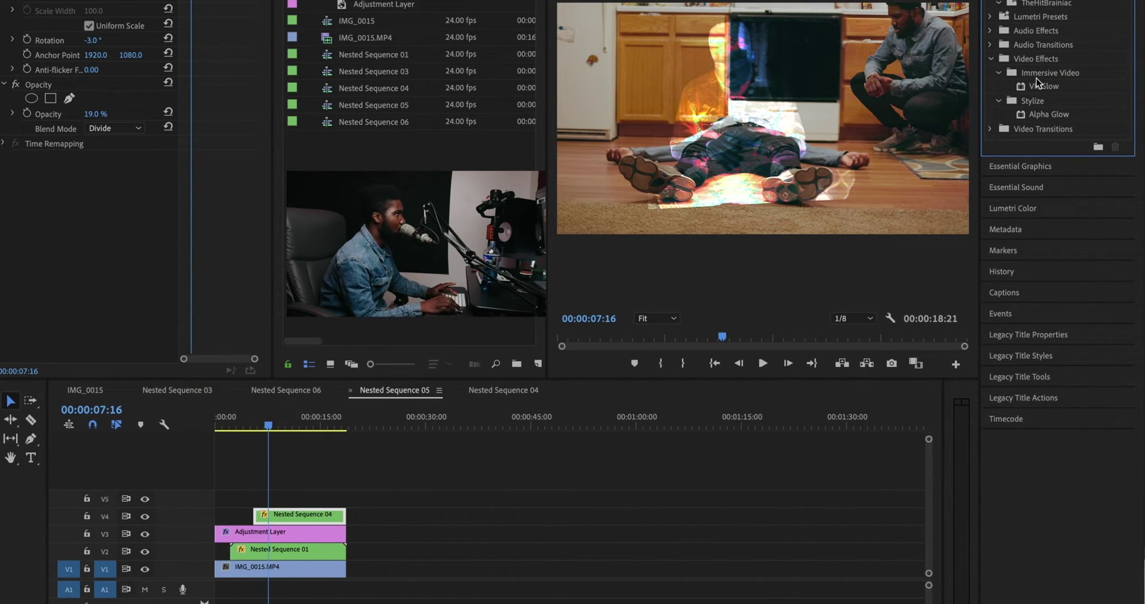
{"action": "left_click", "coordinate": [1051, 117]}
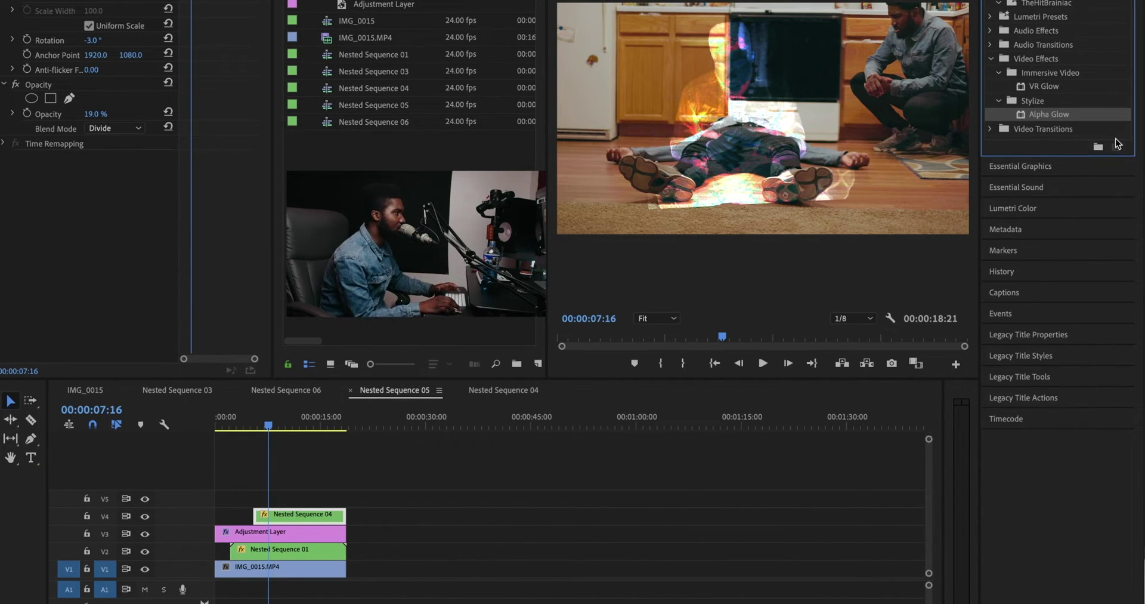
{"action": "left_click", "coordinate": [1064, 88]}
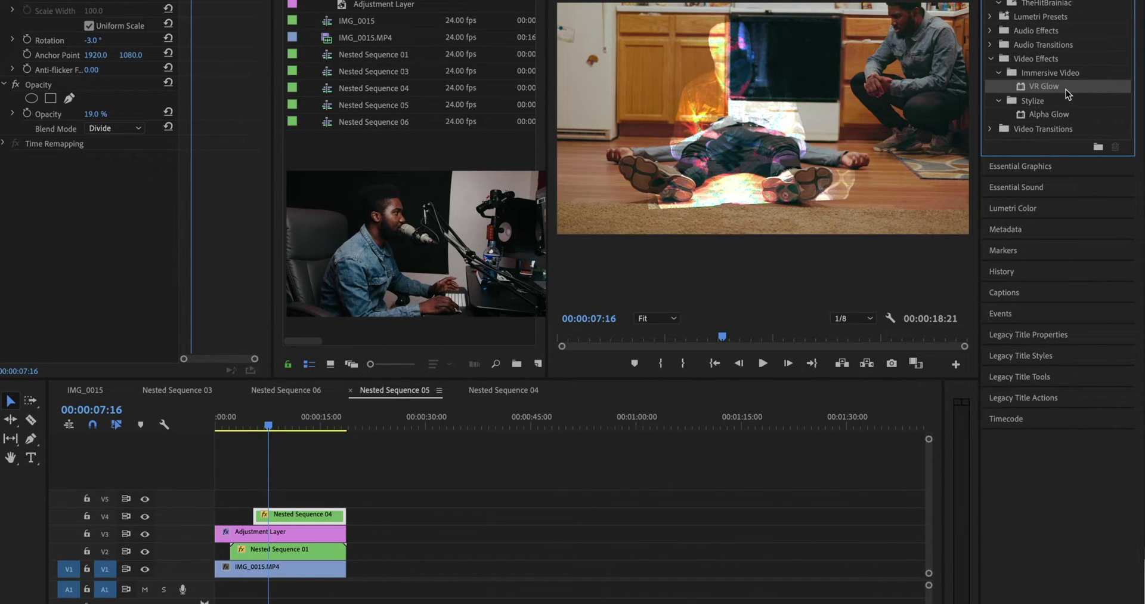
{"action": "left_click", "coordinate": [1051, 115]}
{"action": "left_click_drag", "start_coordinate": [1051, 114], "coordinate": [295, 516]}
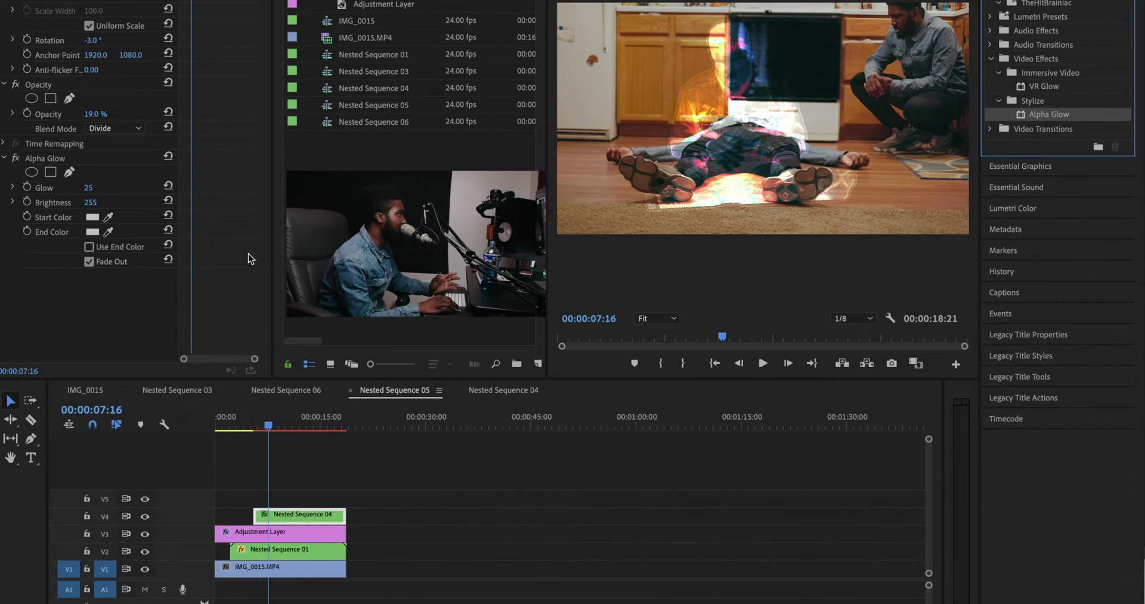
Compare the Nested Sequence 04 clip with Alpha Glow off and on, and set the effect's Glow to 48 and Brightness to 167
{"action": "left_click", "coordinate": [13, 157]}
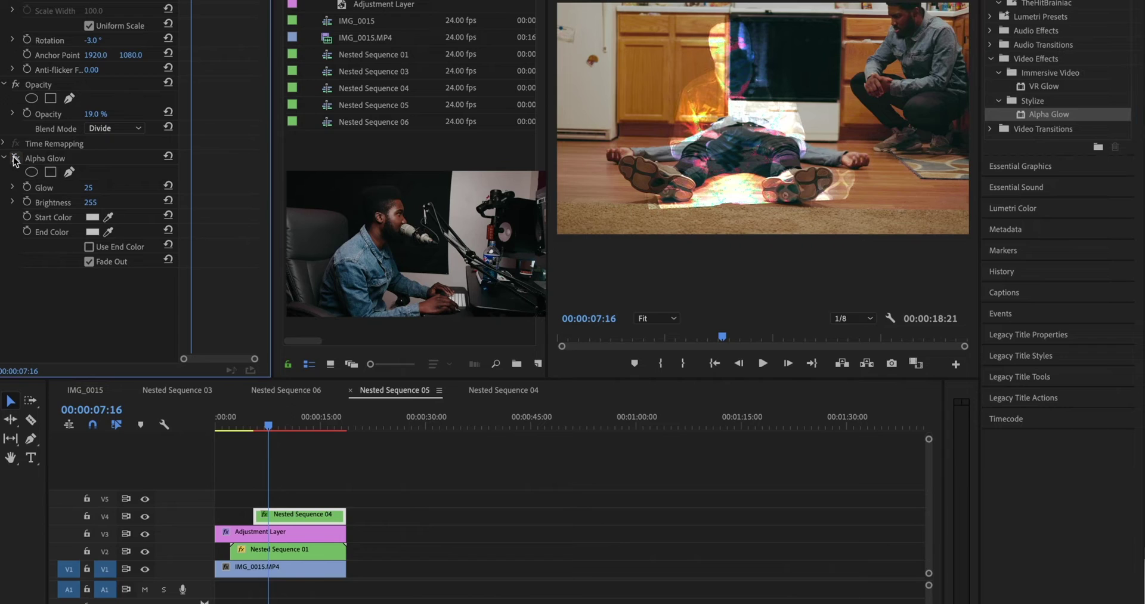
{"action": "left_click", "coordinate": [14, 158]}
{"action": "left_click", "coordinate": [14, 159]}
{"action": "left_click", "coordinate": [14, 159]}
{"action": "left_click_drag", "start_coordinate": [91, 190], "coordinate": [104, 190]}
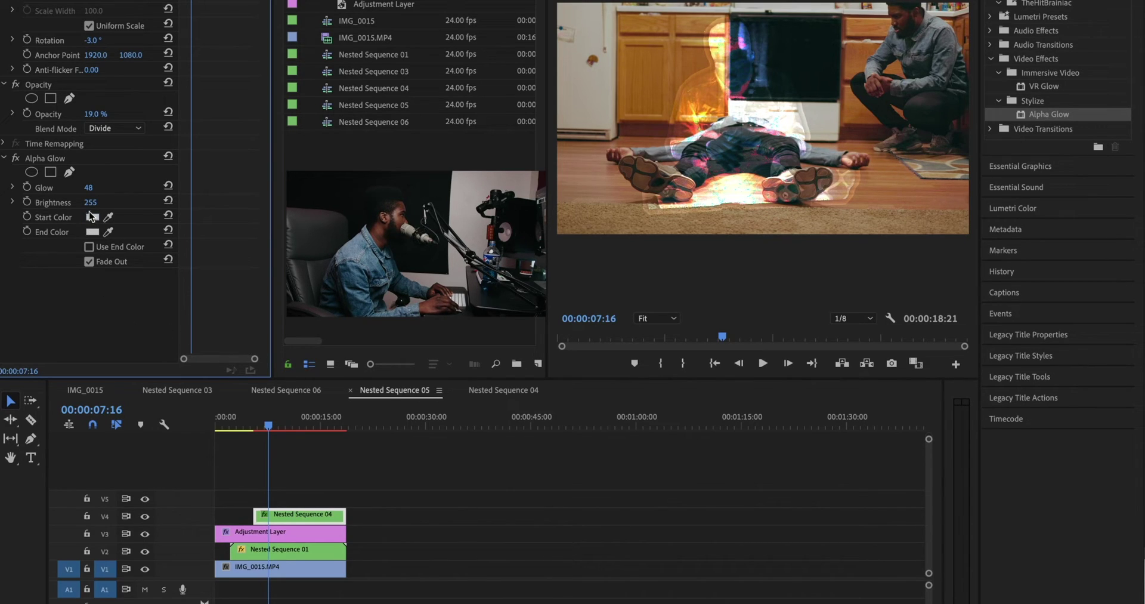
{"action": "left_click_drag", "start_coordinate": [90, 202], "coordinate": [50, 203]}
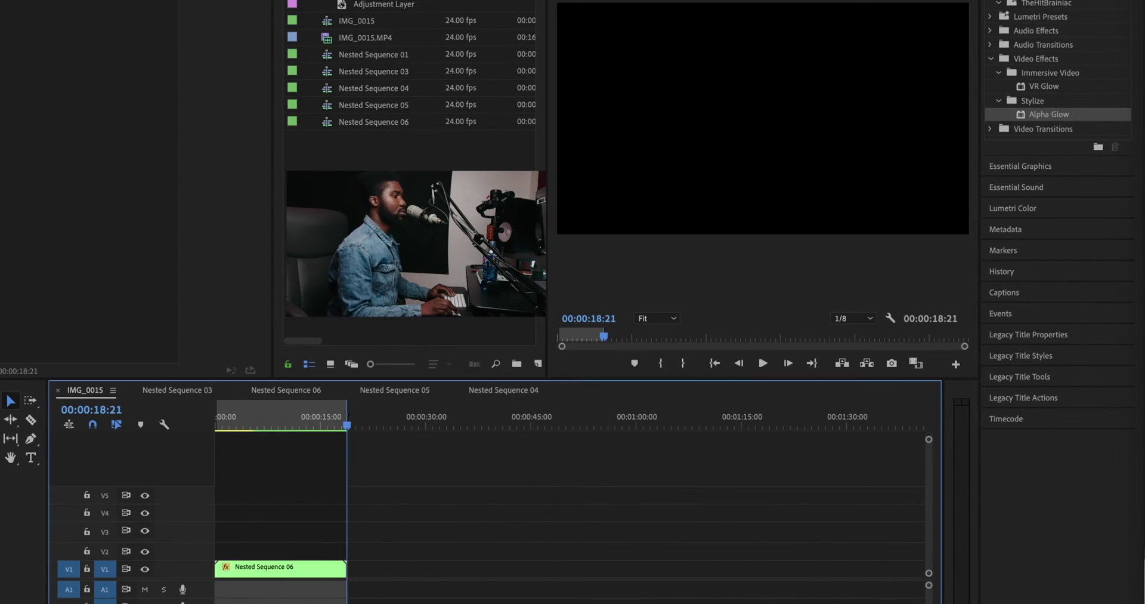
Play the IMG_0015 sequence from its start to review the ghost with the adjusted glow, and stop playback
{"action": "key", "text": "Home"}
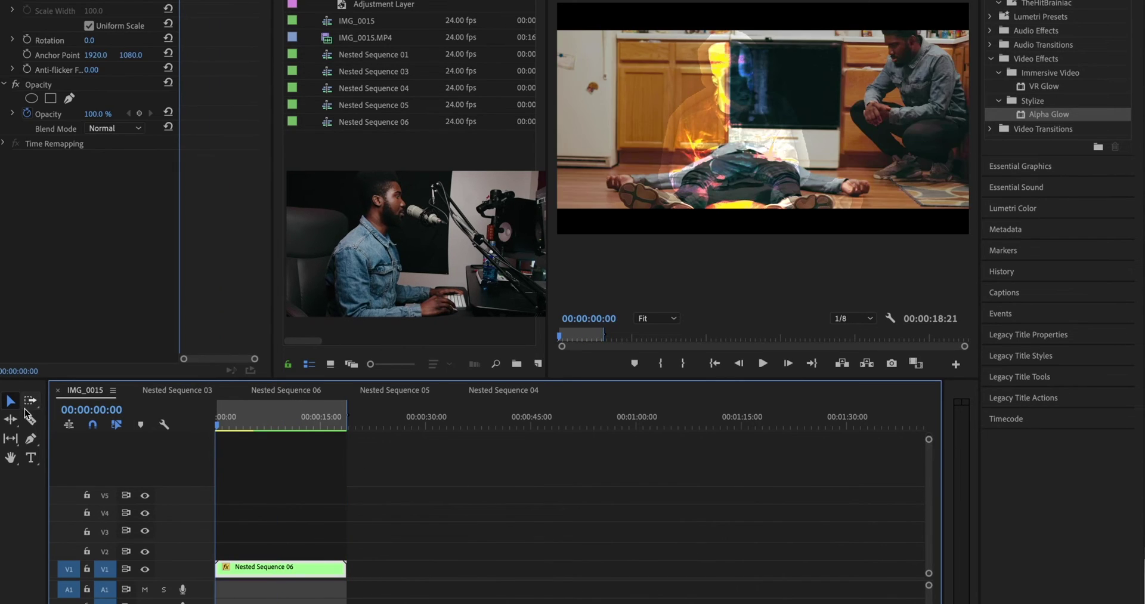
{"action": "key", "text": "shift+Right"}
{"action": "left_click", "coordinate": [429, 498]}
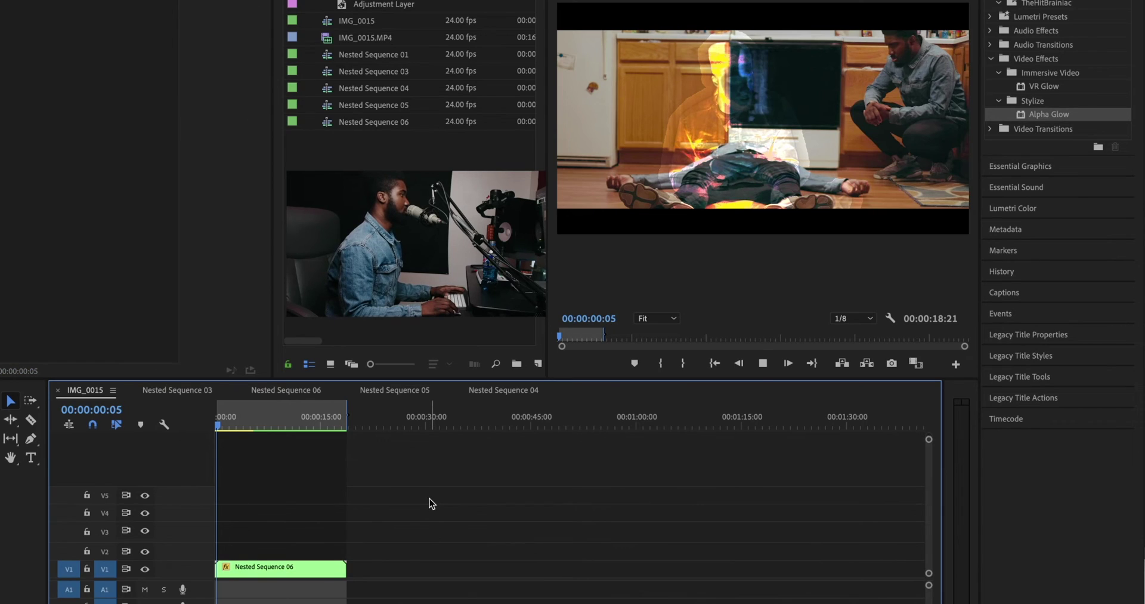
{"action": "key", "text": "space"}
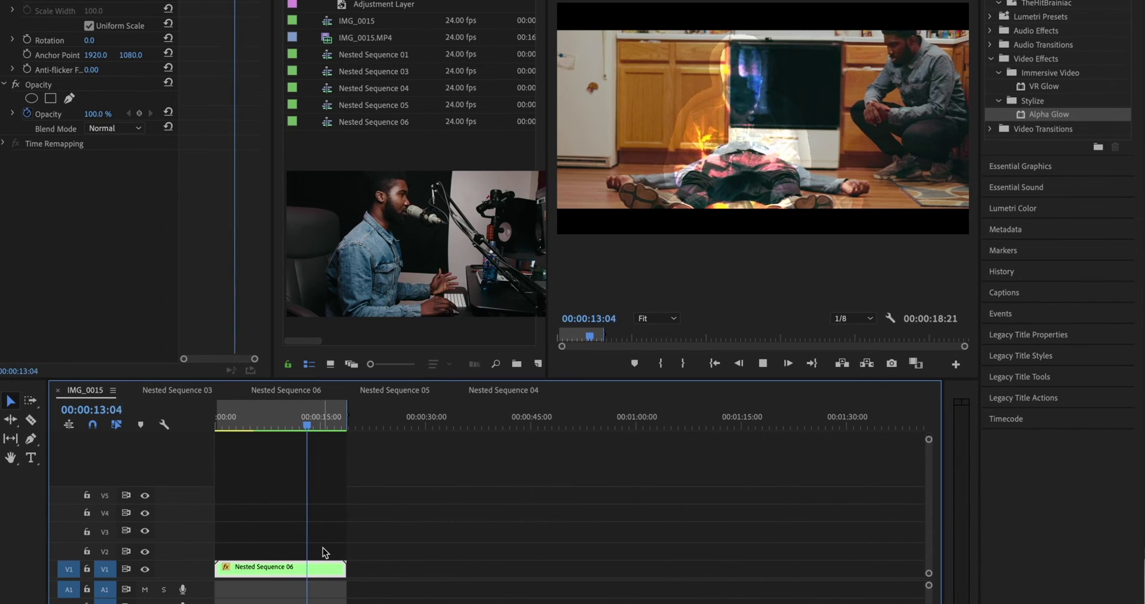
{"action": "key", "text": "space"}
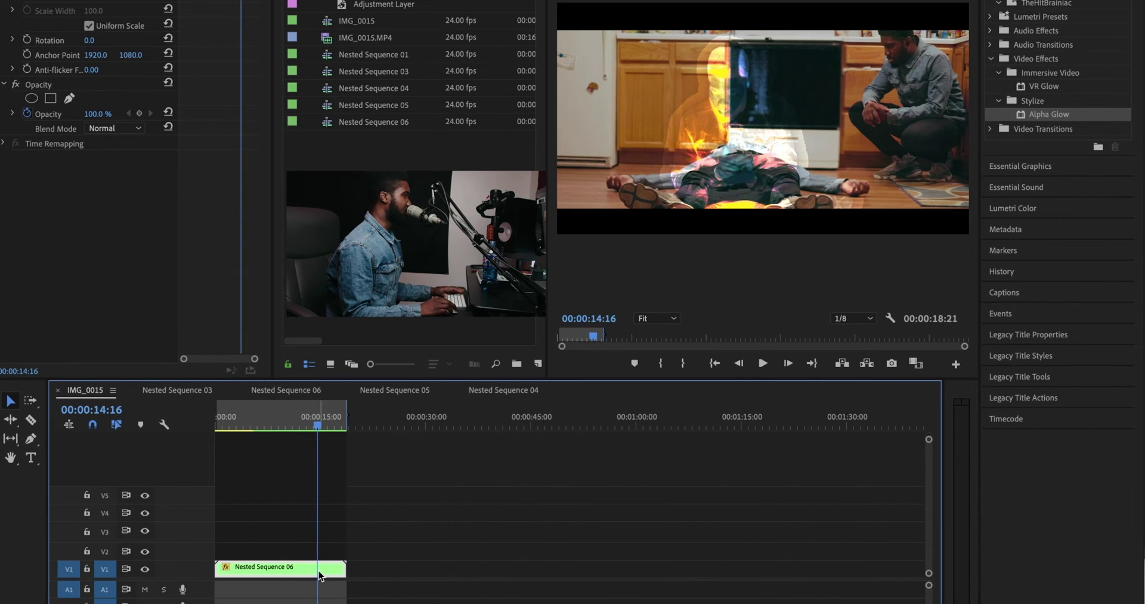
Turn off Alpha Glow on the Nested Sequence 04 clip inside the nest and play the IMG_0015 sequence to judge the ghost without it
{"action": "double_click", "coordinate": [319, 571]}
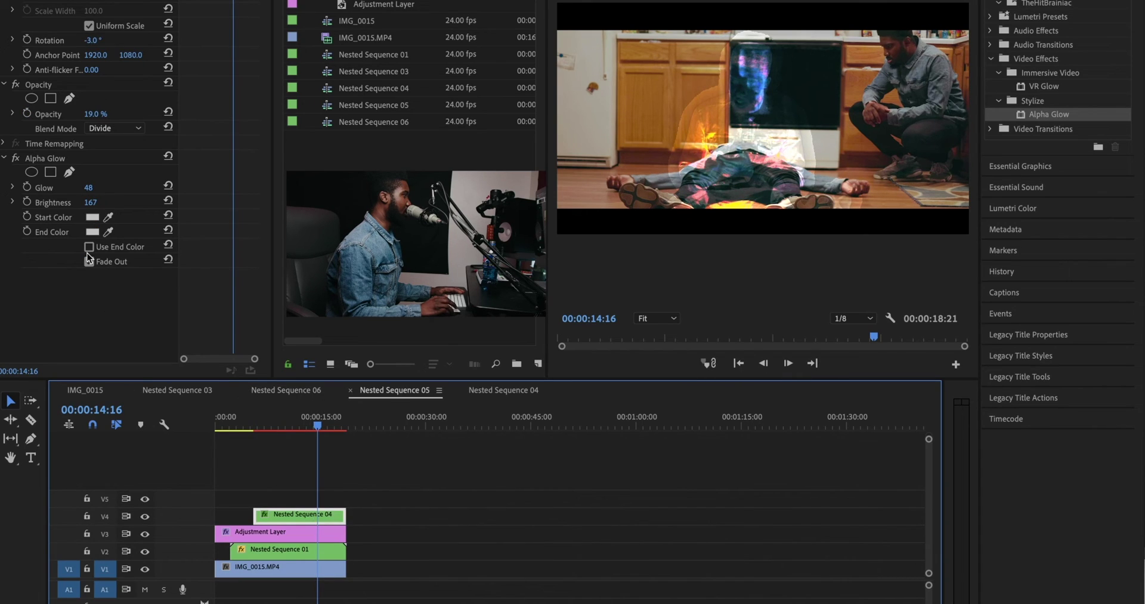
{"action": "left_click", "coordinate": [15, 157]}
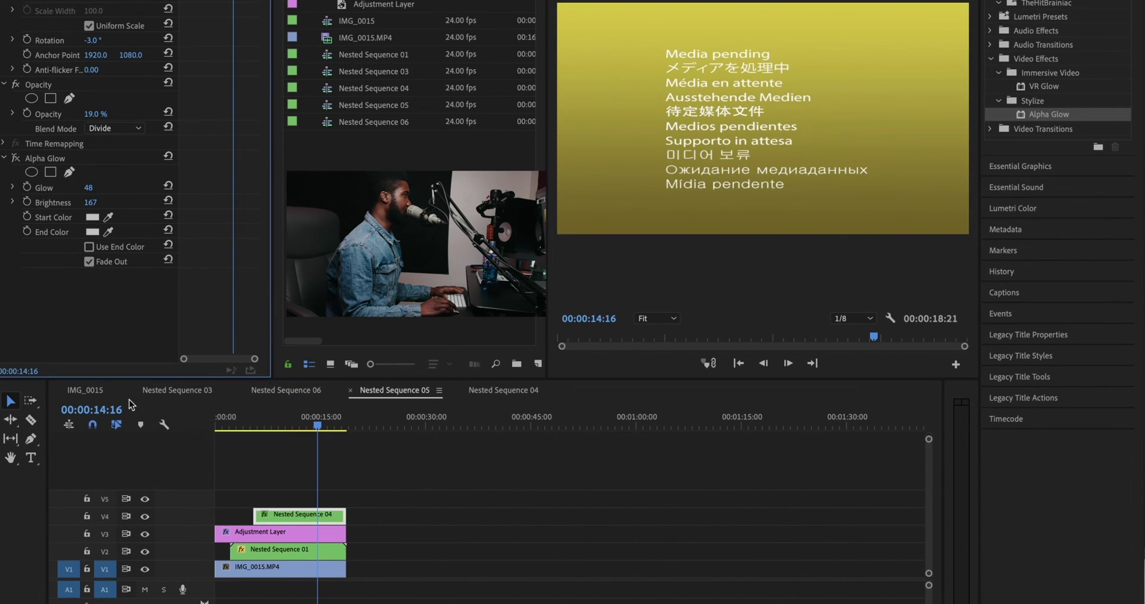
{"action": "left_click", "coordinate": [99, 391]}
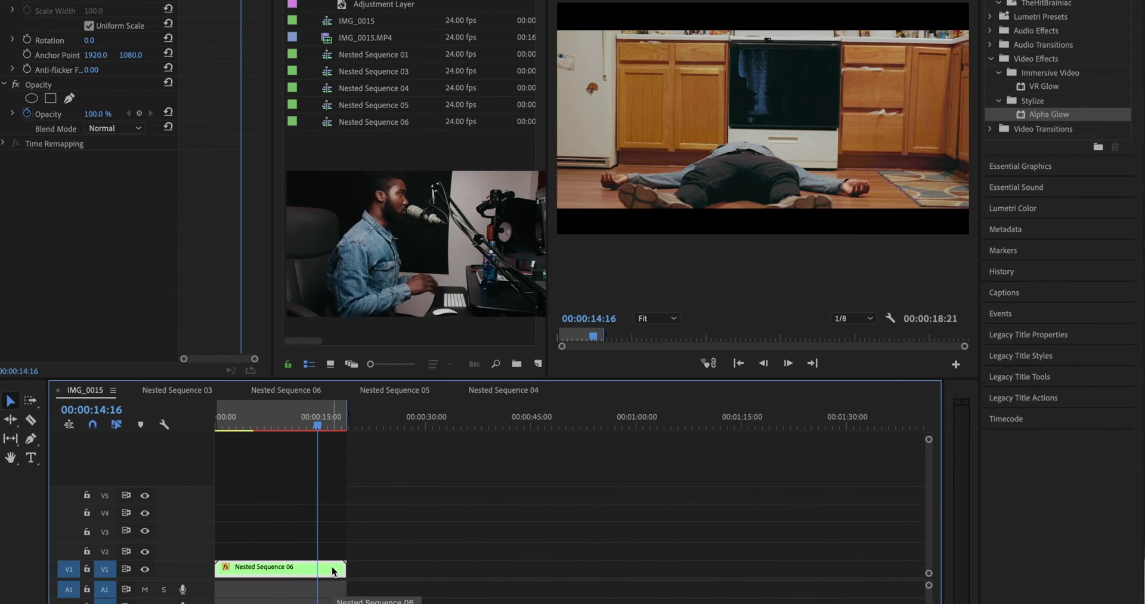
{"action": "left_click", "coordinate": [308, 423]}
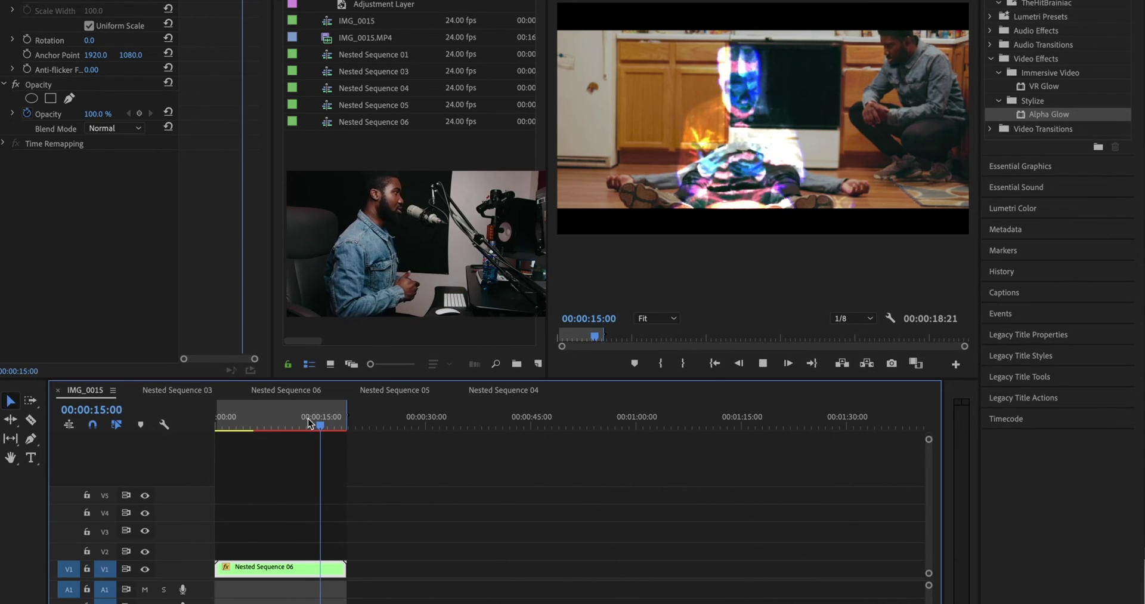
{"action": "key", "text": "space"}
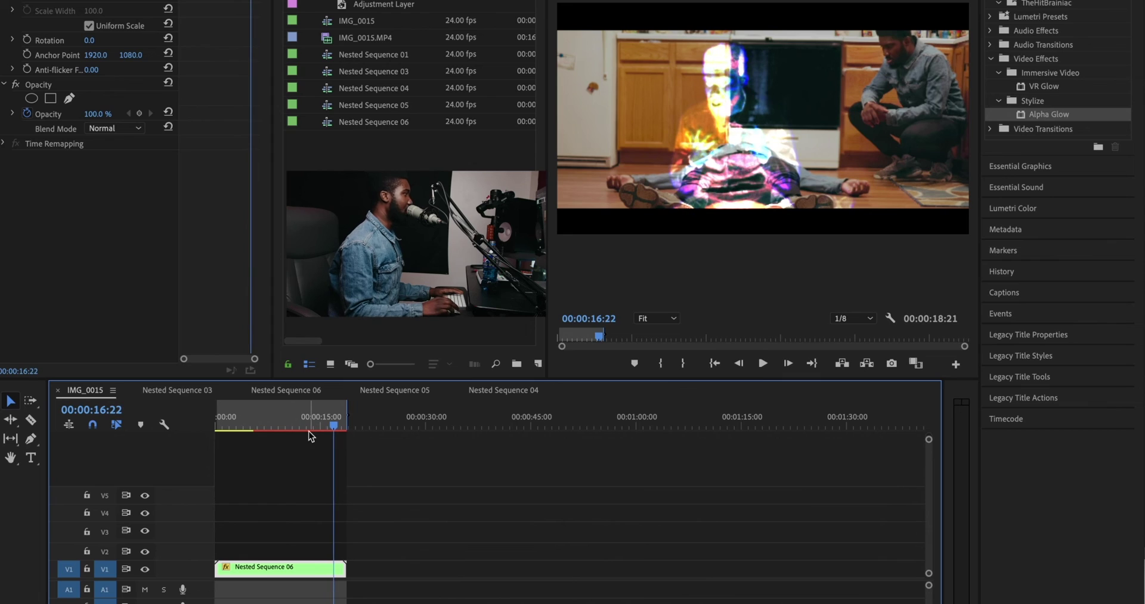
Turn Alpha Glow back on for the Nested Sequence 04 clip inside the nest and replay the later part of the IMG_0015 sequence
{"action": "double_click", "coordinate": [317, 569]}
{"action": "double_click", "coordinate": [307, 565]}
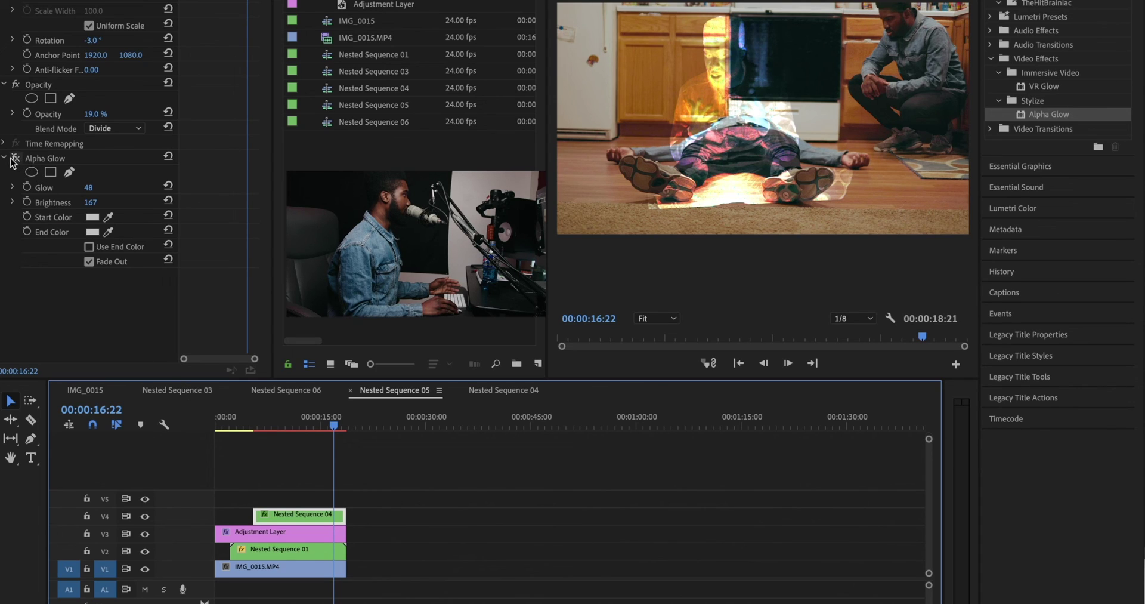
{"action": "left_click", "coordinate": [85, 394]}
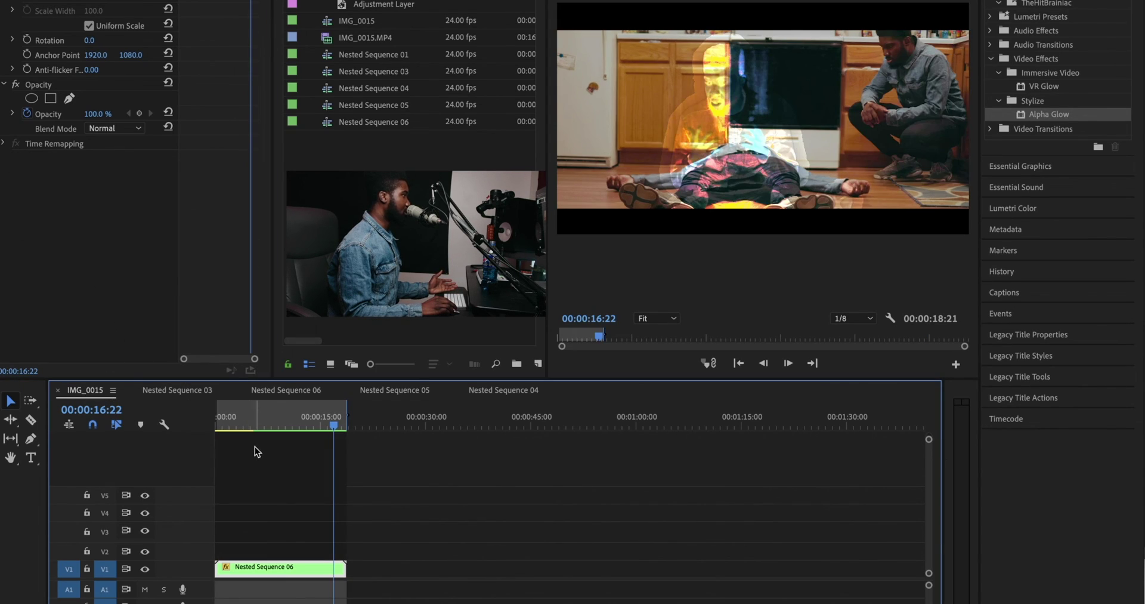
{"action": "left_click", "coordinate": [289, 493]}
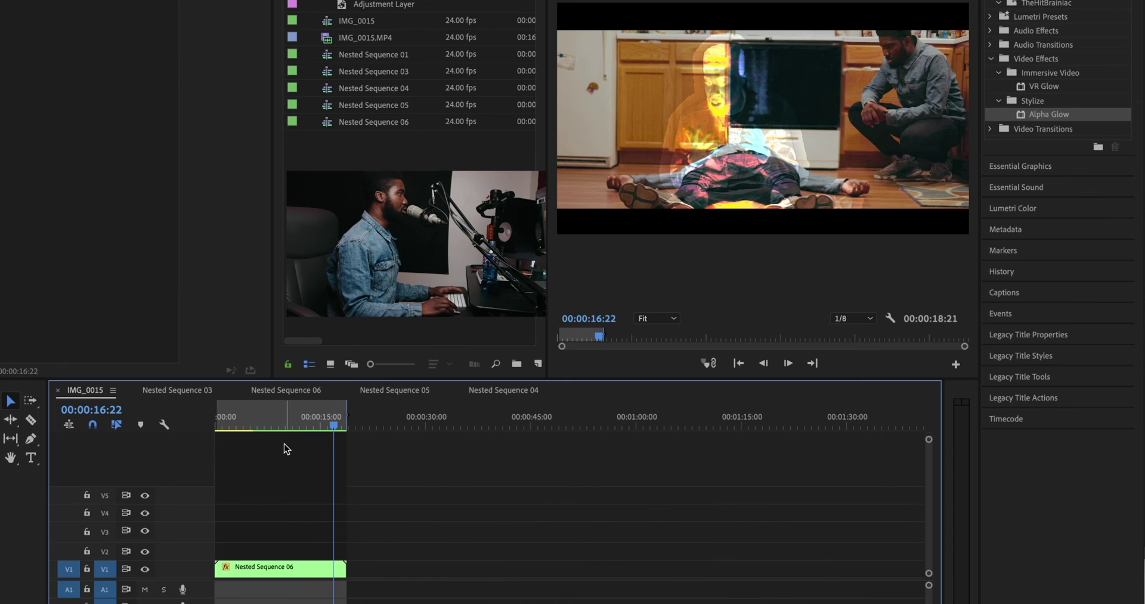
{"action": "left_click", "coordinate": [291, 426]}
{"action": "key", "text": "space"}
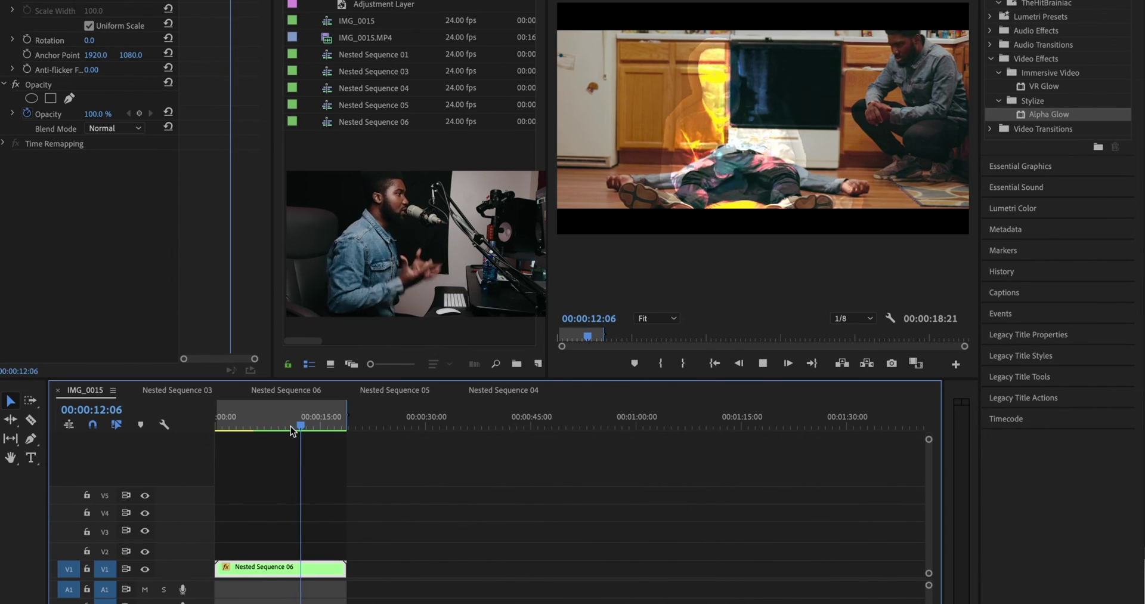